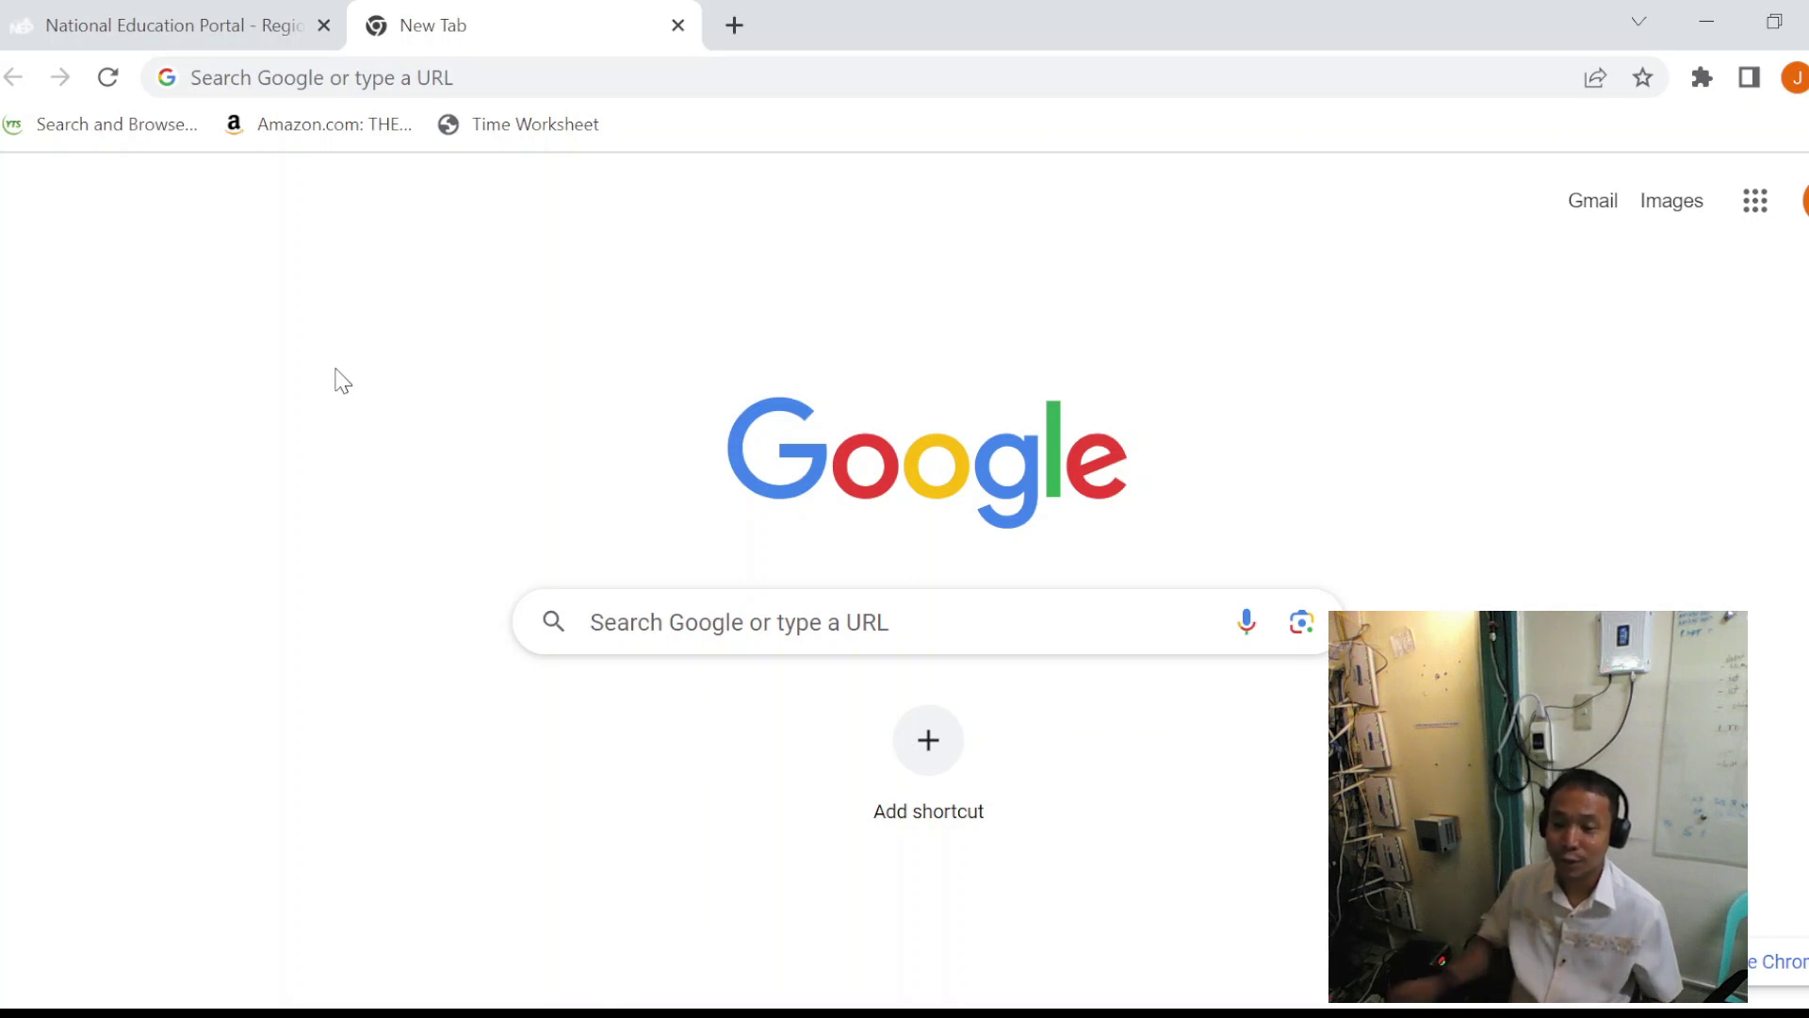
- Go to mystaff.microsoft.com via the 'mys' autocomplete and choose to sign in with another account
click(566, 63)
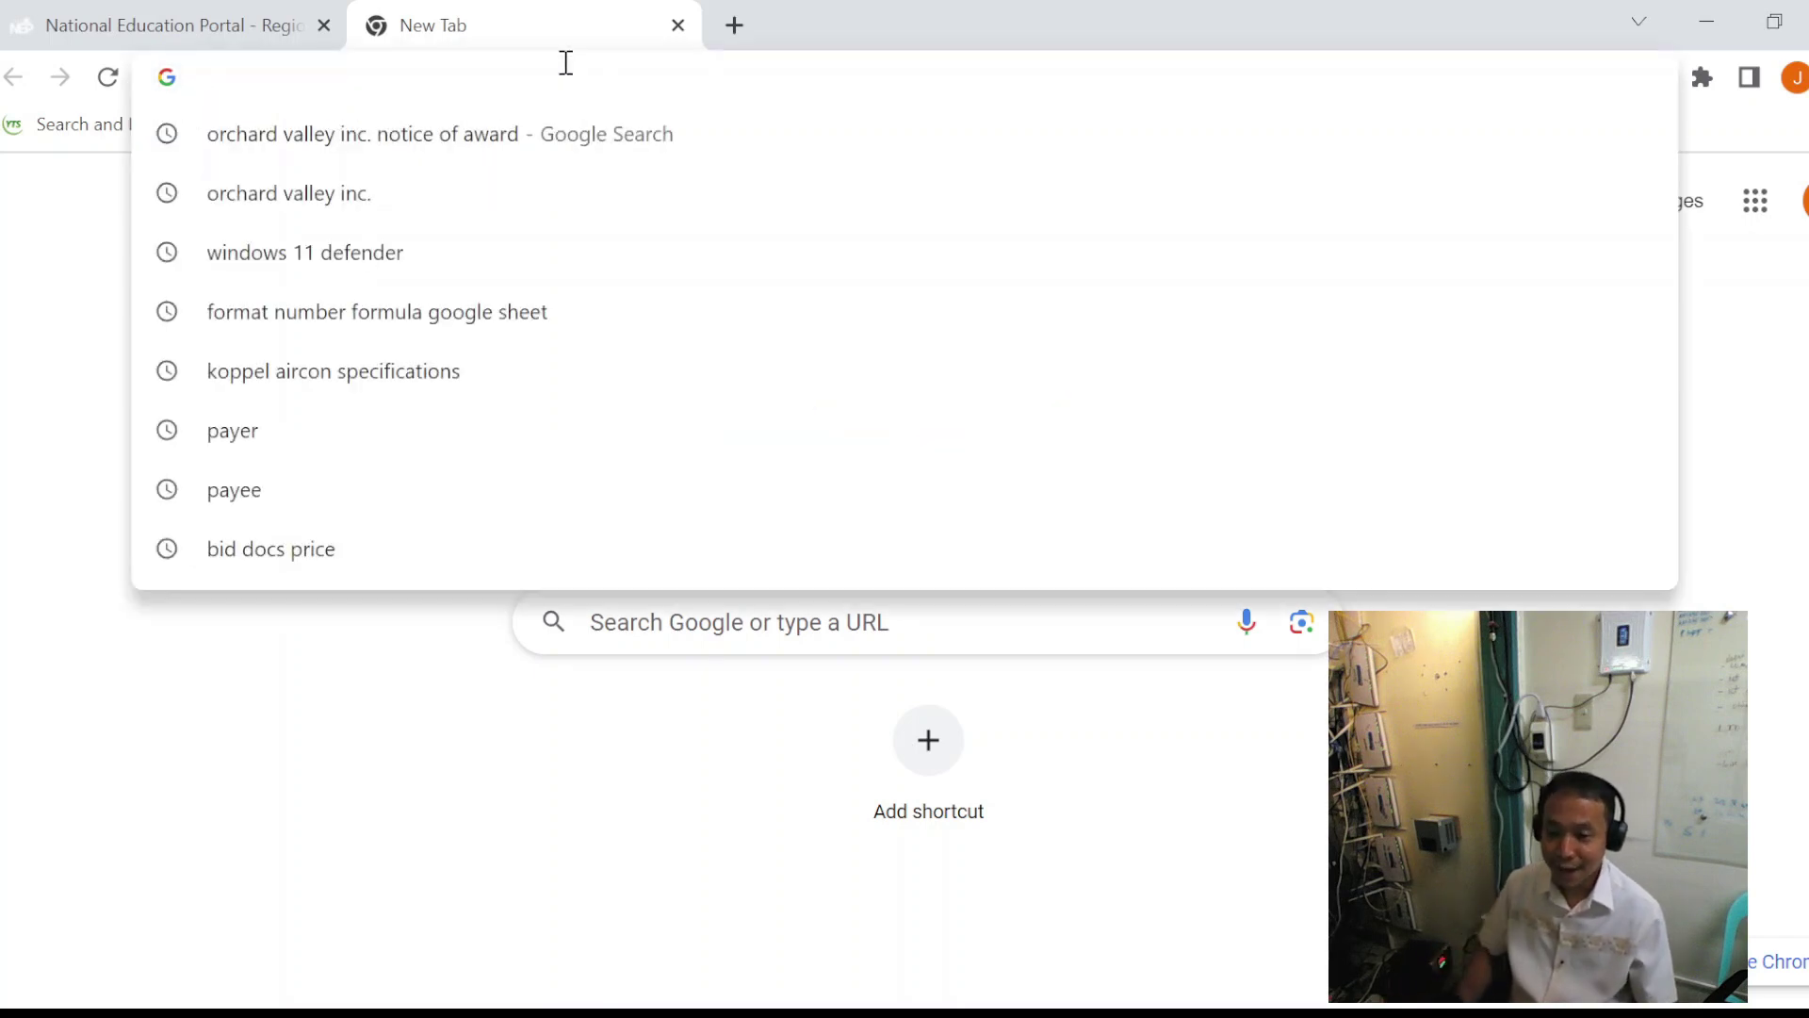
text(mys)
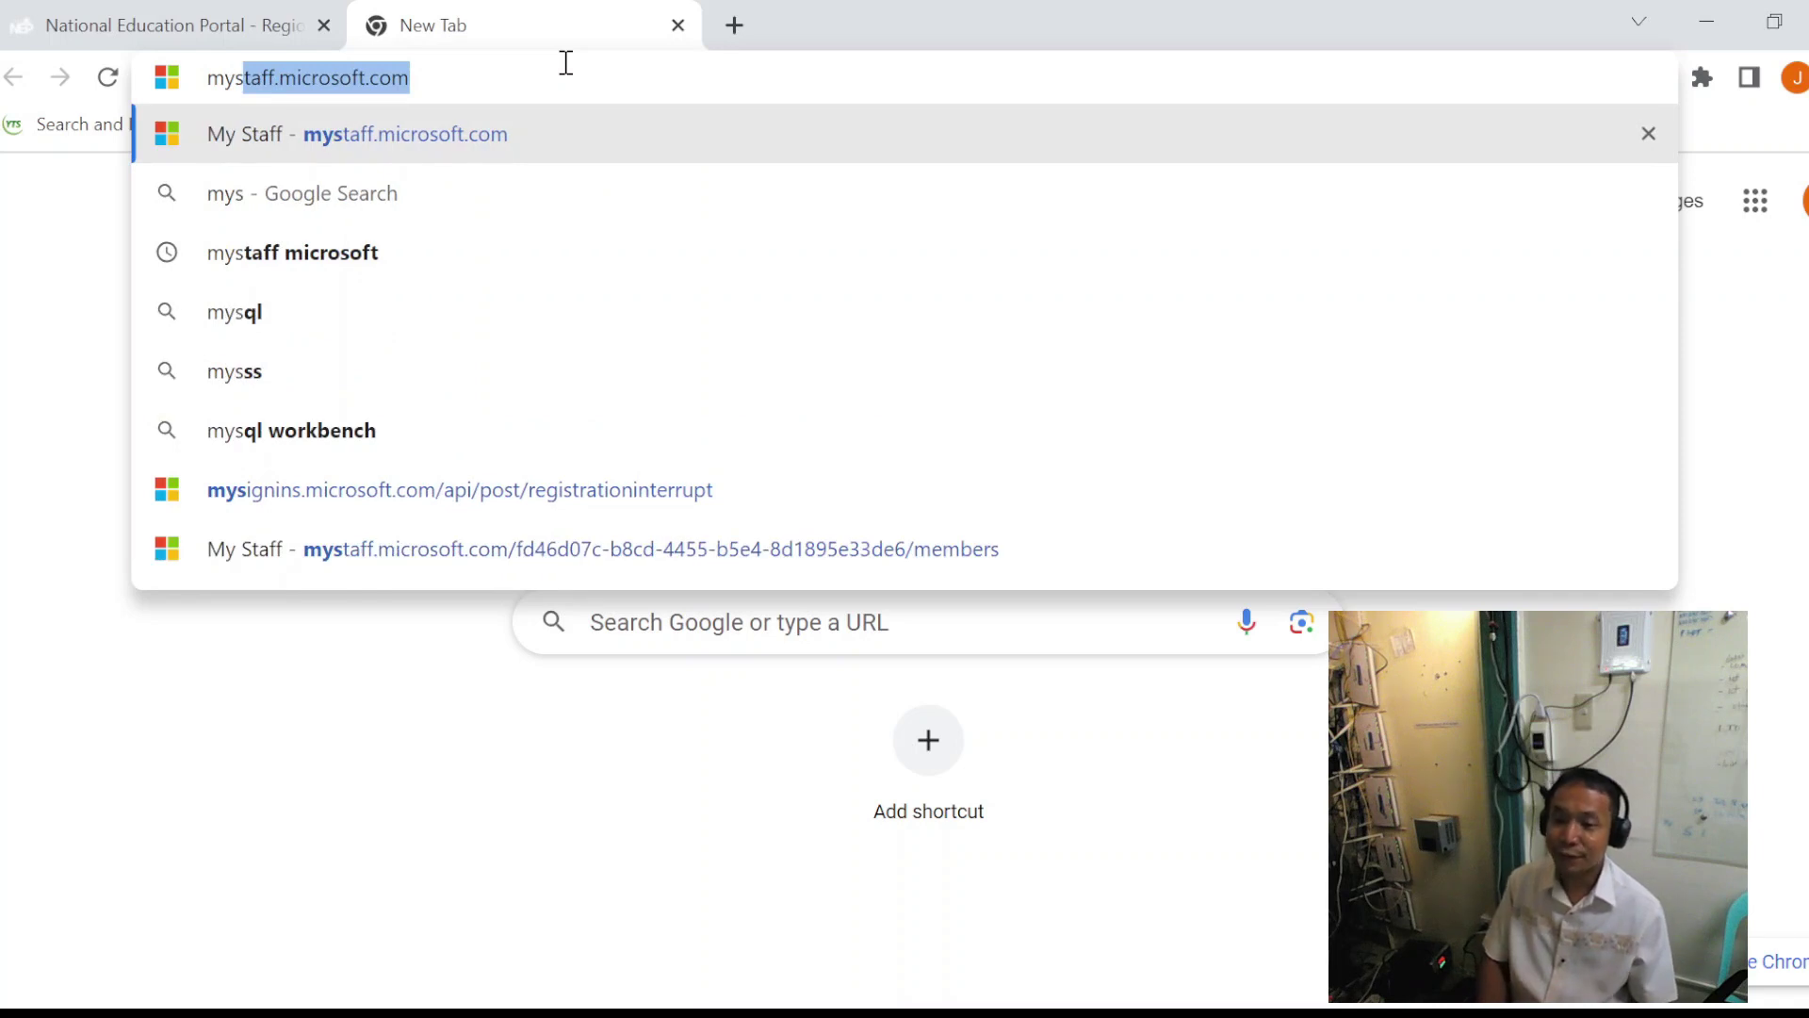
key(Return)
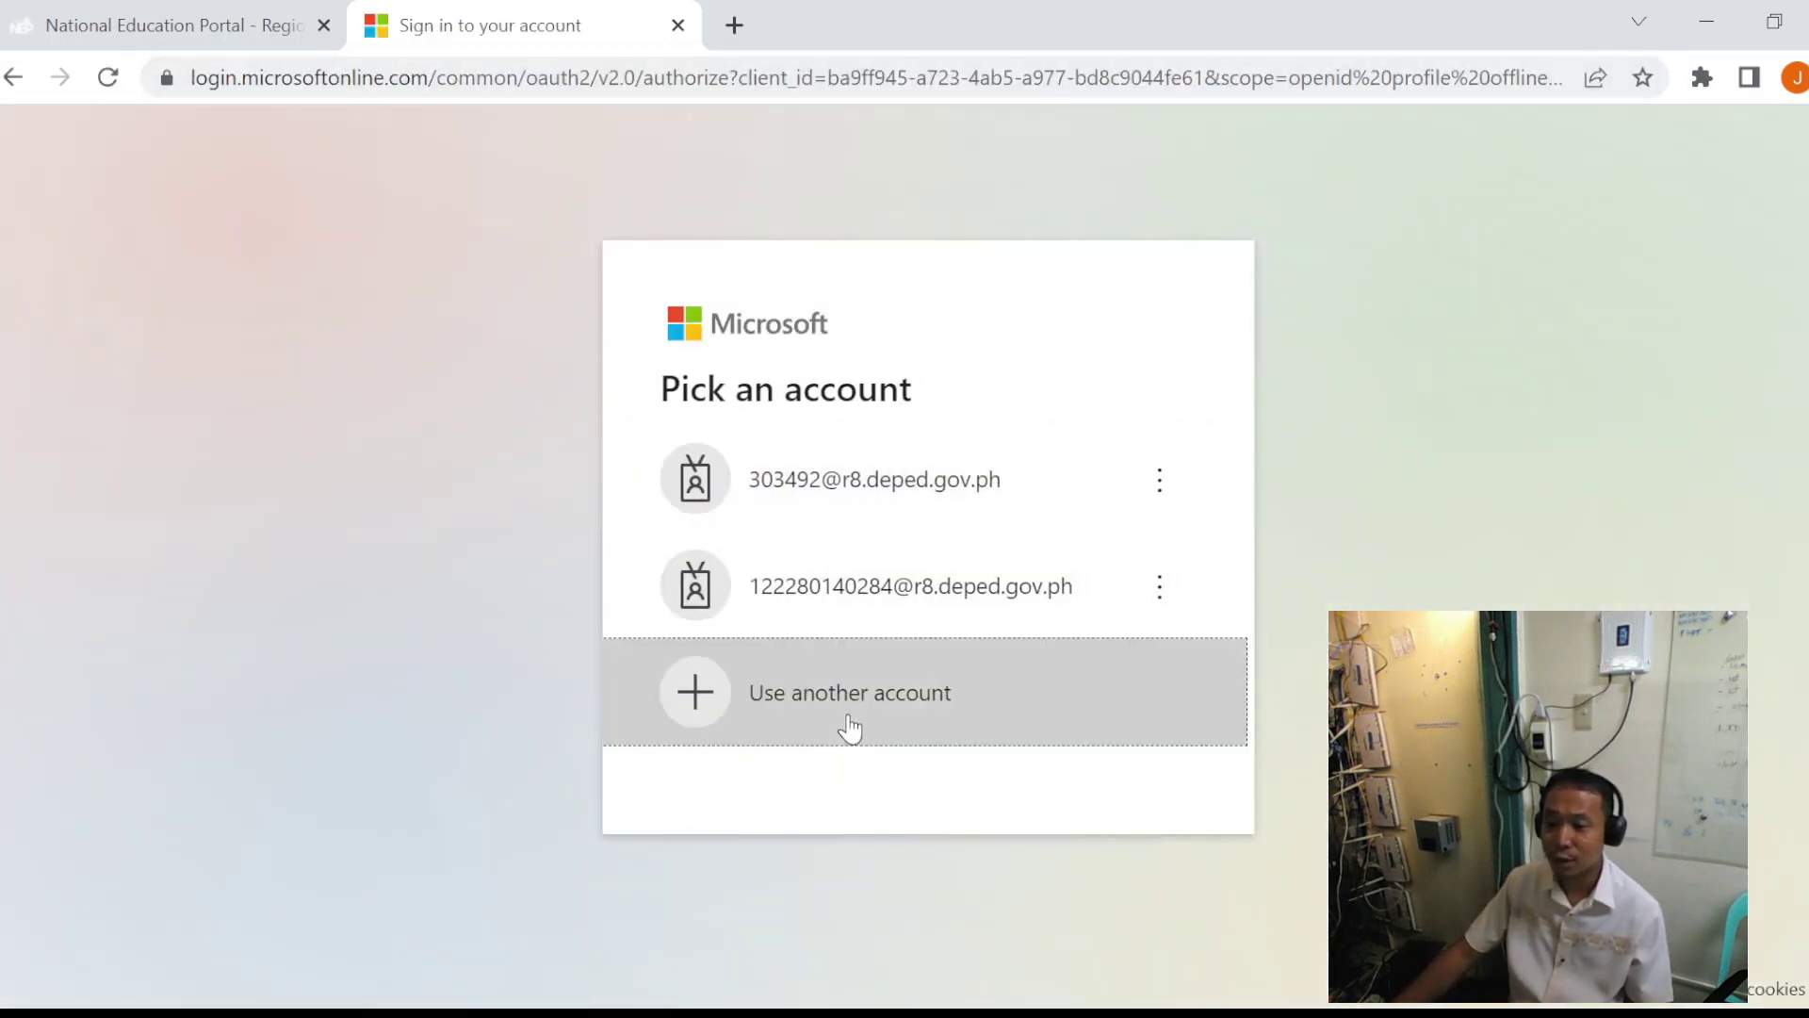
click(848, 731)
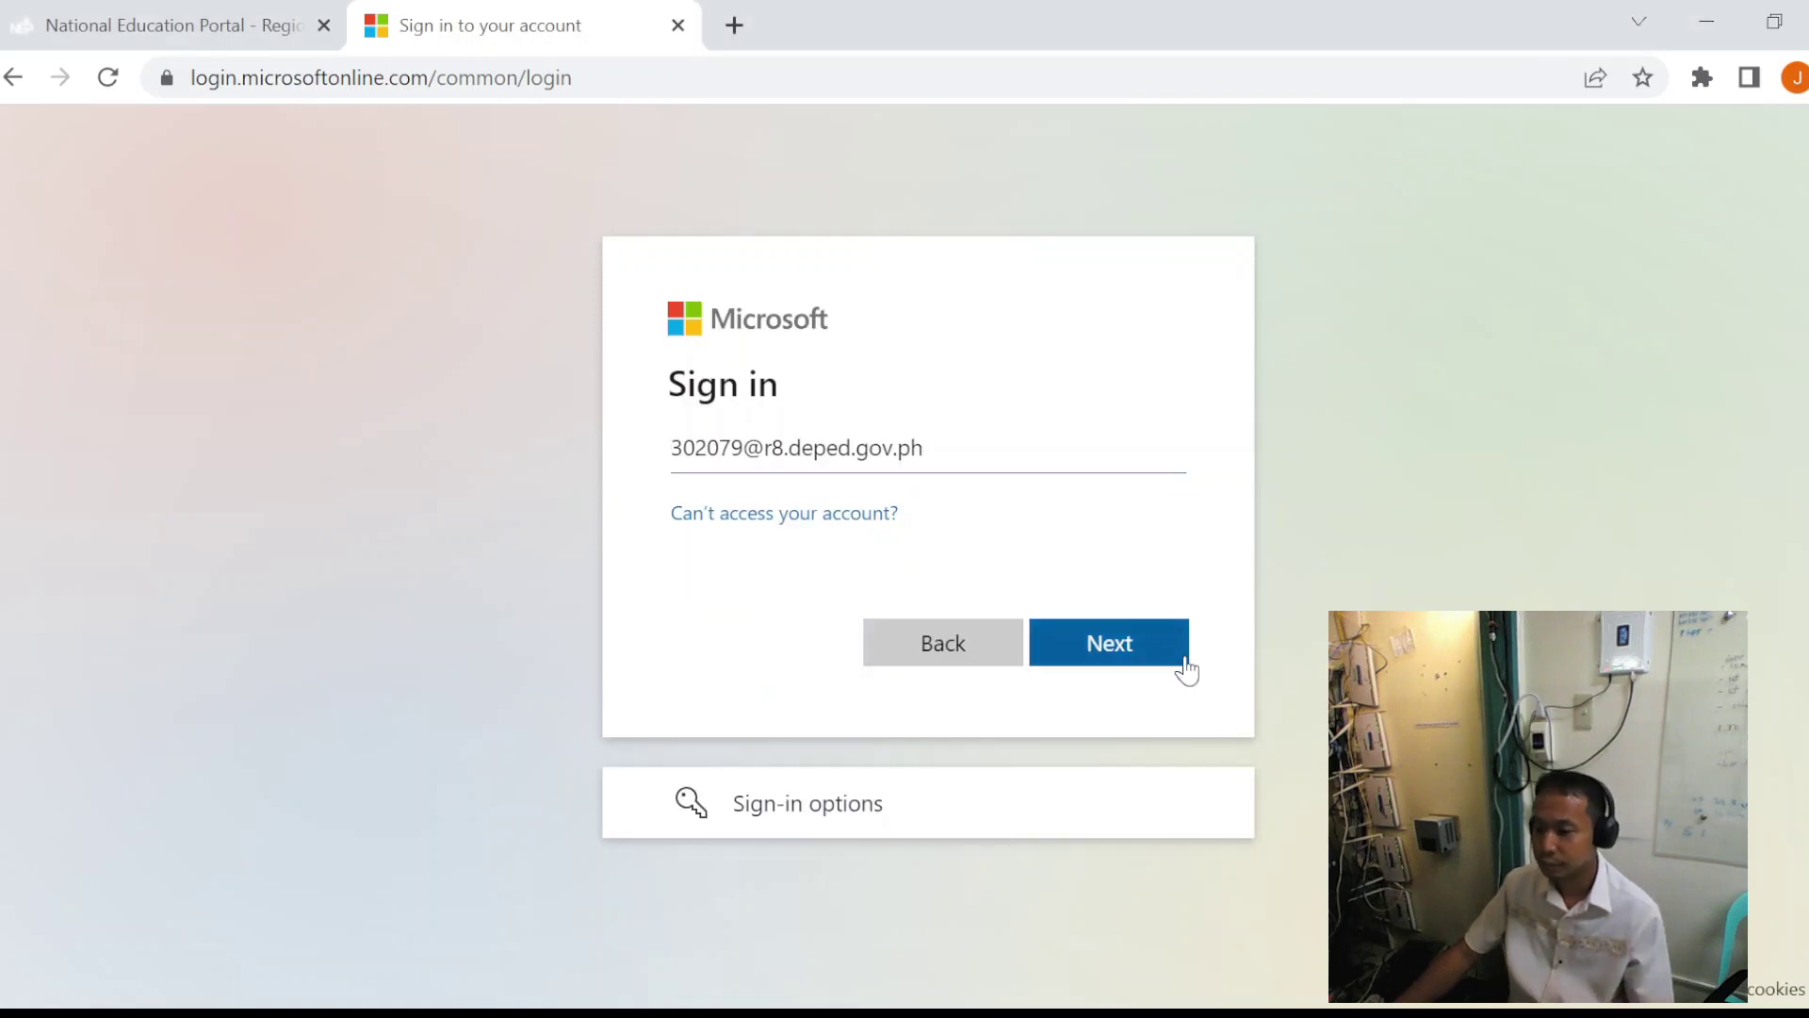
- Sign in with the school account by pasting its password
click(1176, 652)
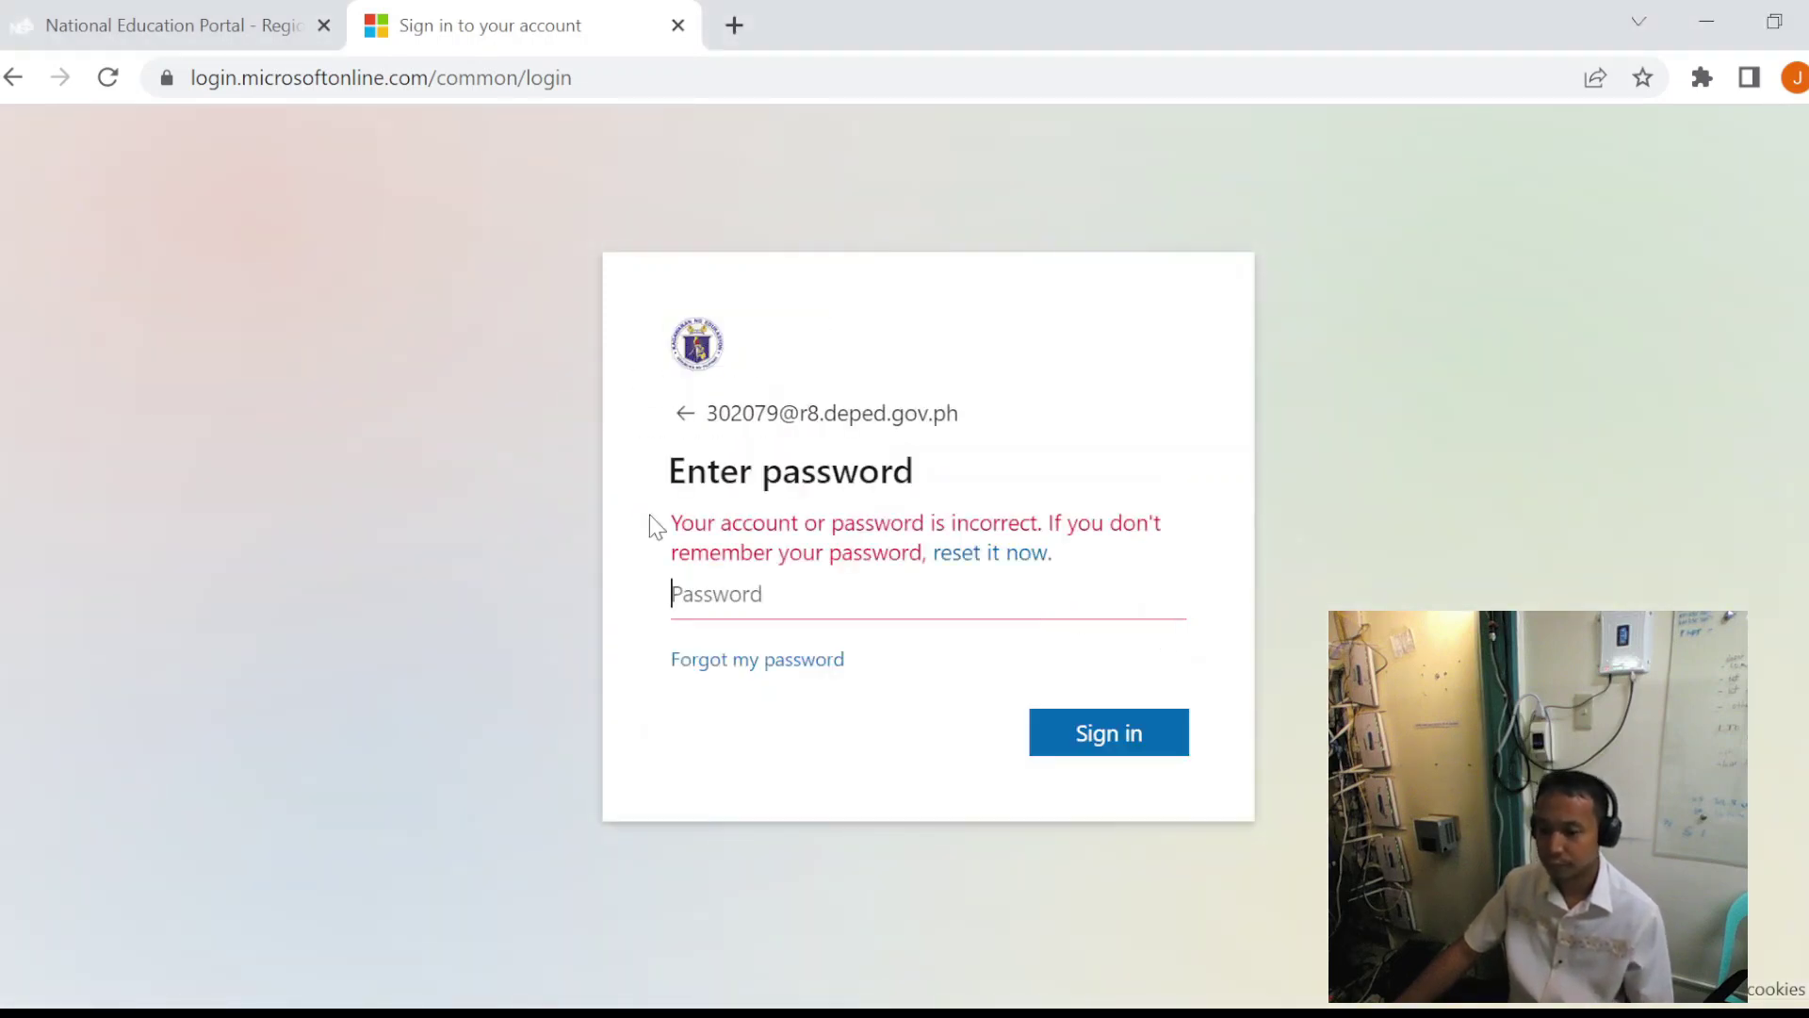
key(ctrl+v)
click(1128, 744)
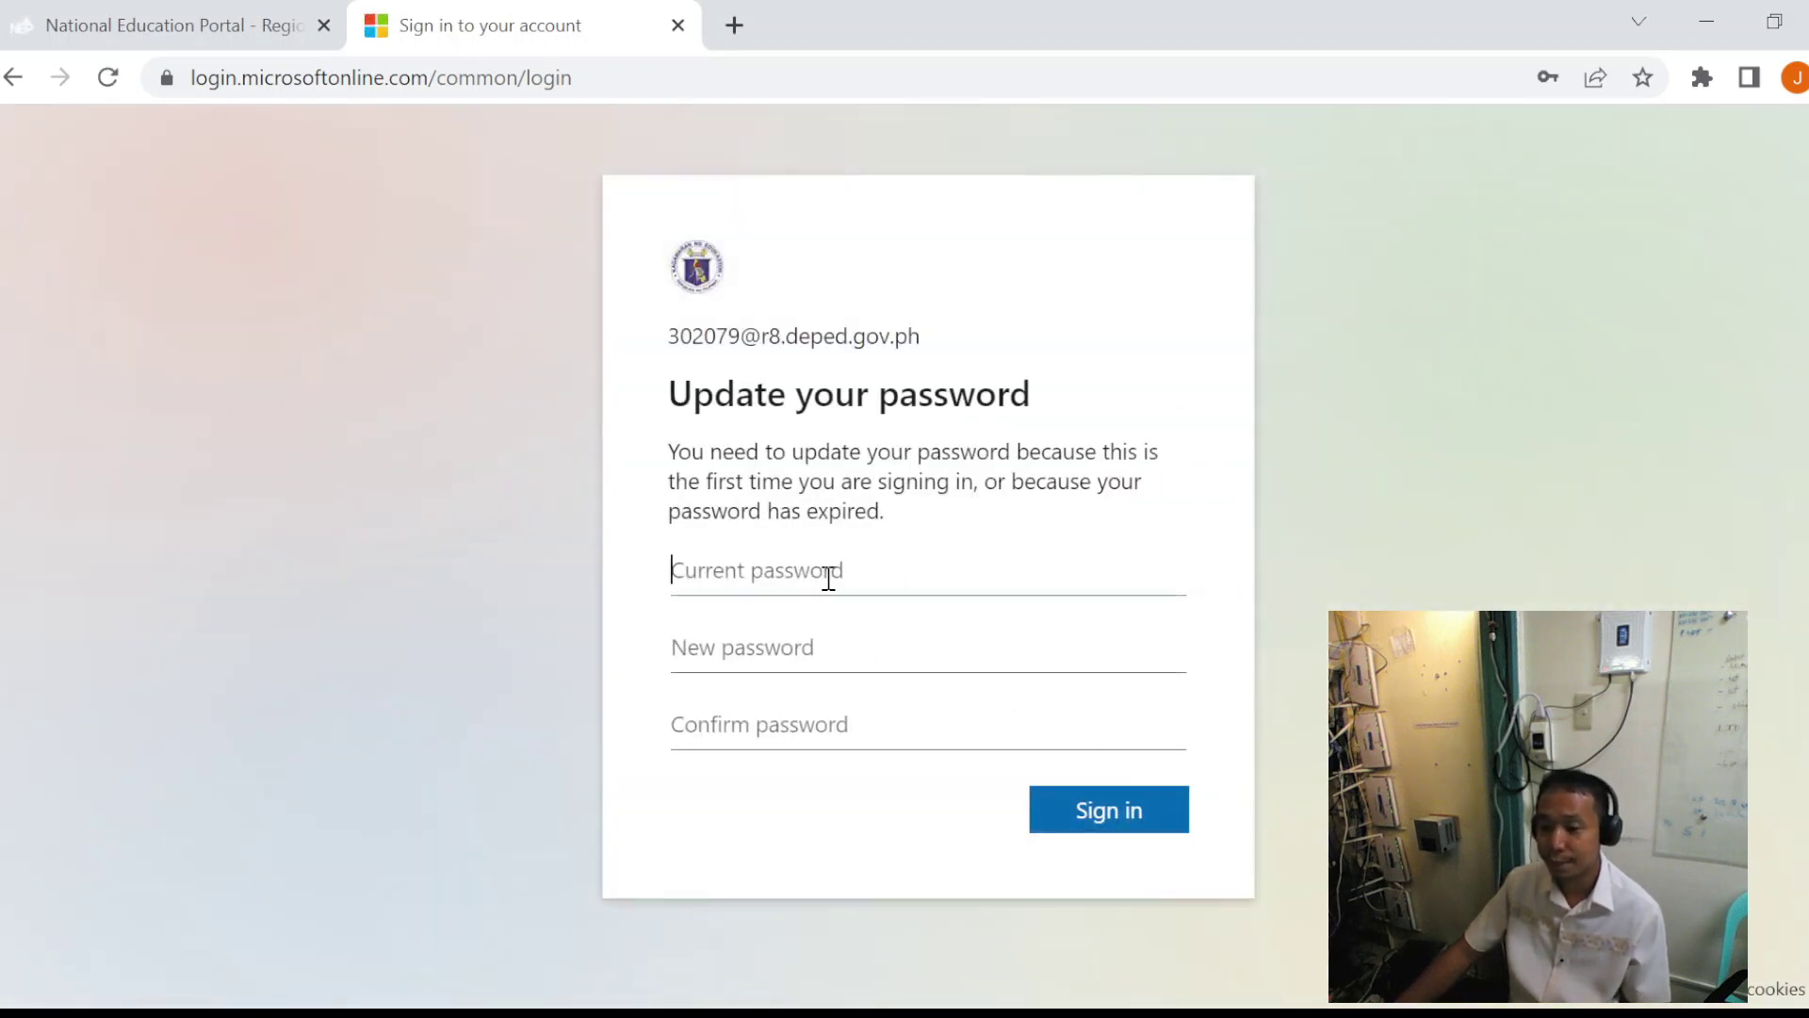
- Replace the expired password: paste the current password, then the new password twice, and submit
key(ctrl+v)
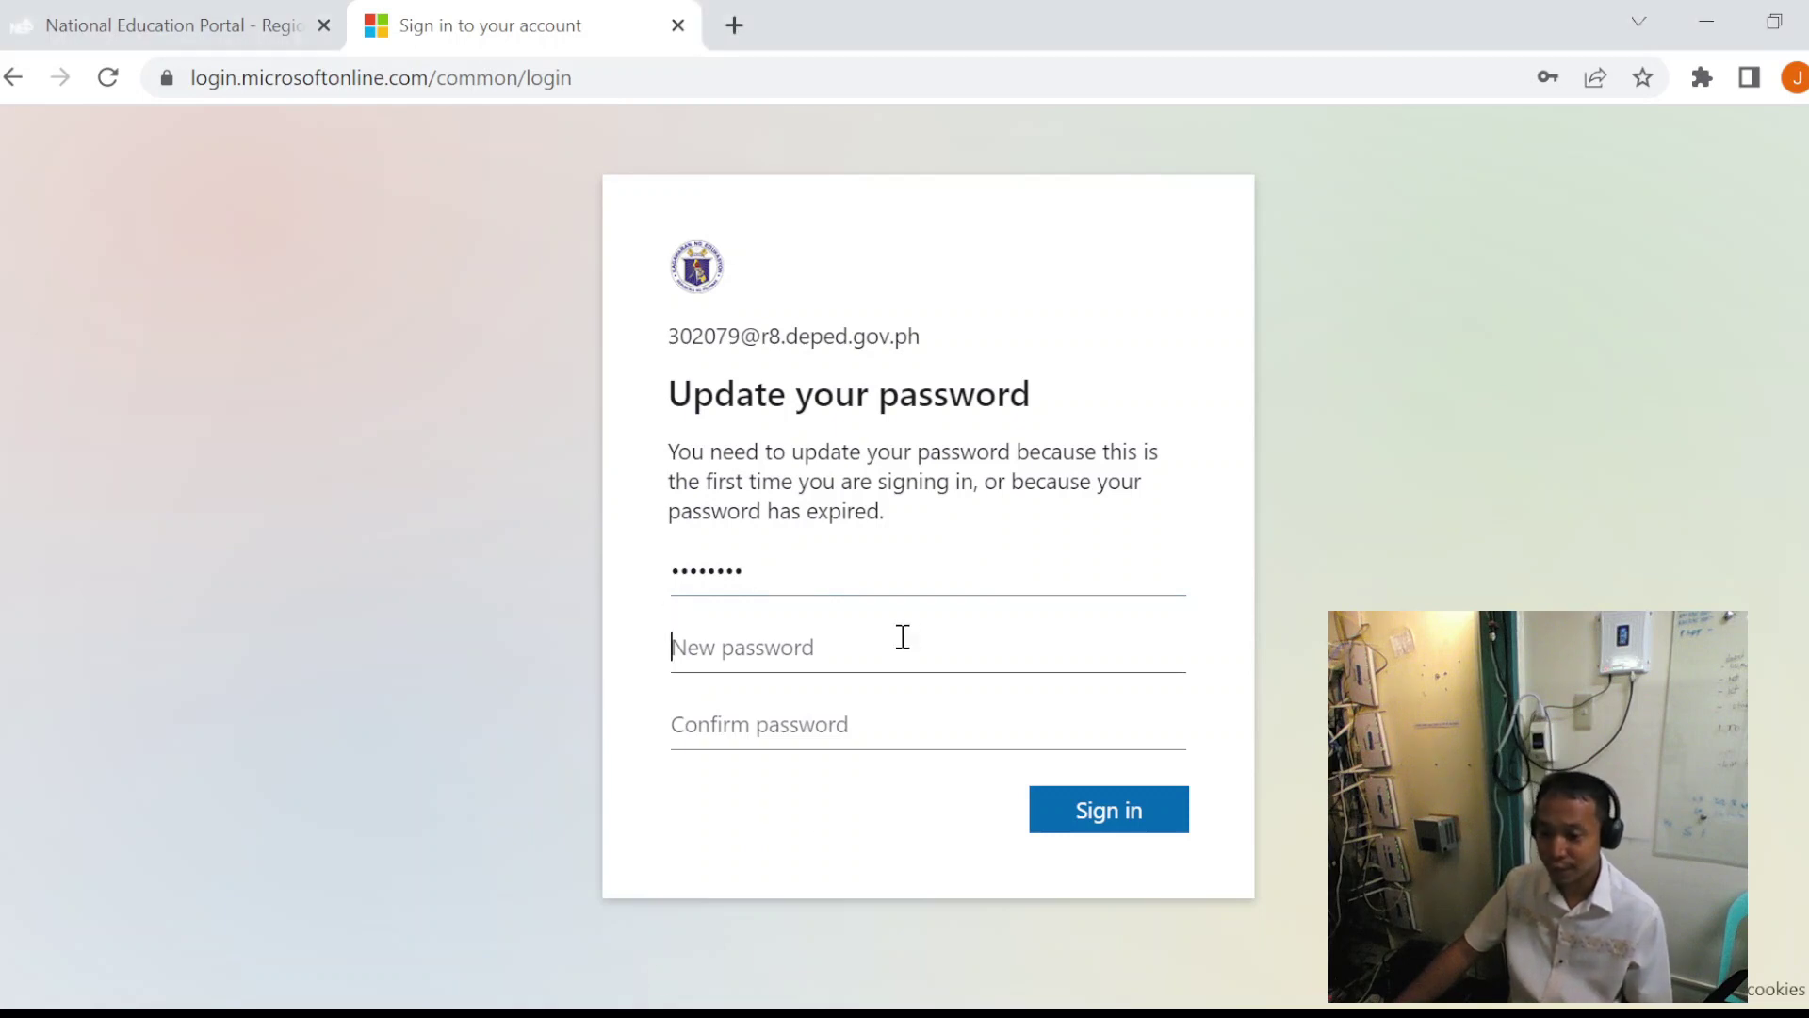
key(ctrl+v)
click(763, 732)
key(ctrl+v)
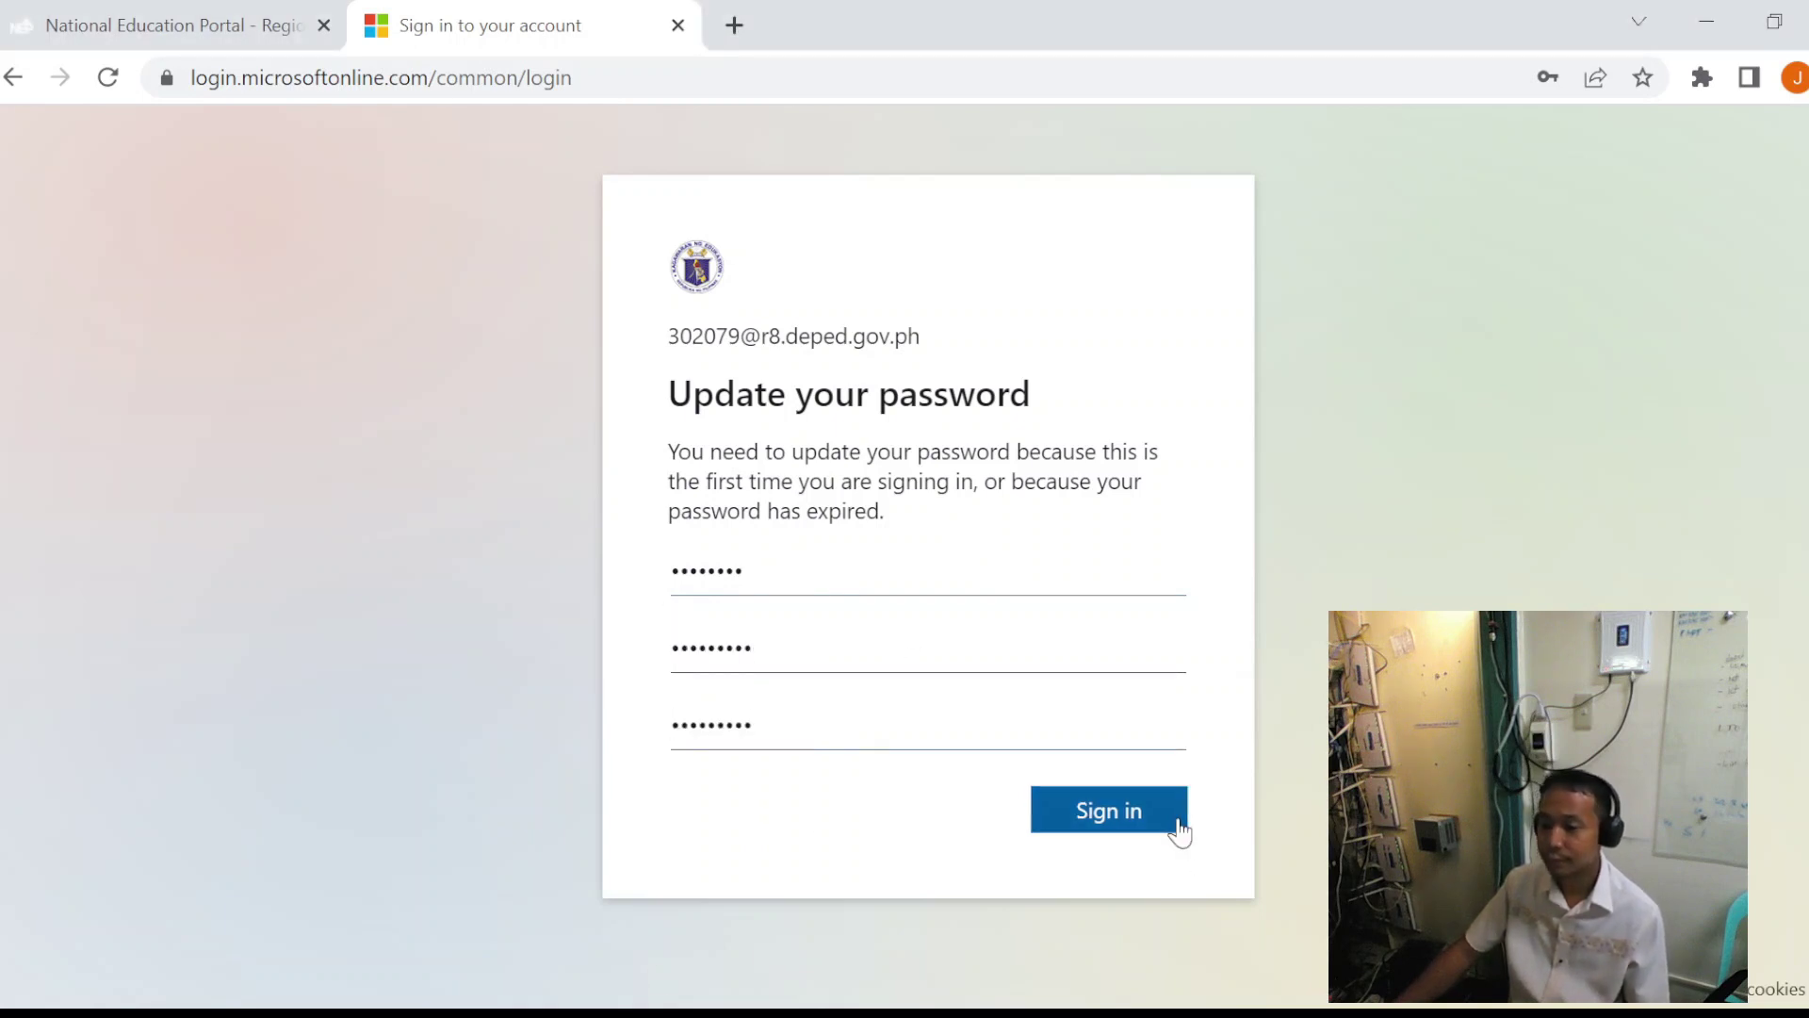
click(1179, 830)
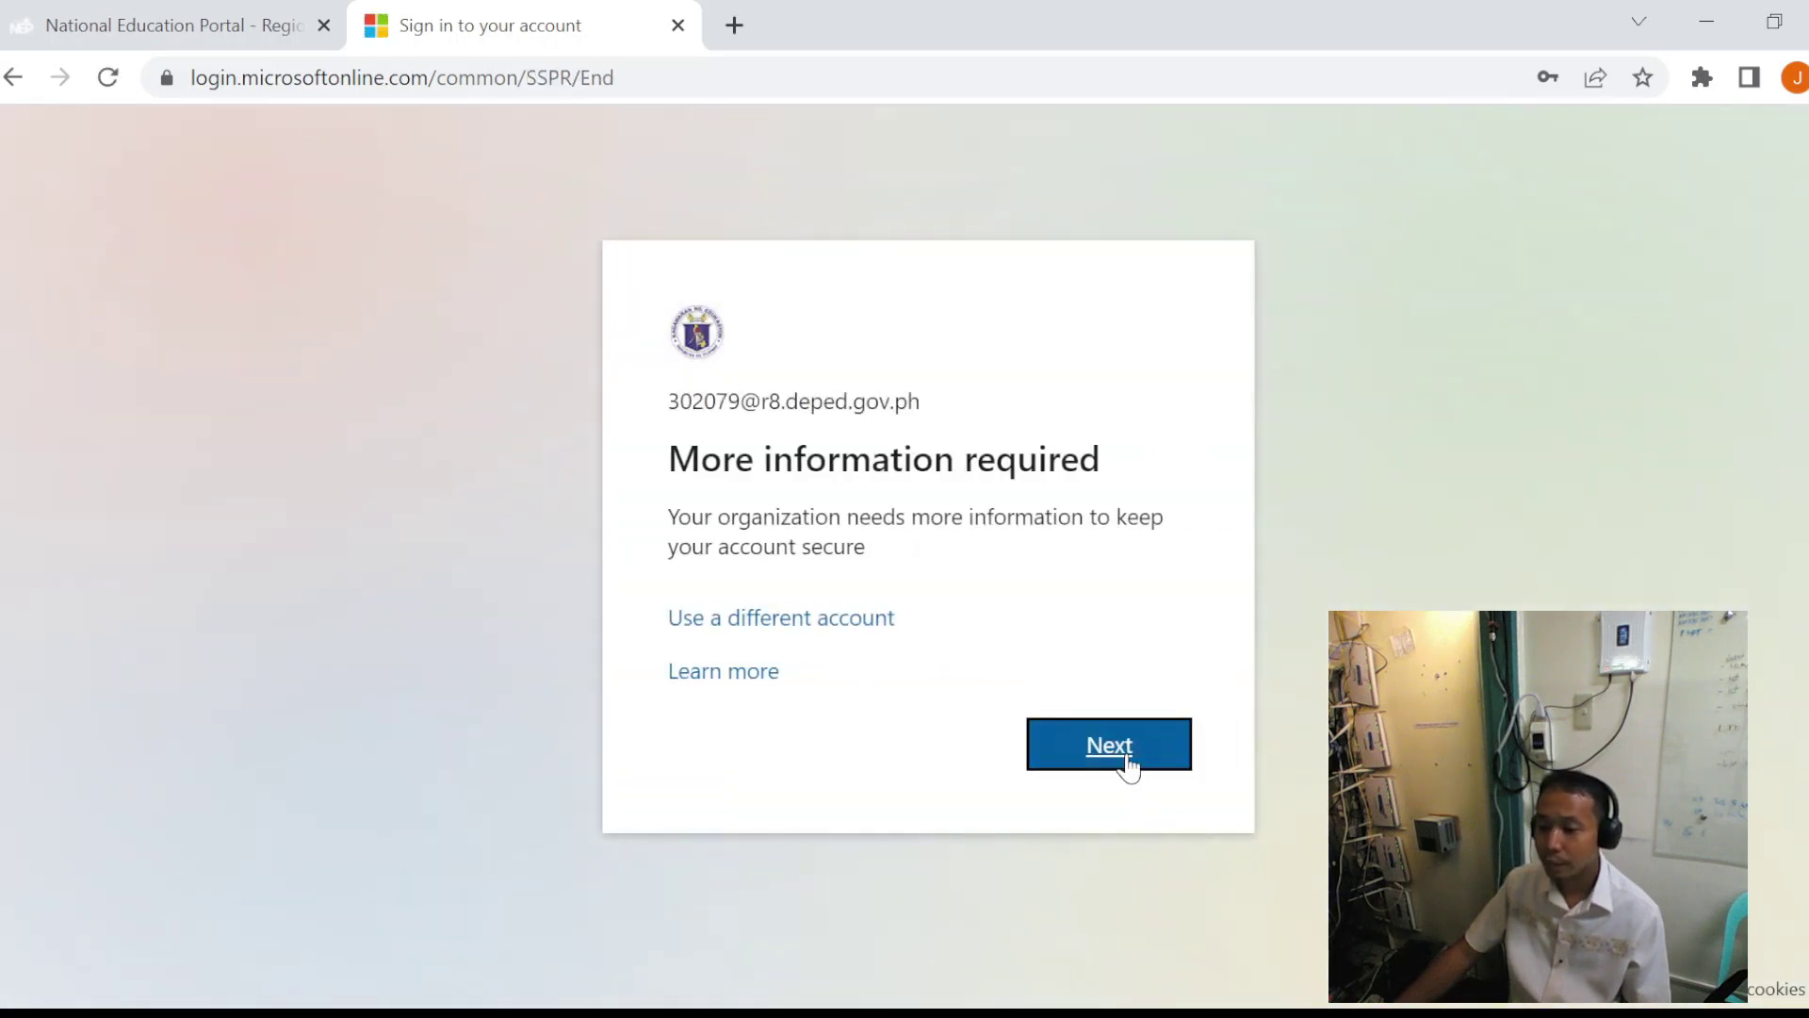
- Skip the security setup step and decline to stay signed in
click(1127, 750)
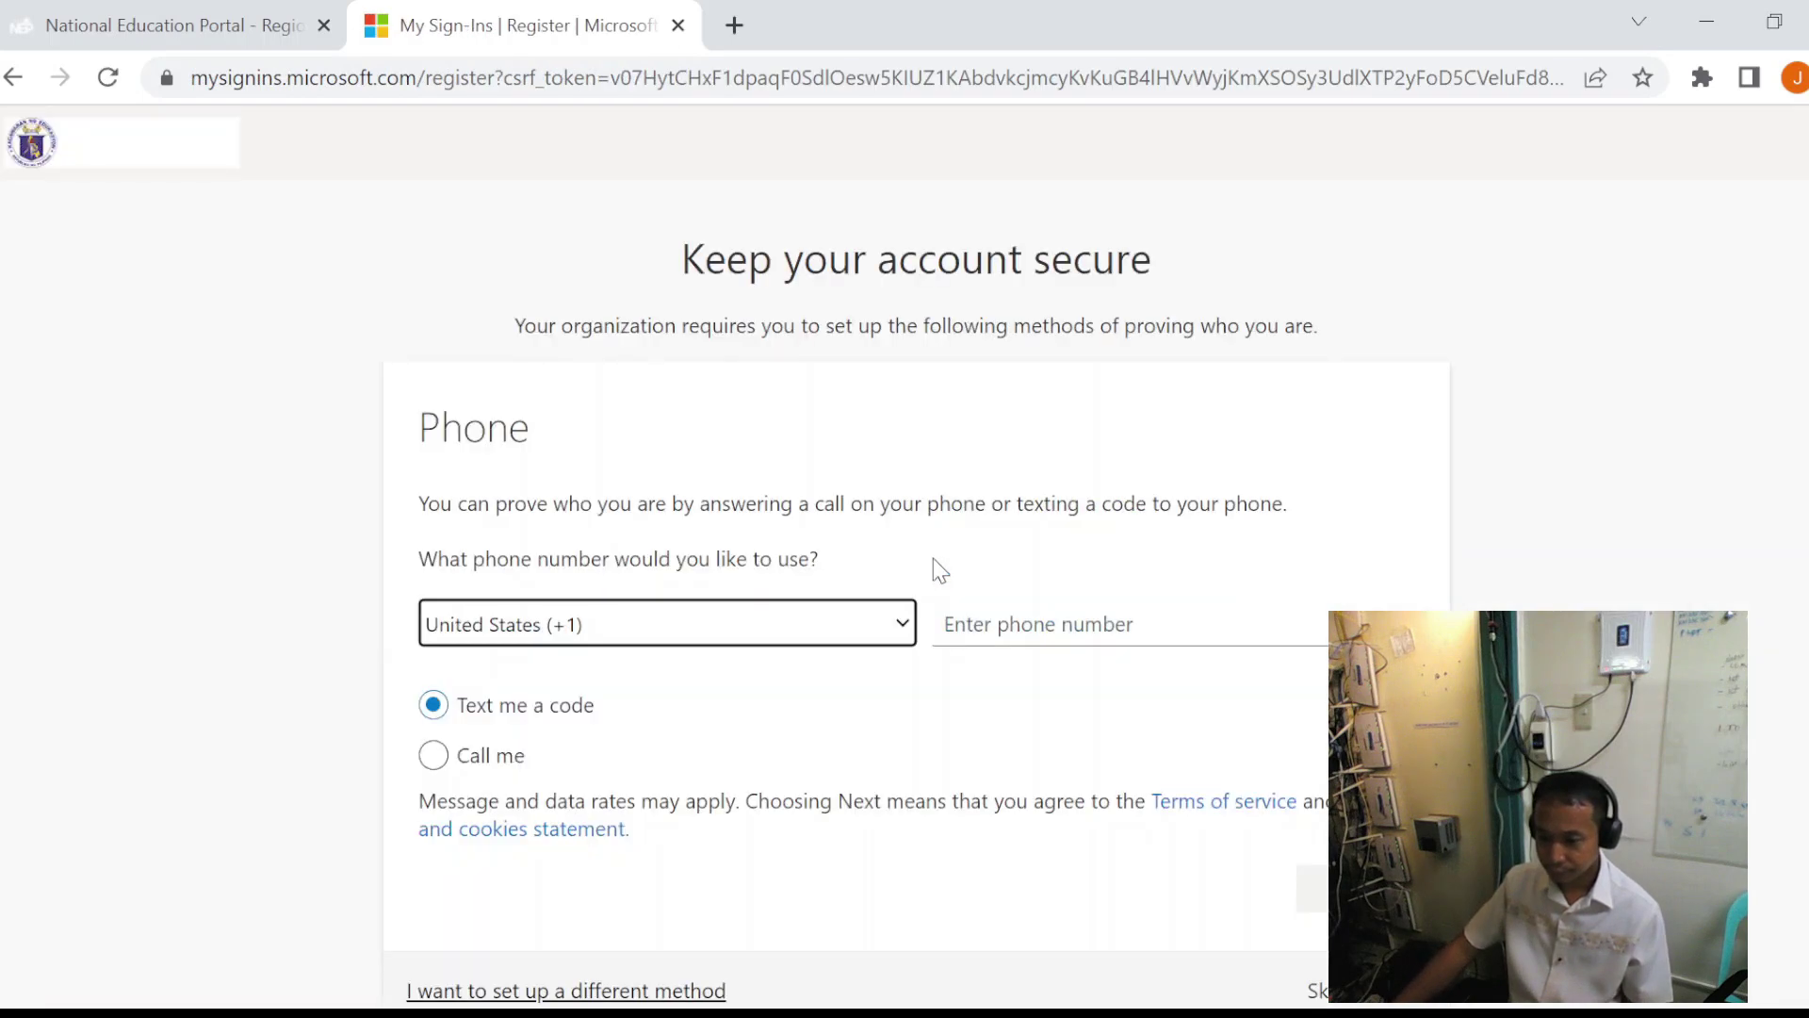
scroll(1165, 700, down, 1)
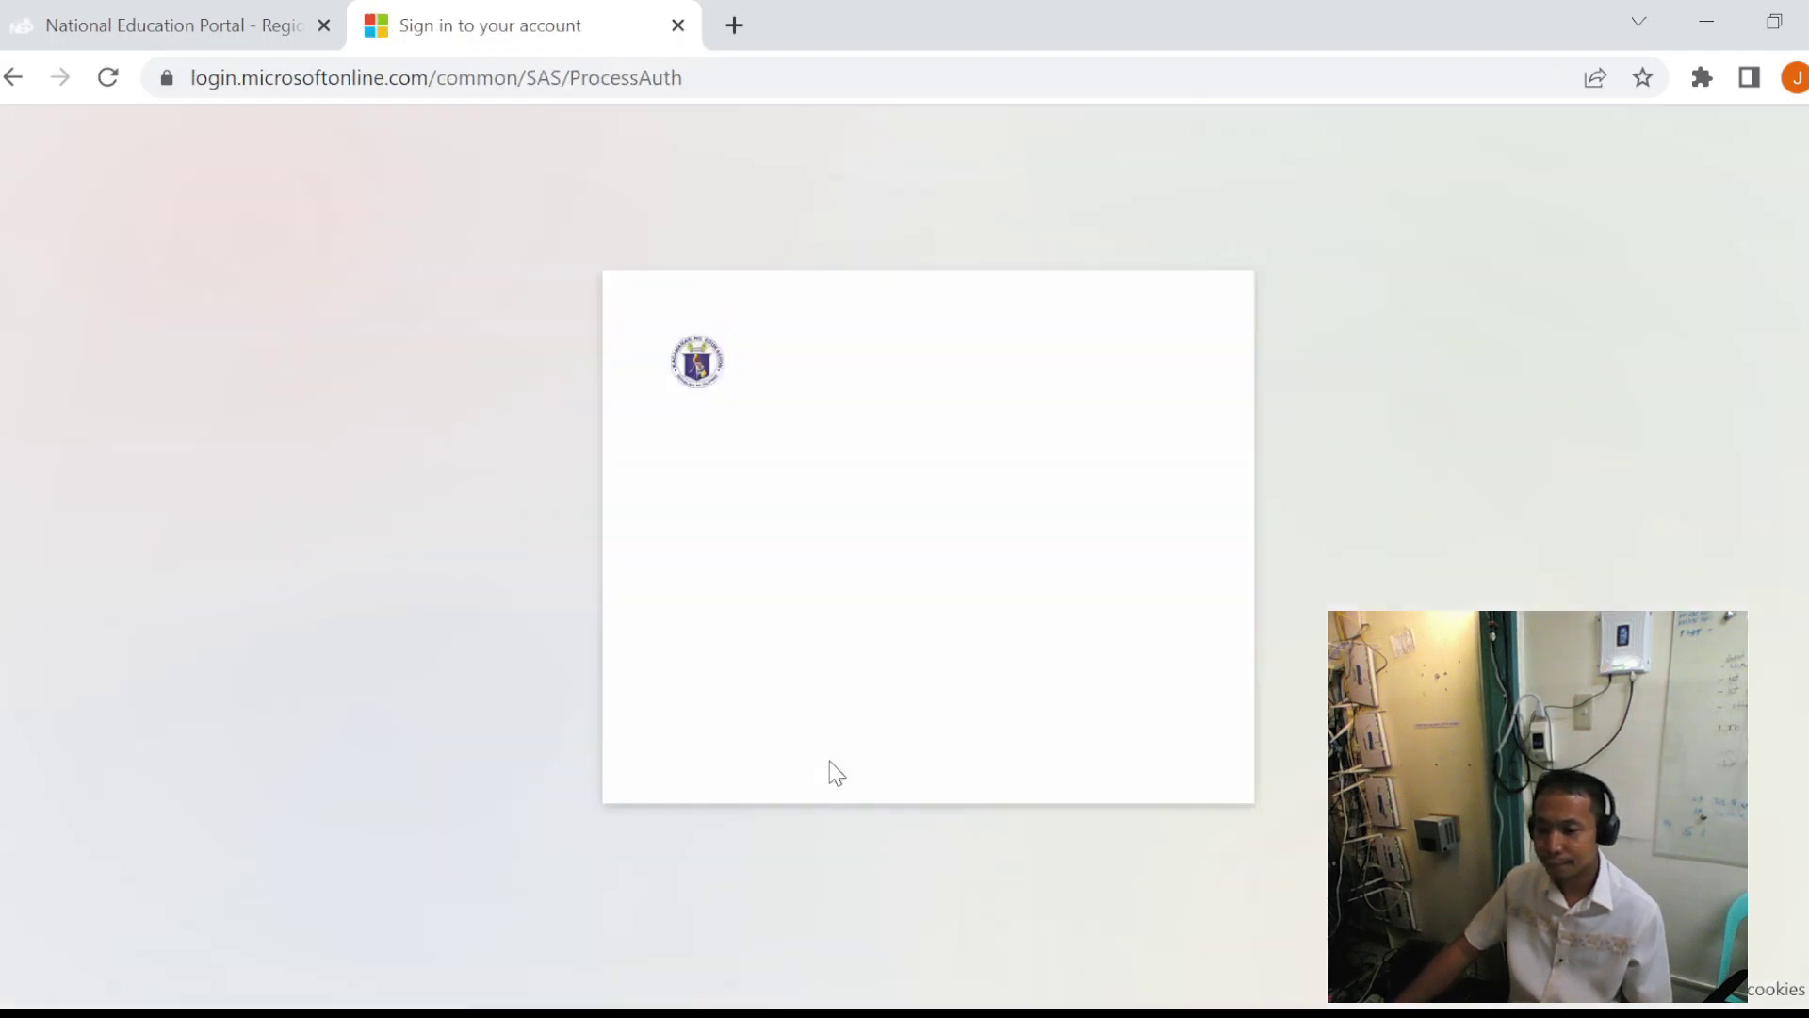
click(992, 714)
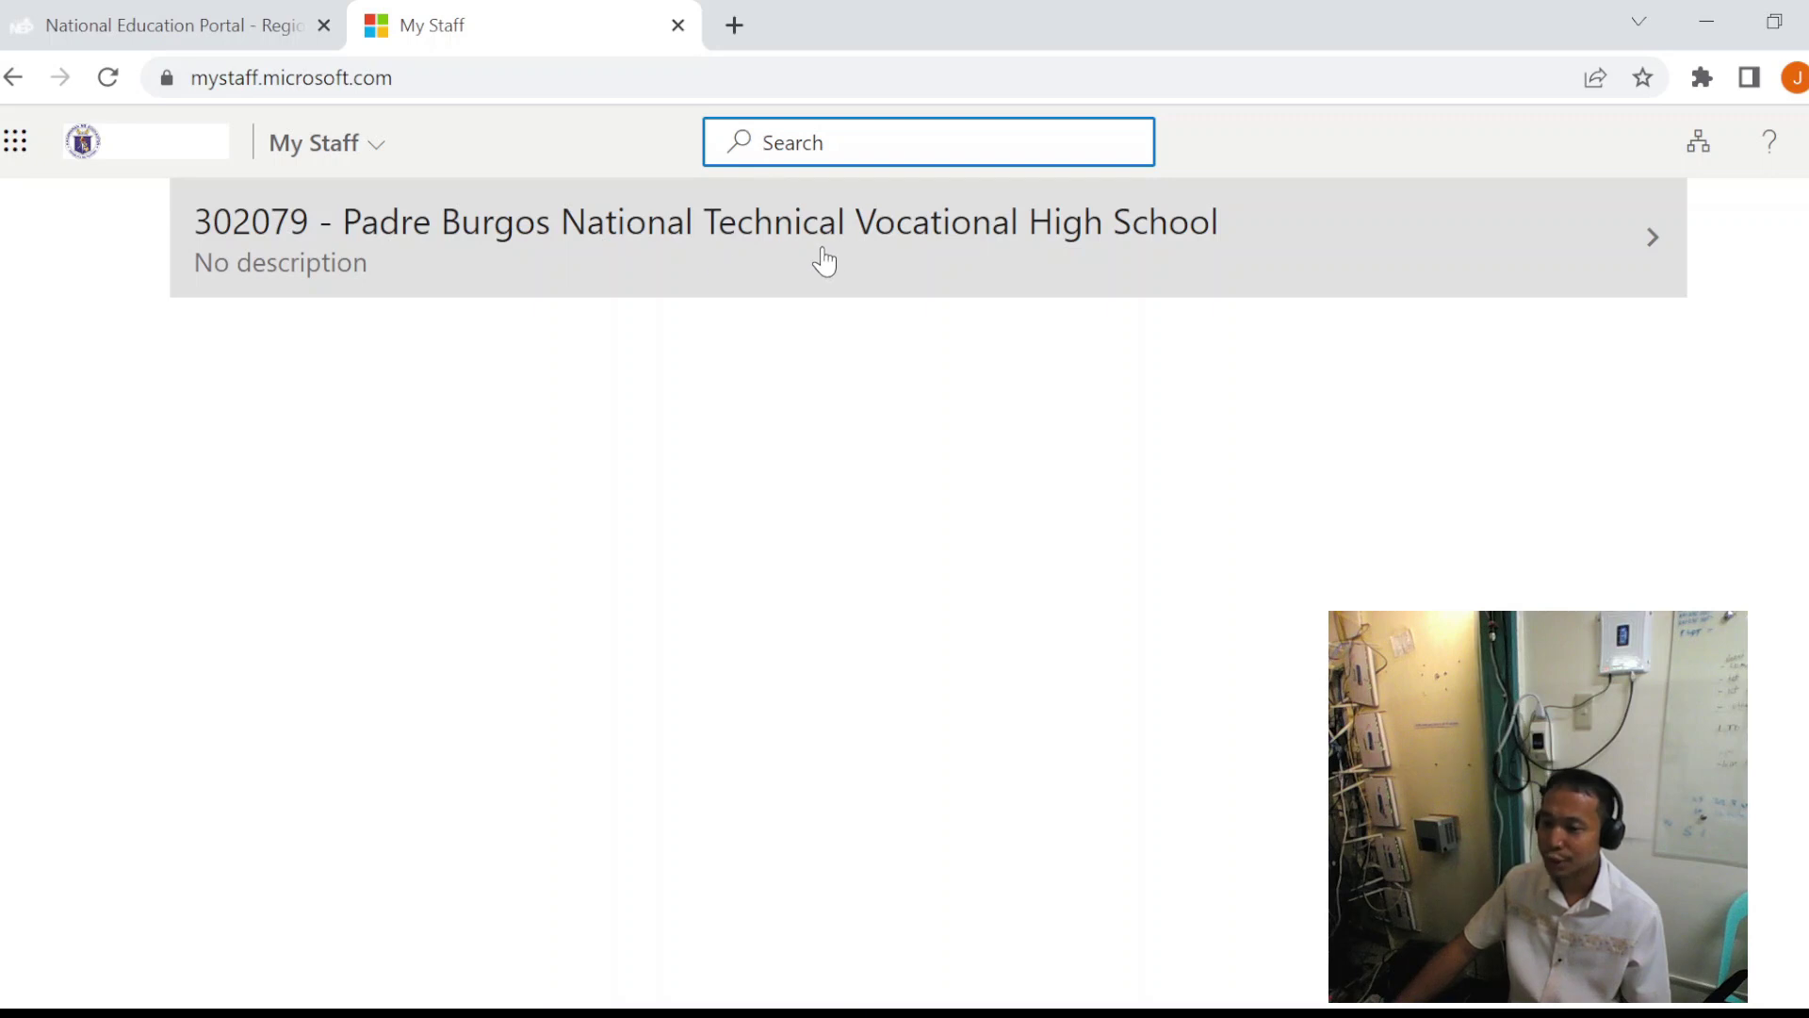
- Open the school group's members page and scroll through the alphabetical list of learner accounts
click(929, 257)
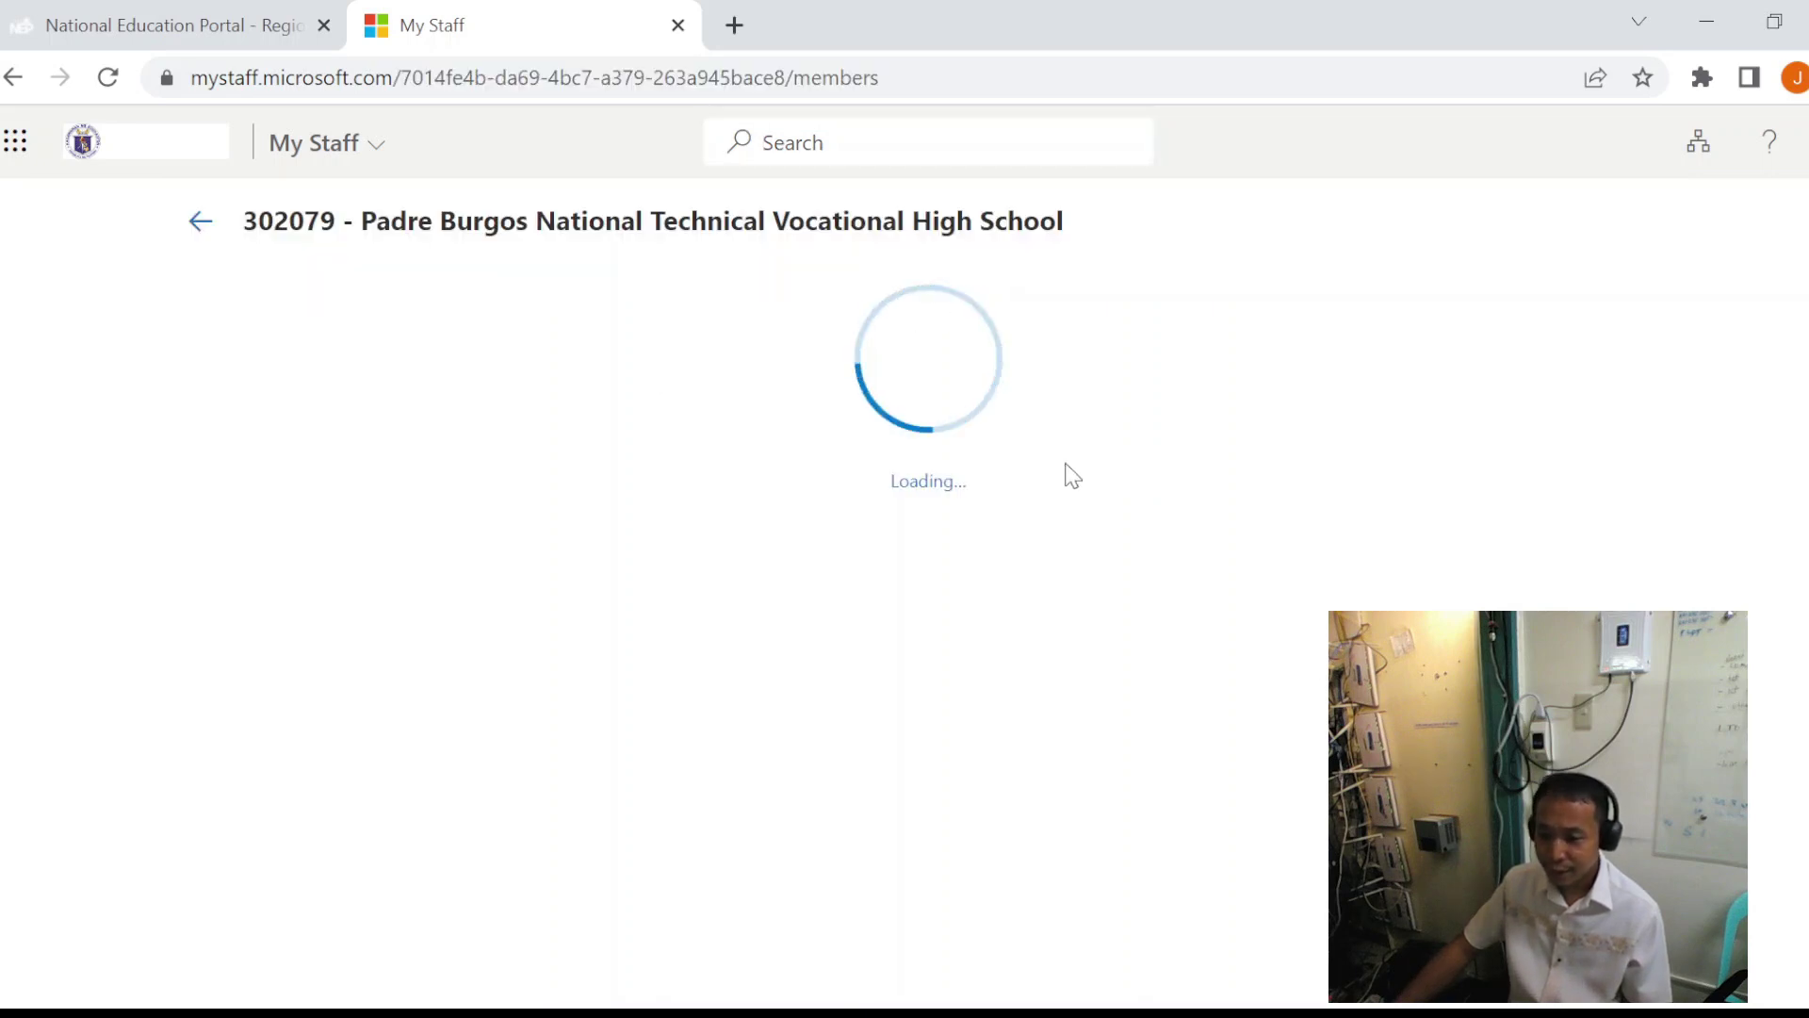
scroll(1051, 476, down, 20)
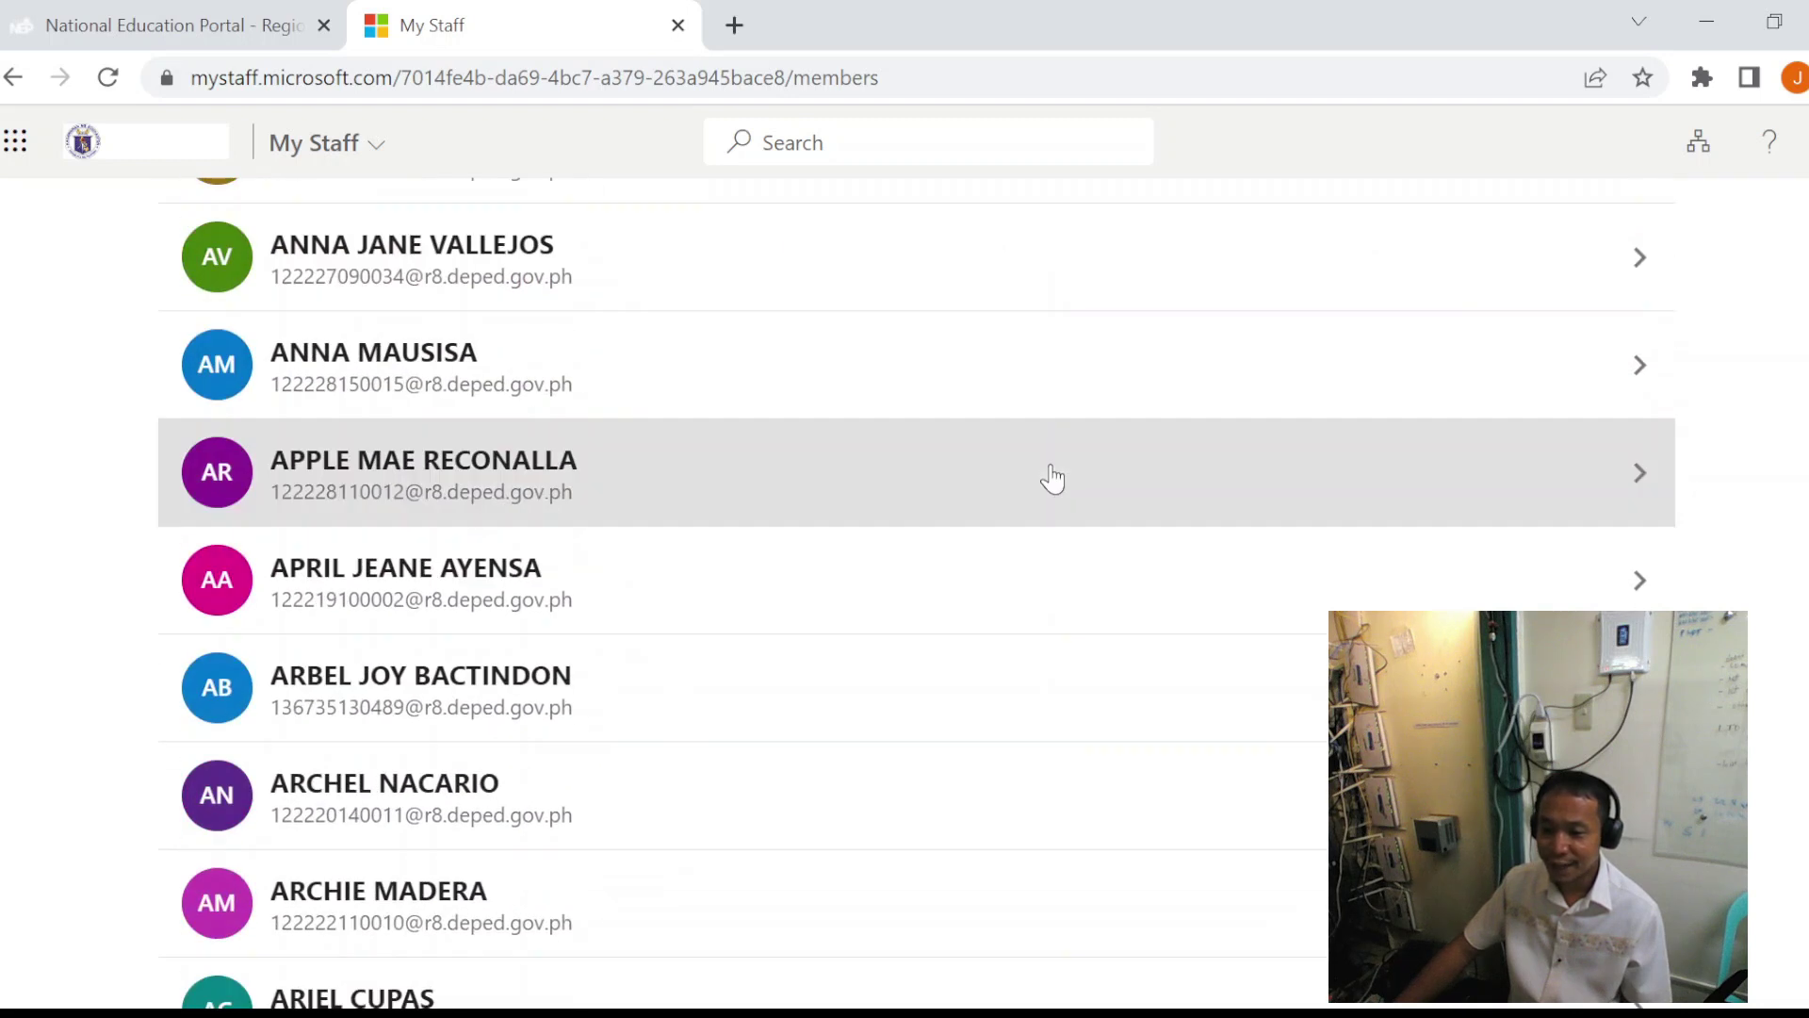
scroll(1051, 478, down, 20)
scroll(1051, 490, up, 20)
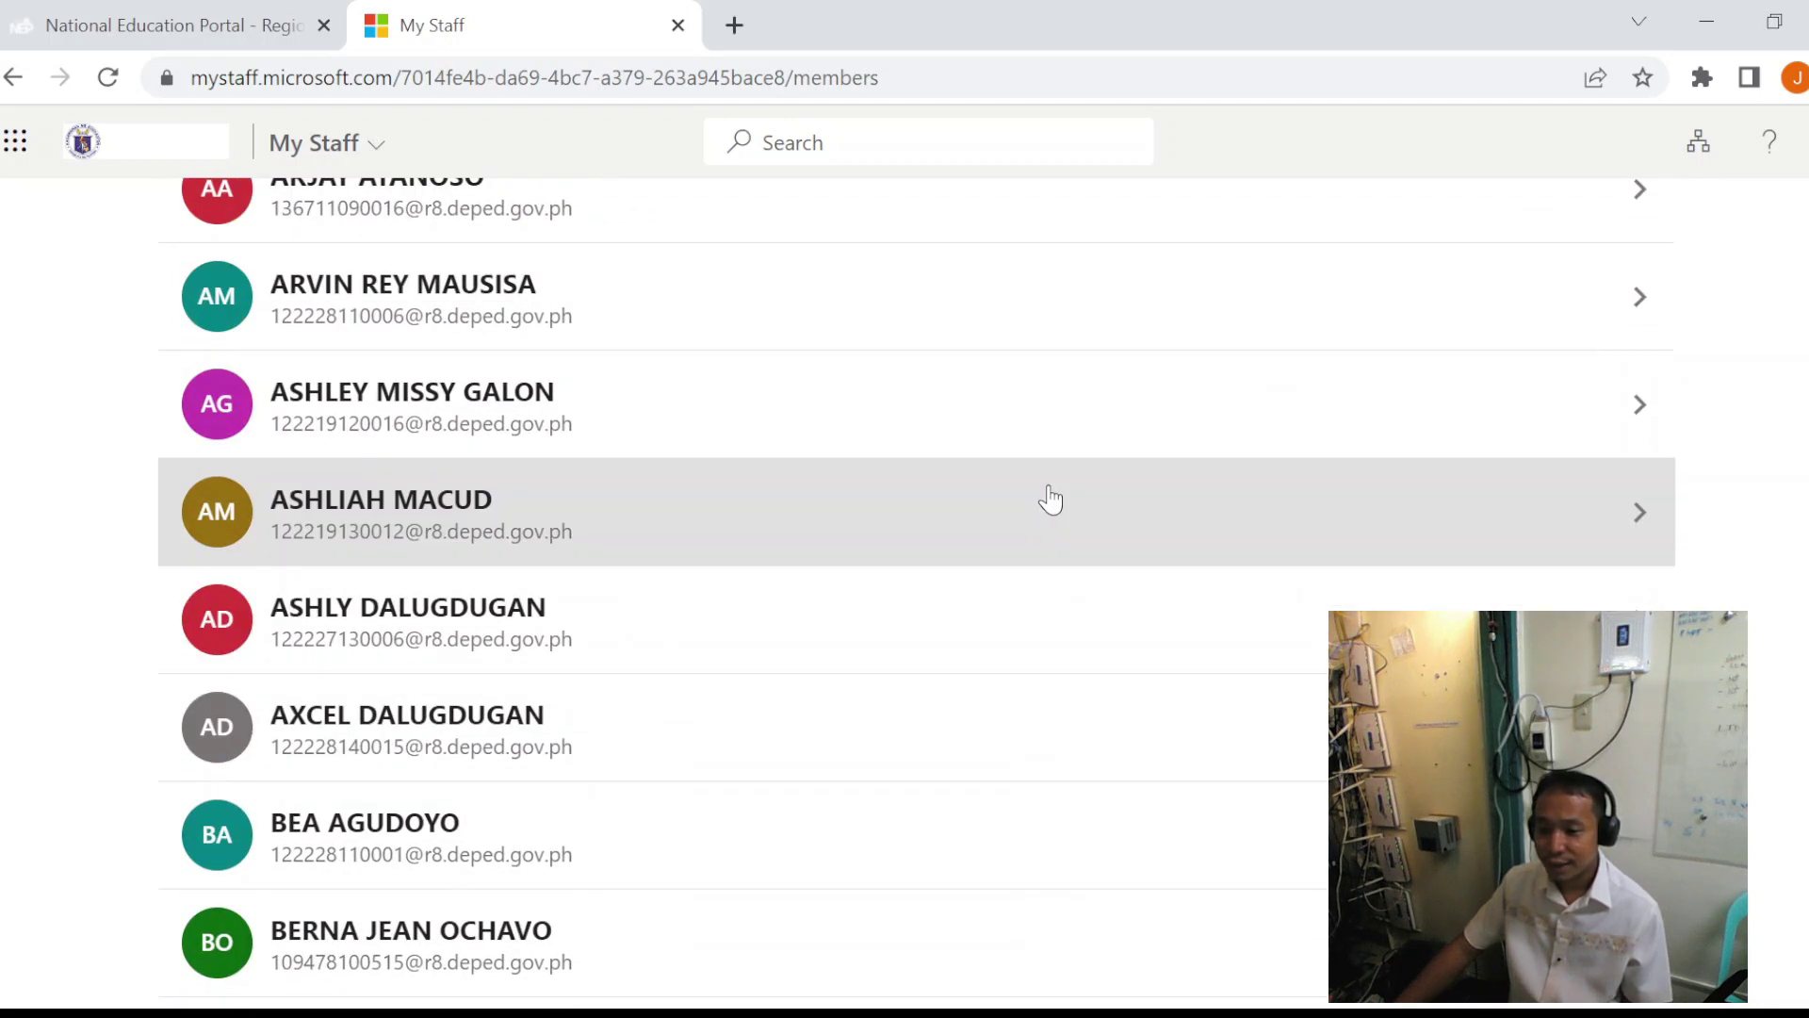
scroll(1051, 499, up, 20)
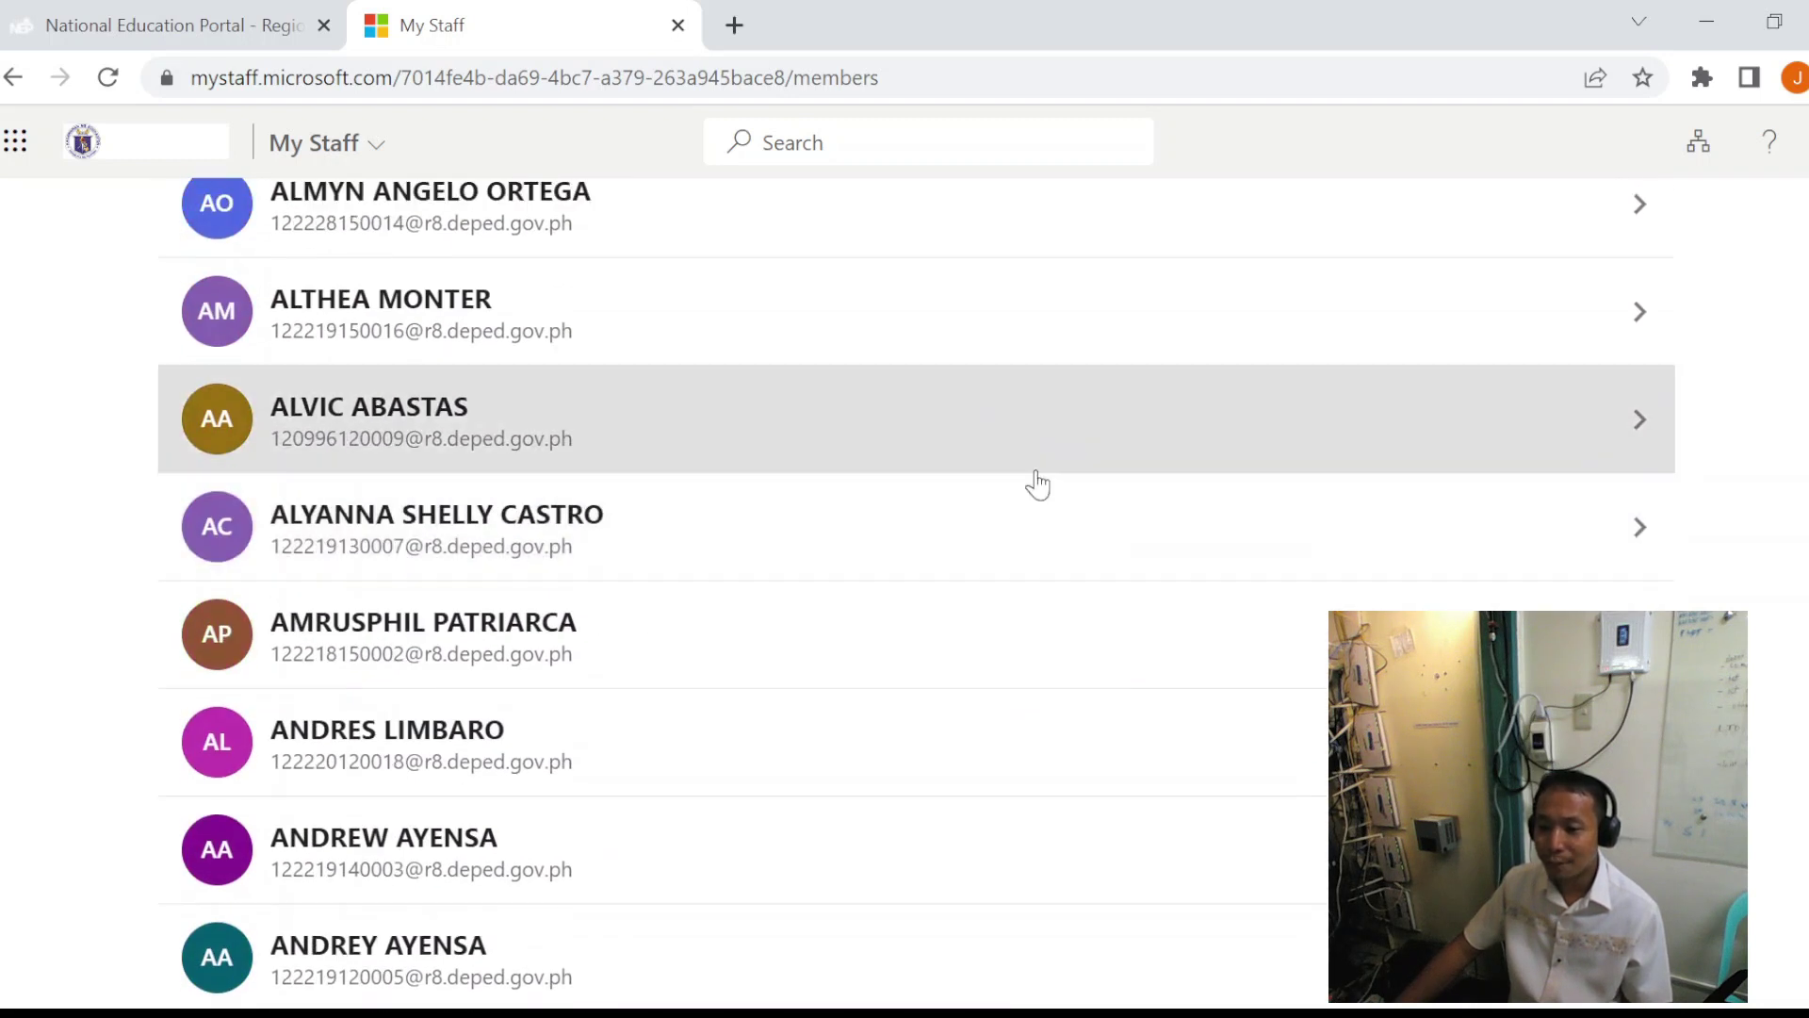
scroll(1037, 485, down, 15)
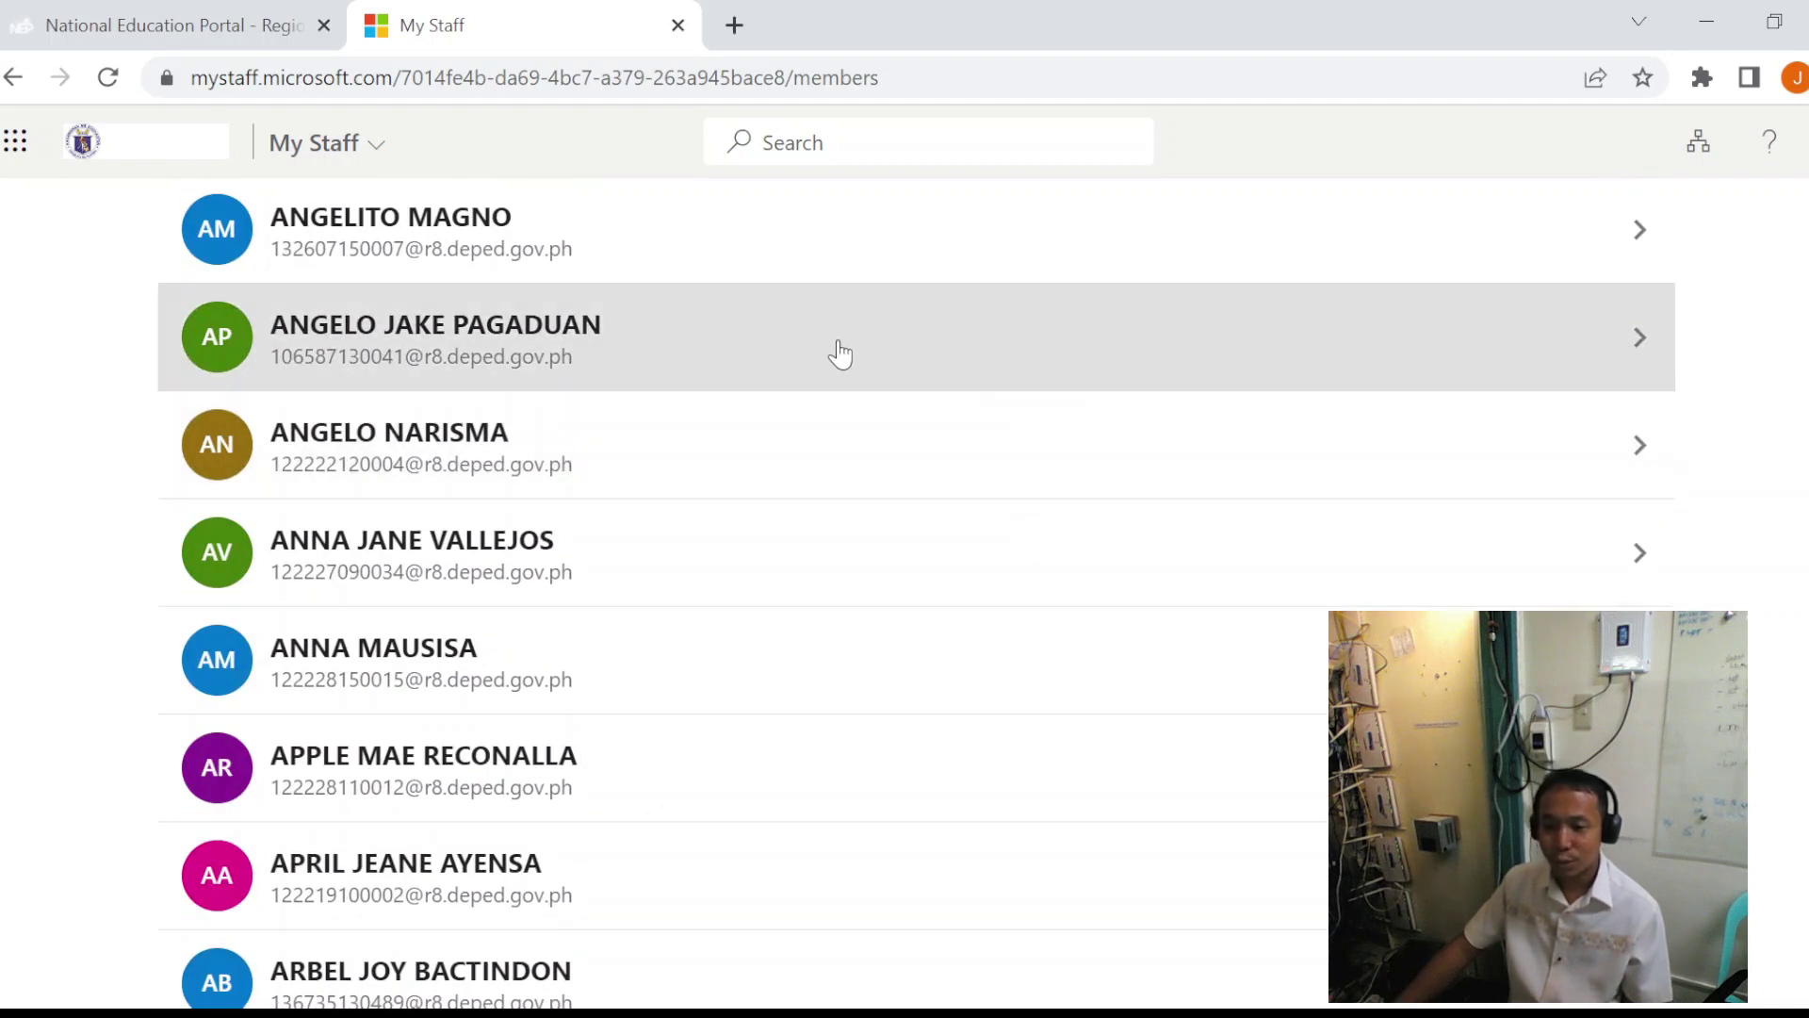
scroll(841, 349, down, 9)
scroll(837, 352, down, 7)
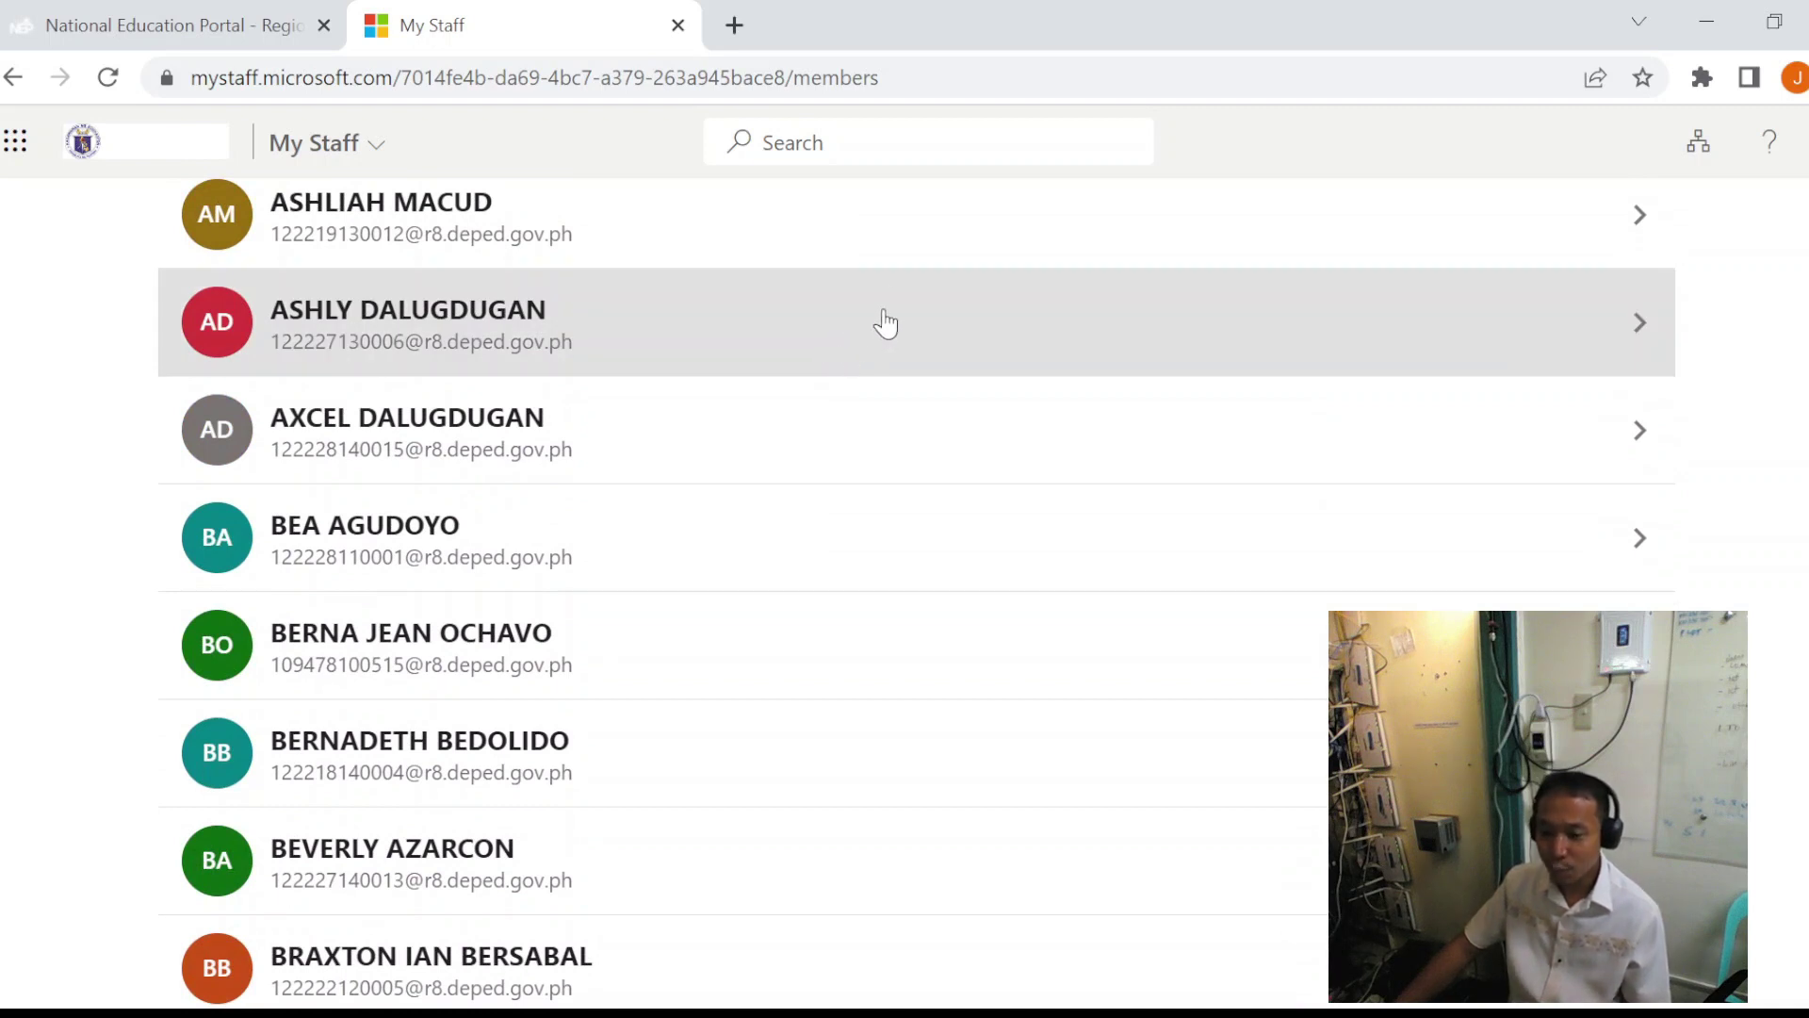
scroll(885, 316, down, 7)
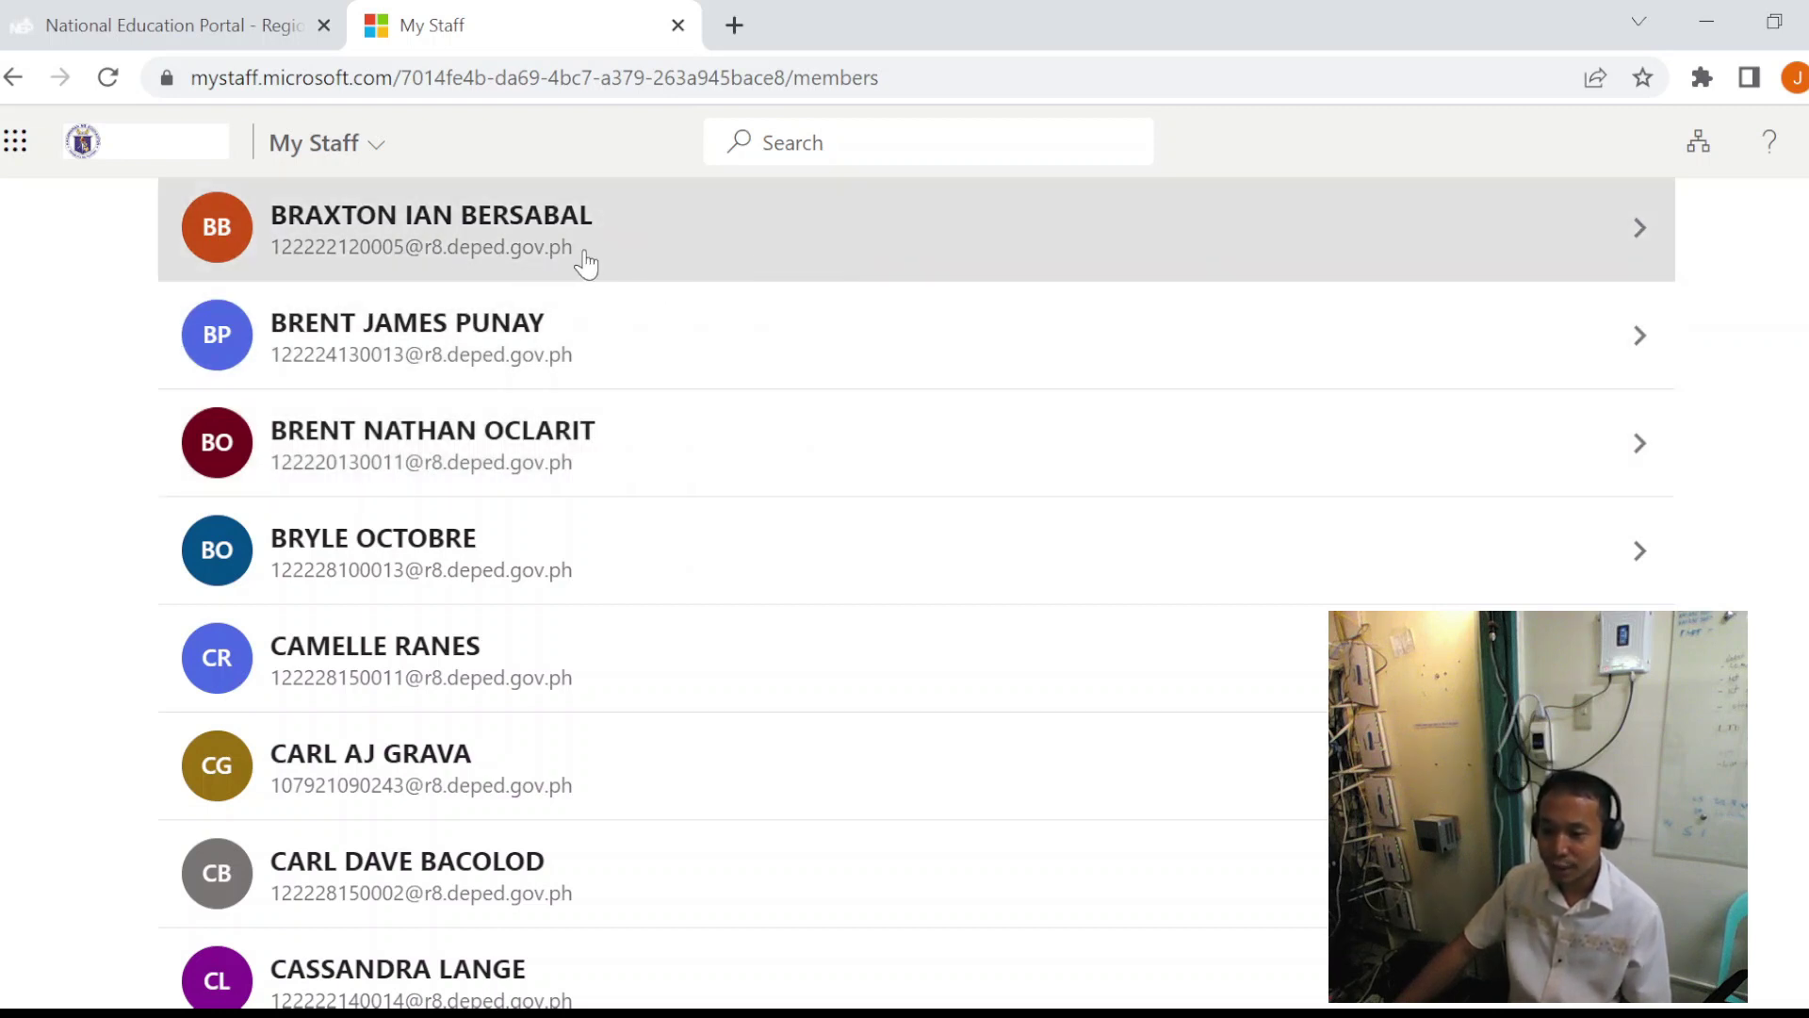
click(900, 139)
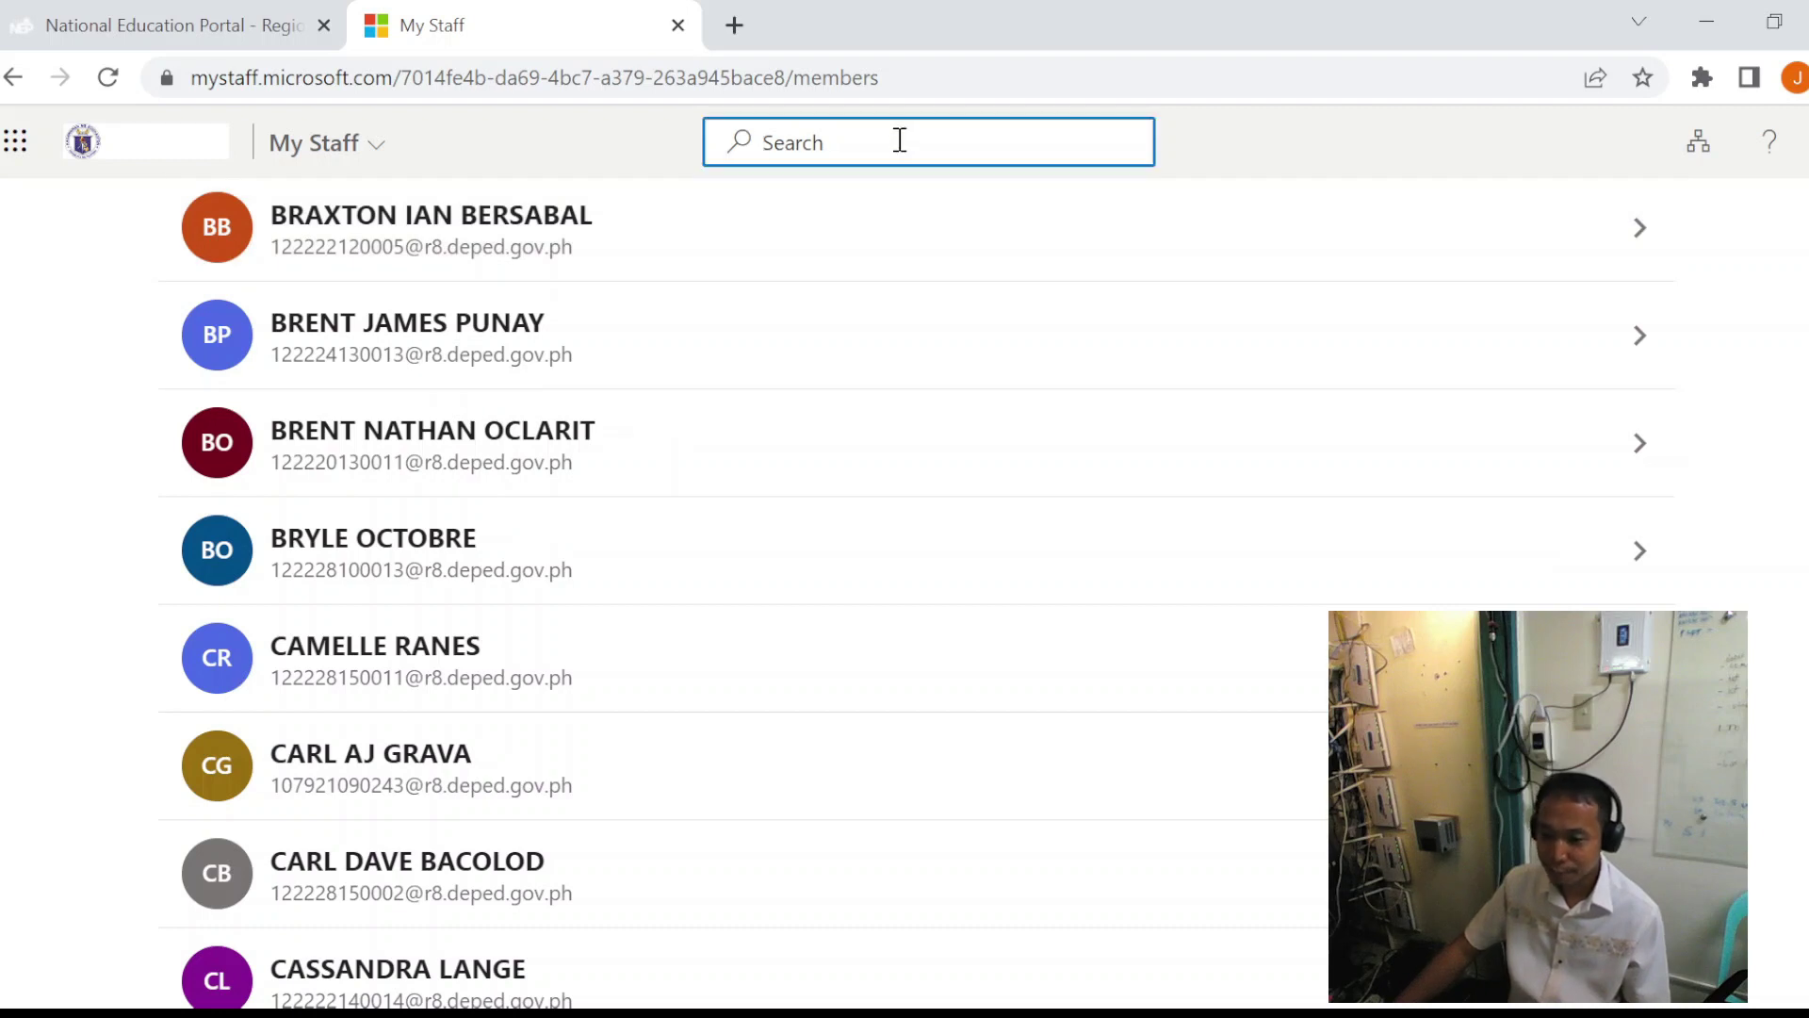
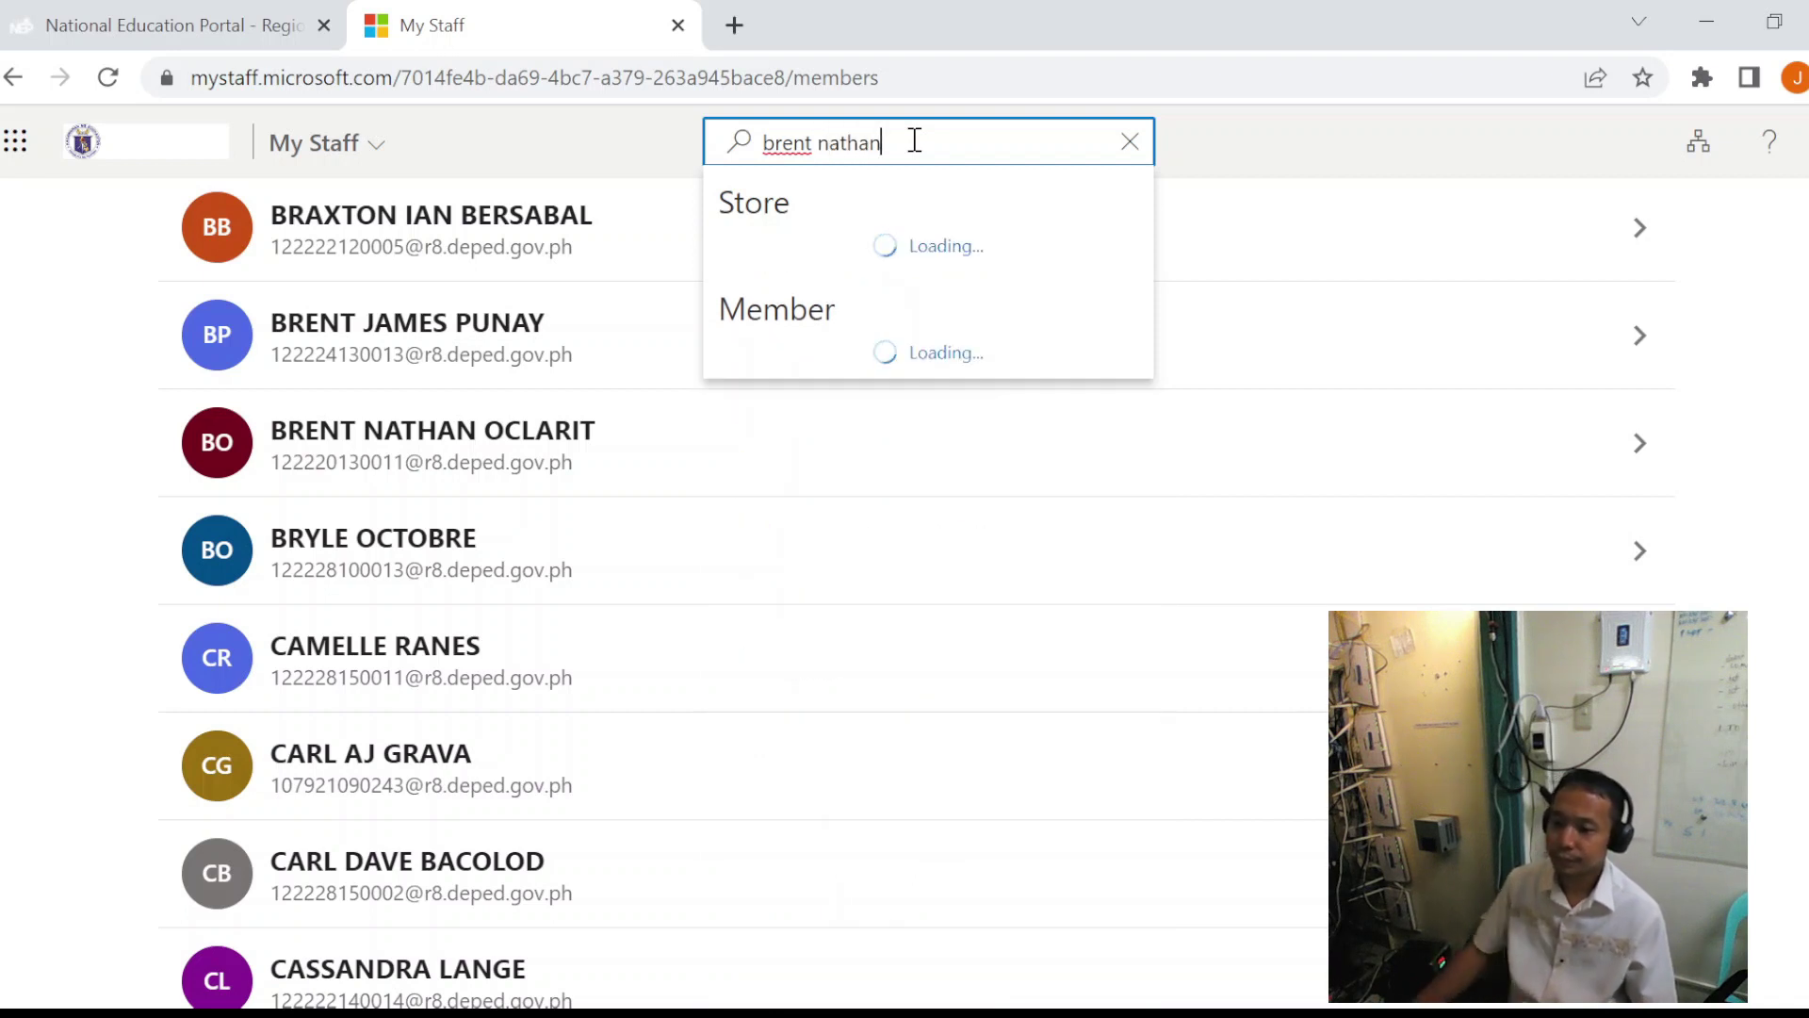
- Search for the learner by name, open their profile, and select their school e-mail address
click(985, 607)
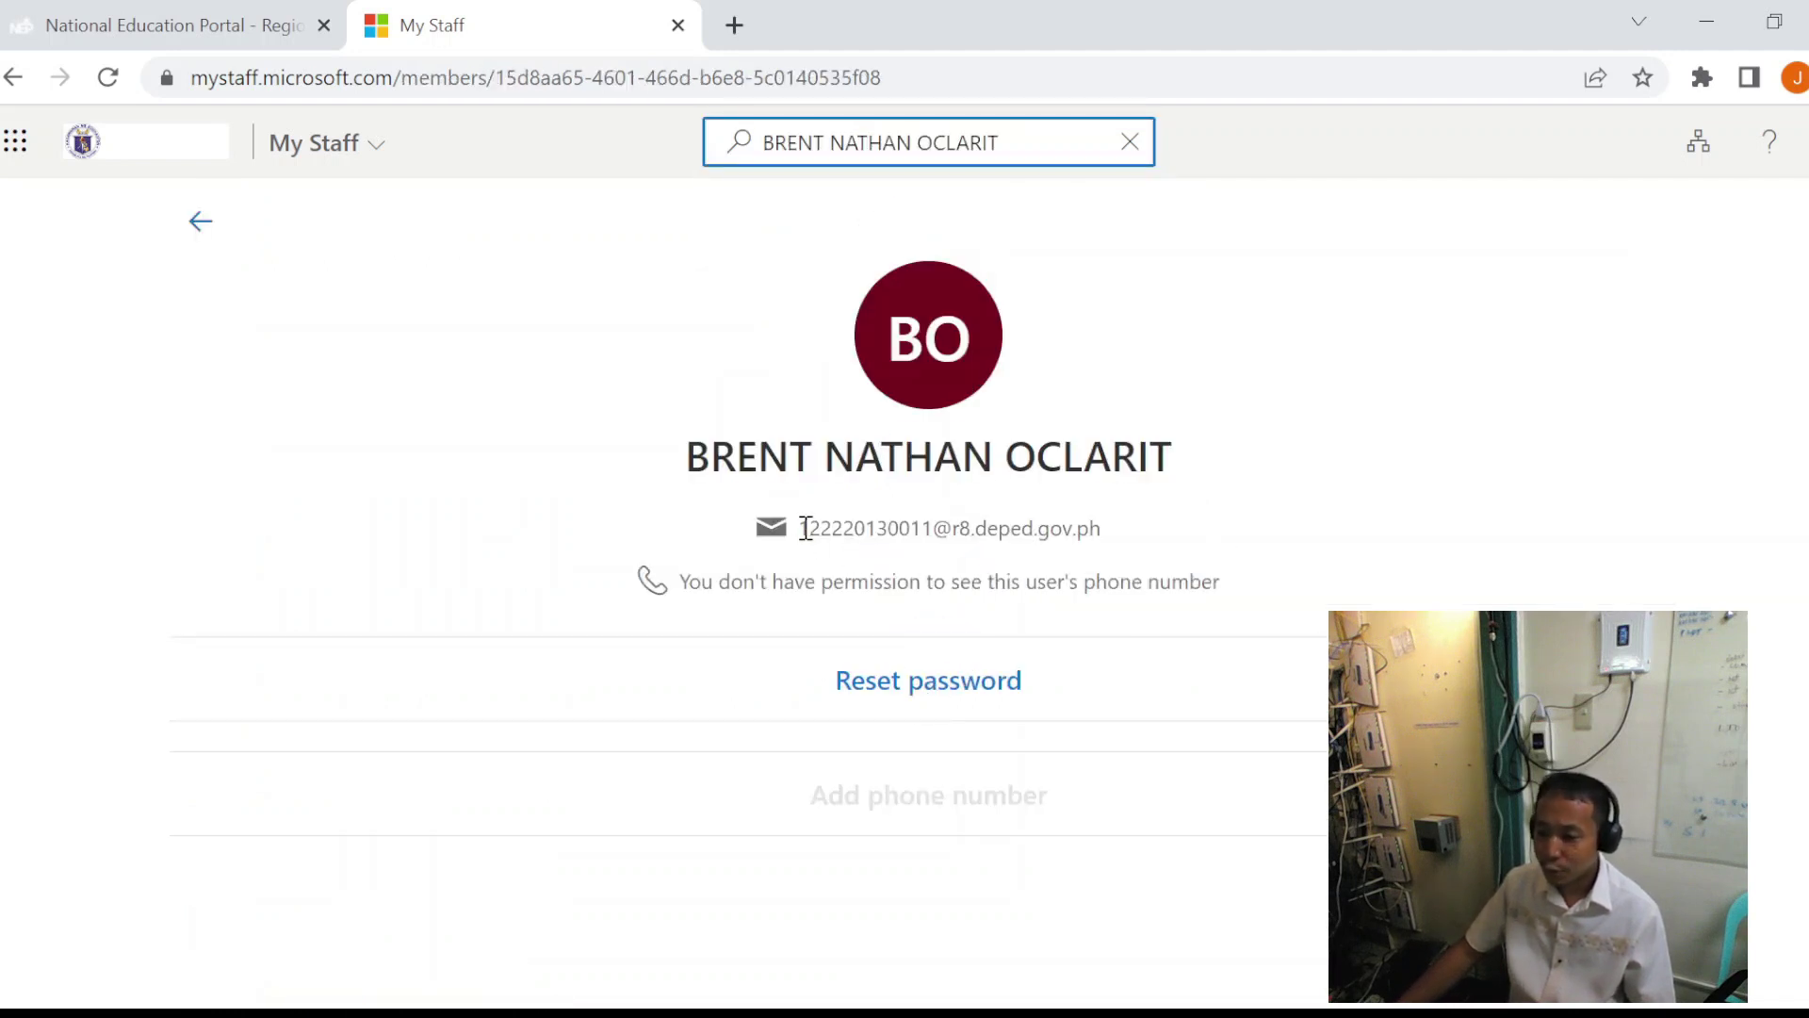
drag(804, 527, 1118, 539)
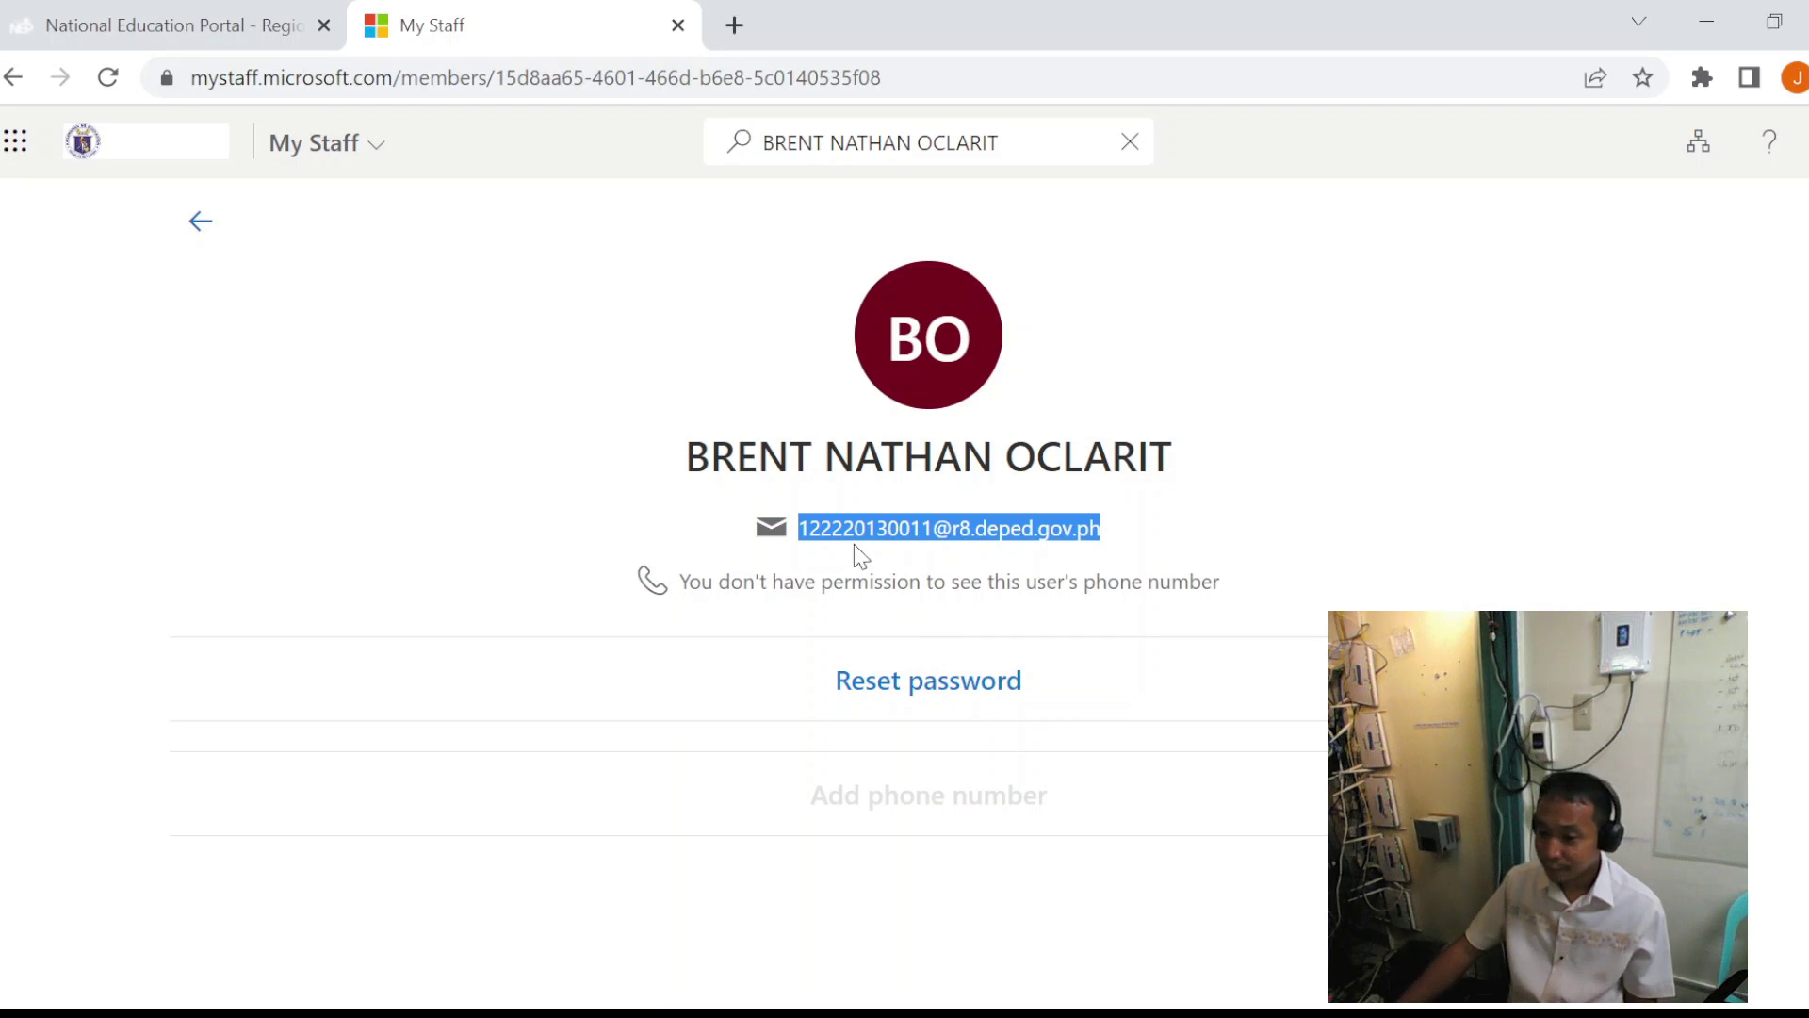
- Reset the learner's password, copy the temporary password, and close the My Staff tab
click(908, 697)
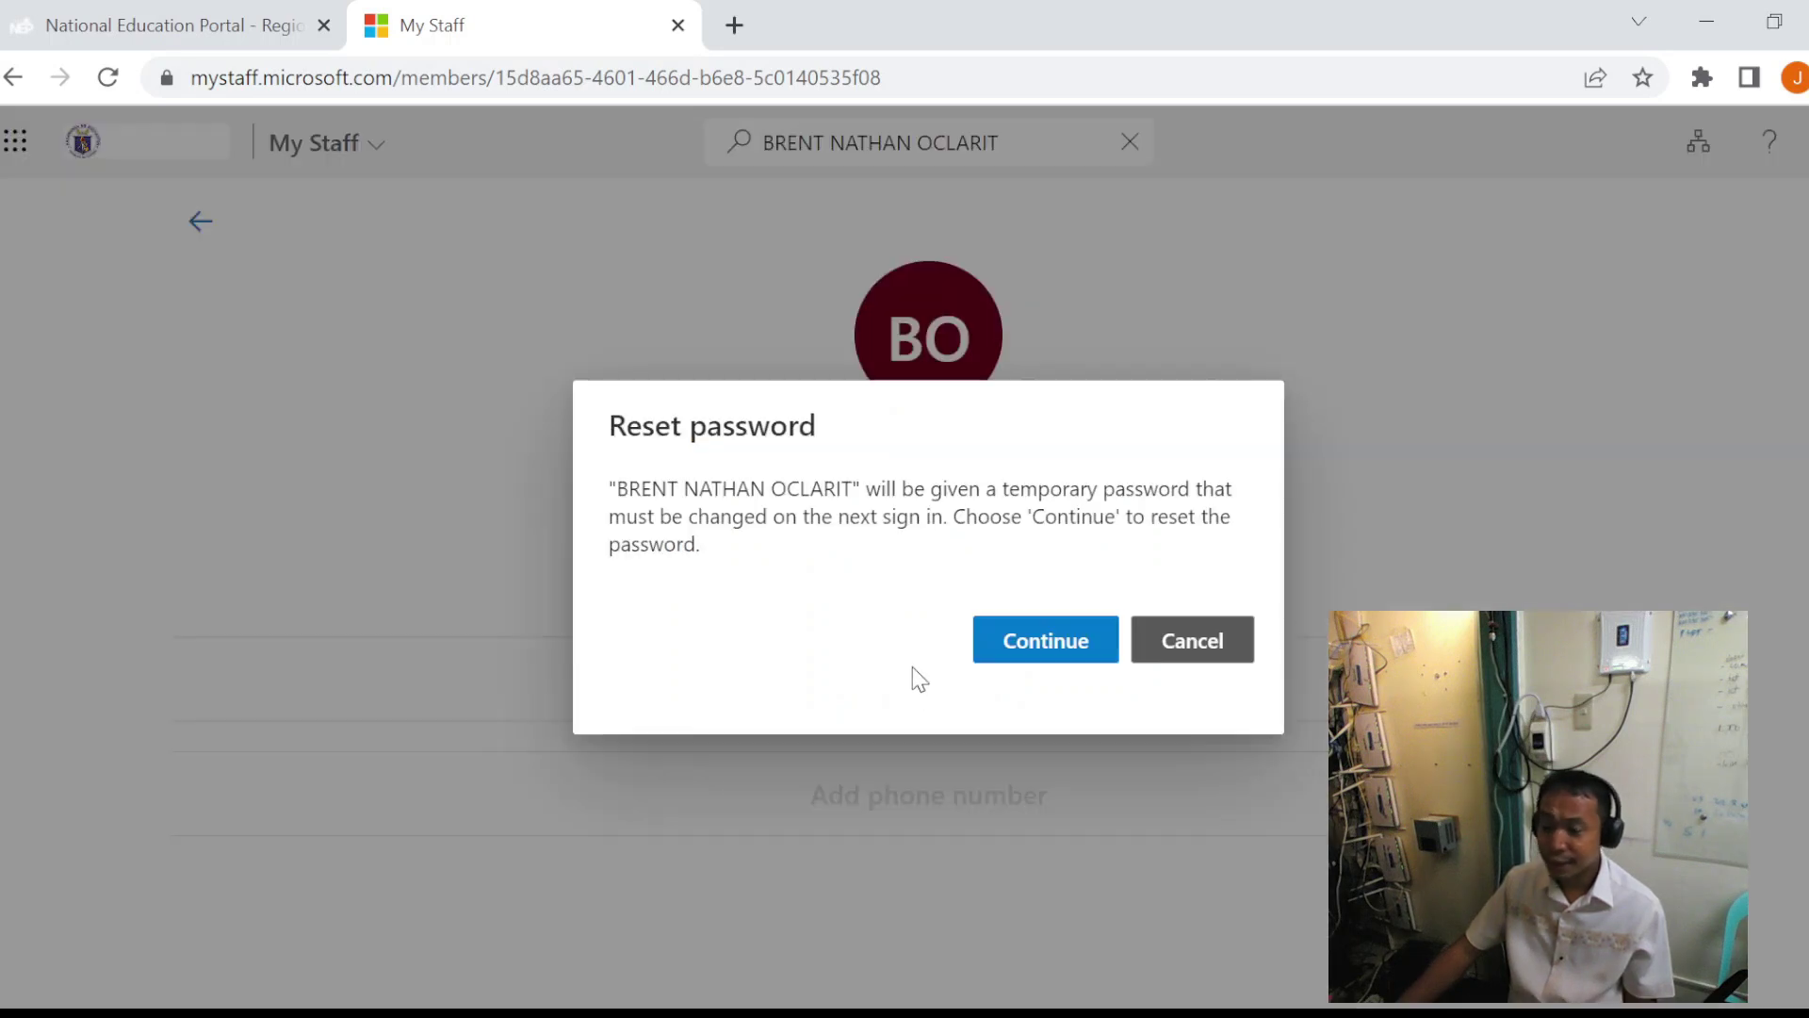
click(1061, 649)
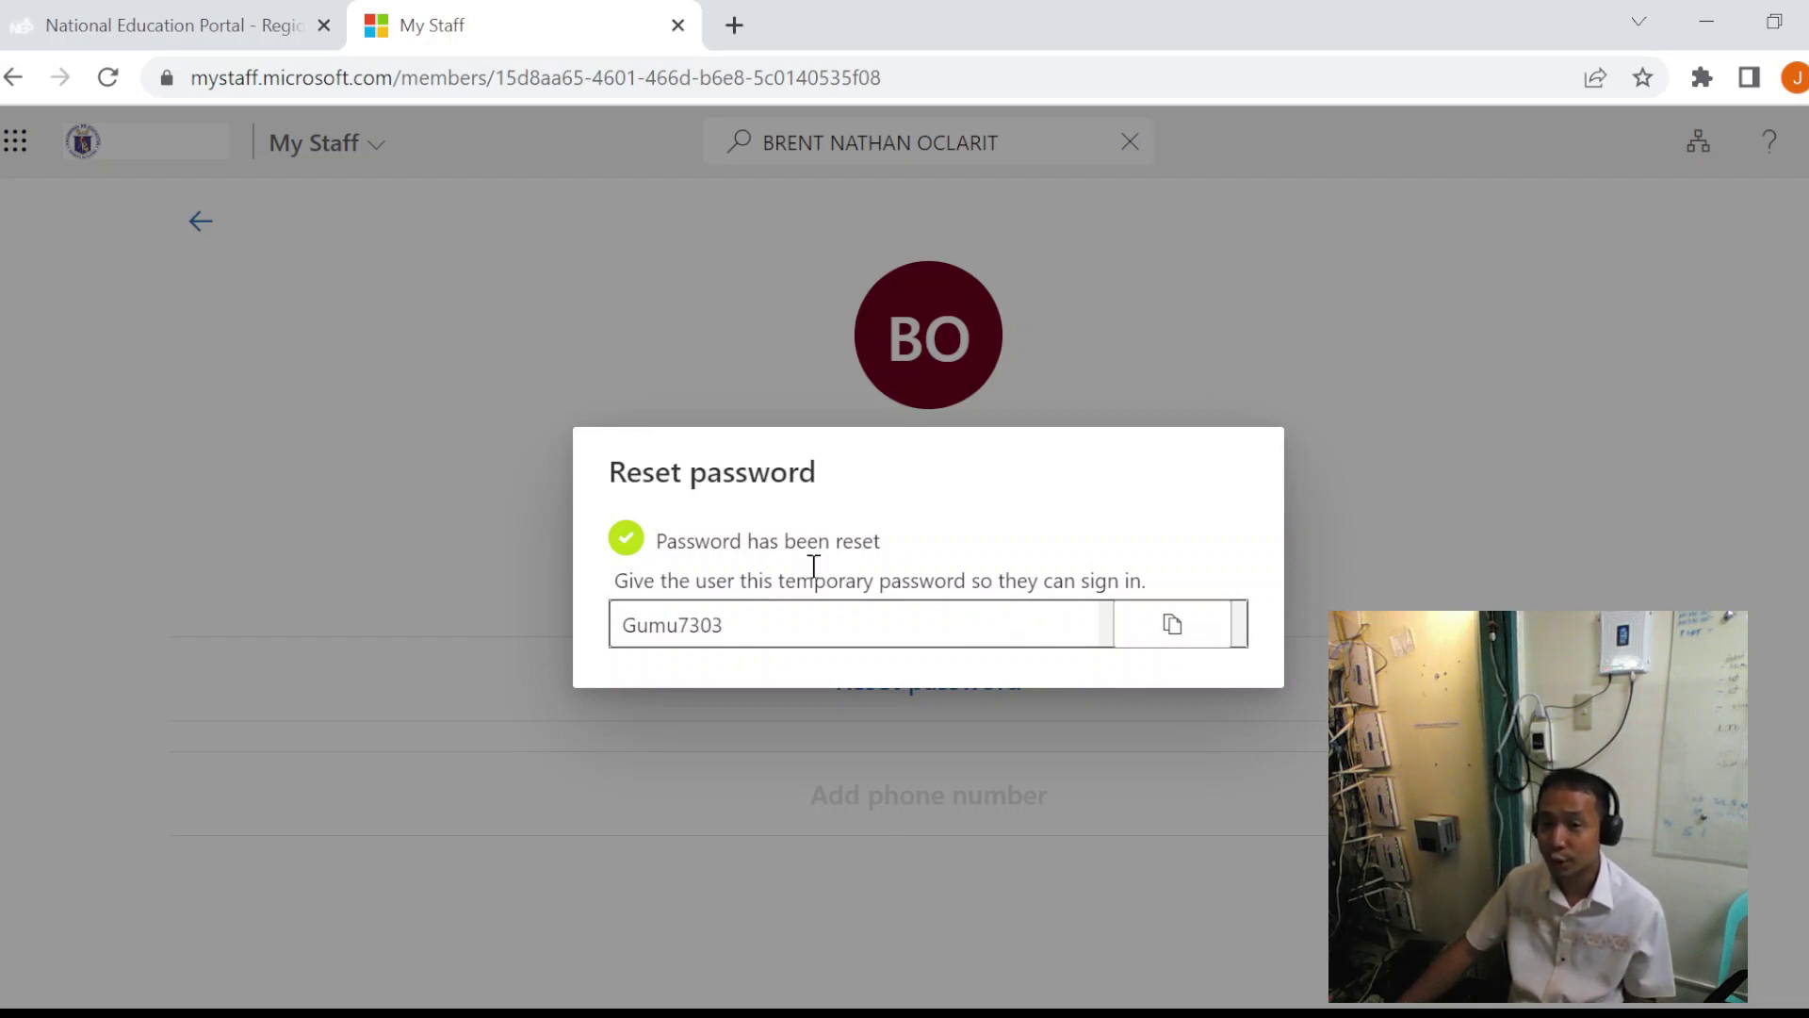
click(1170, 622)
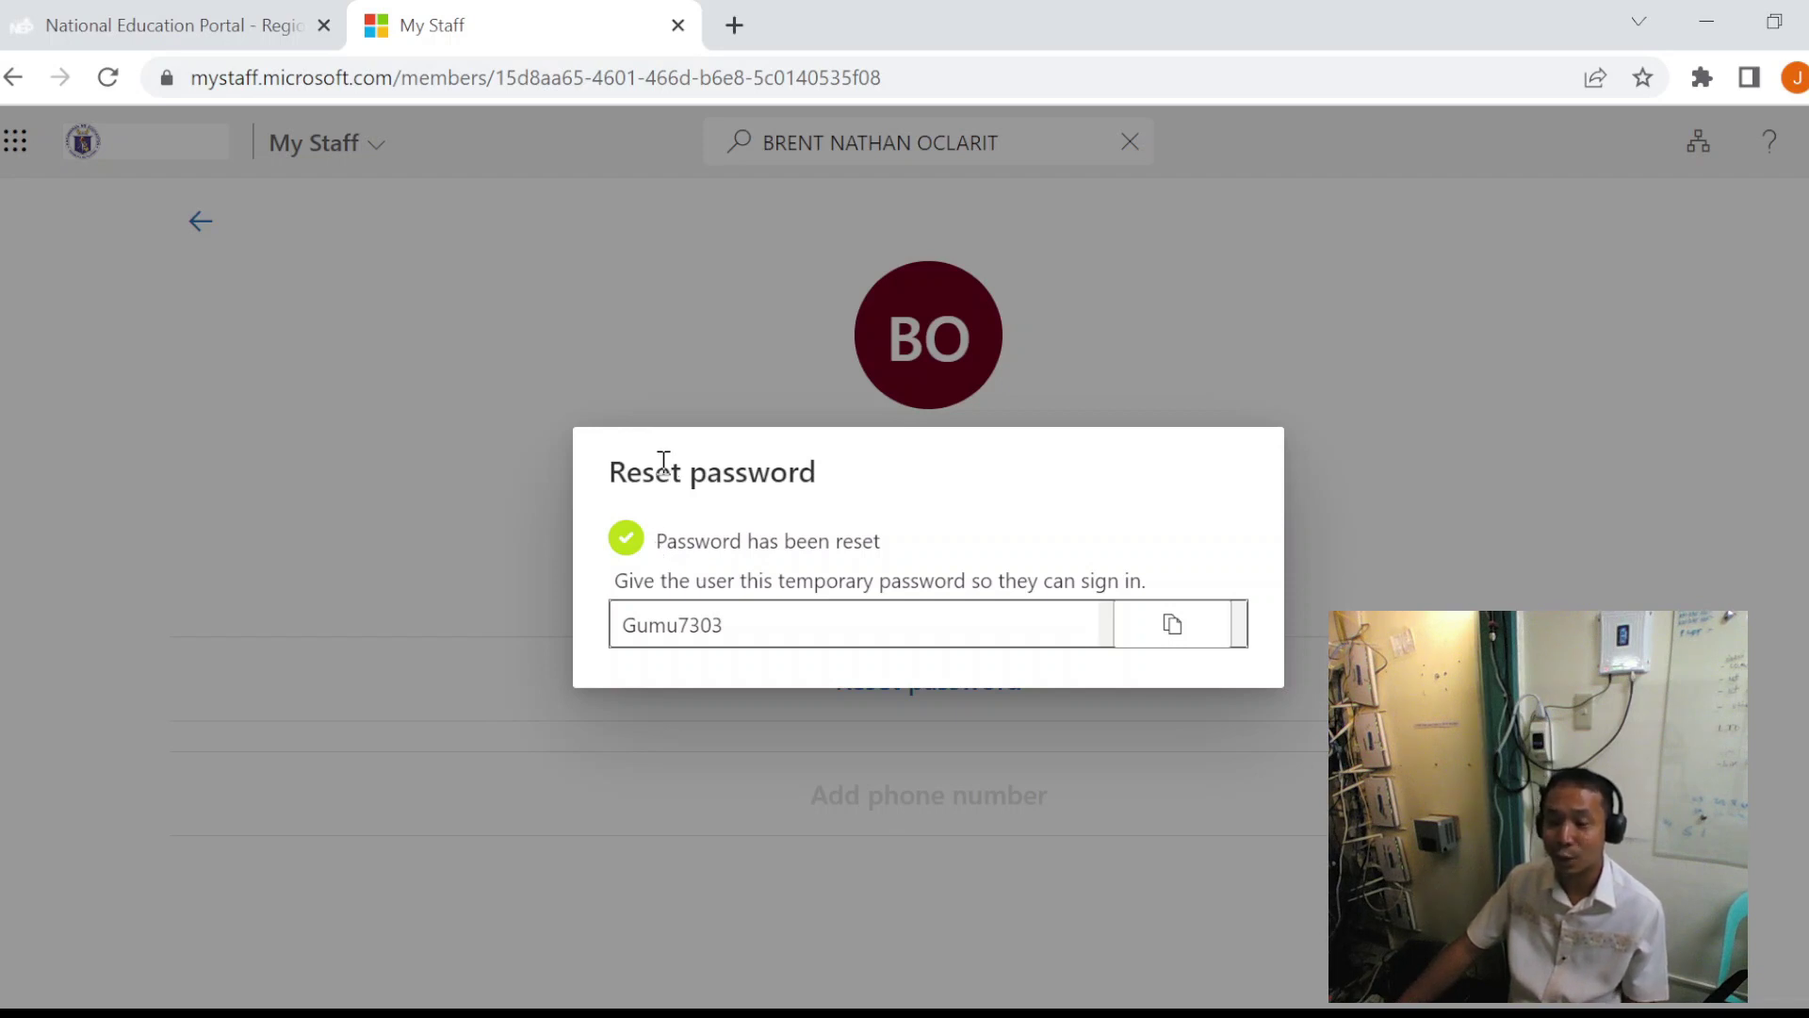
click(1175, 625)
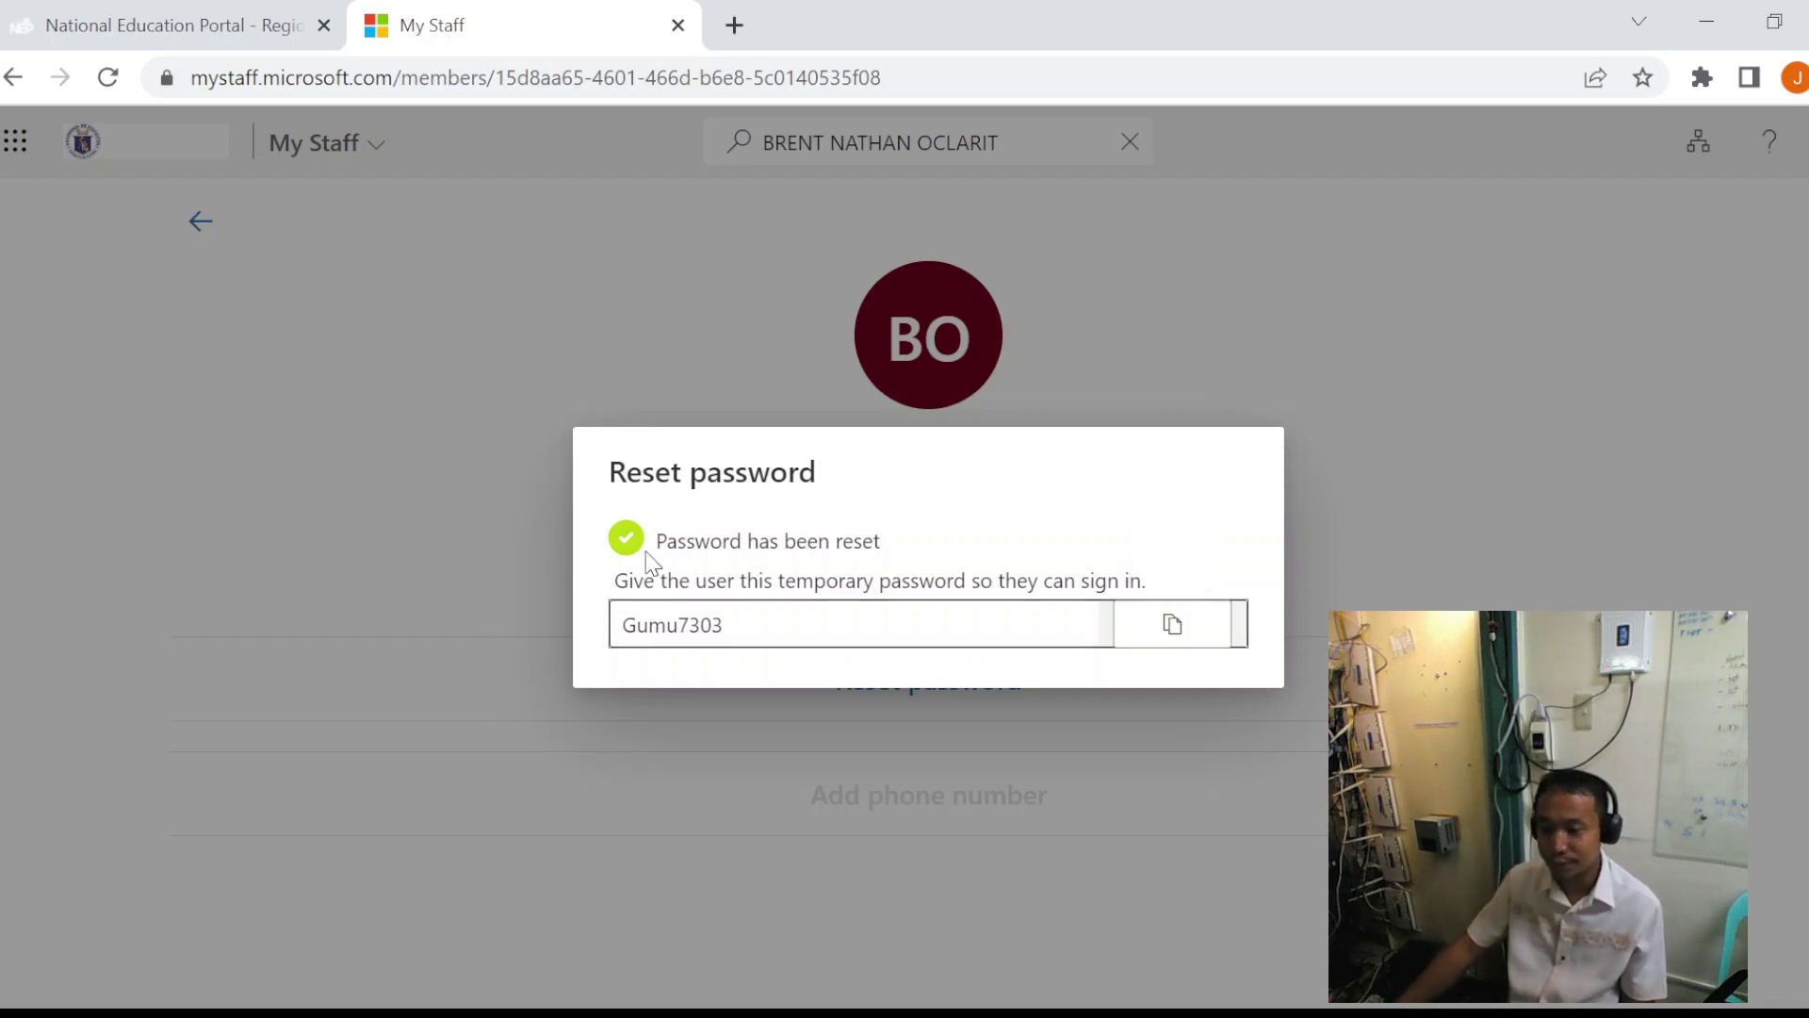
key(ctrl+w)
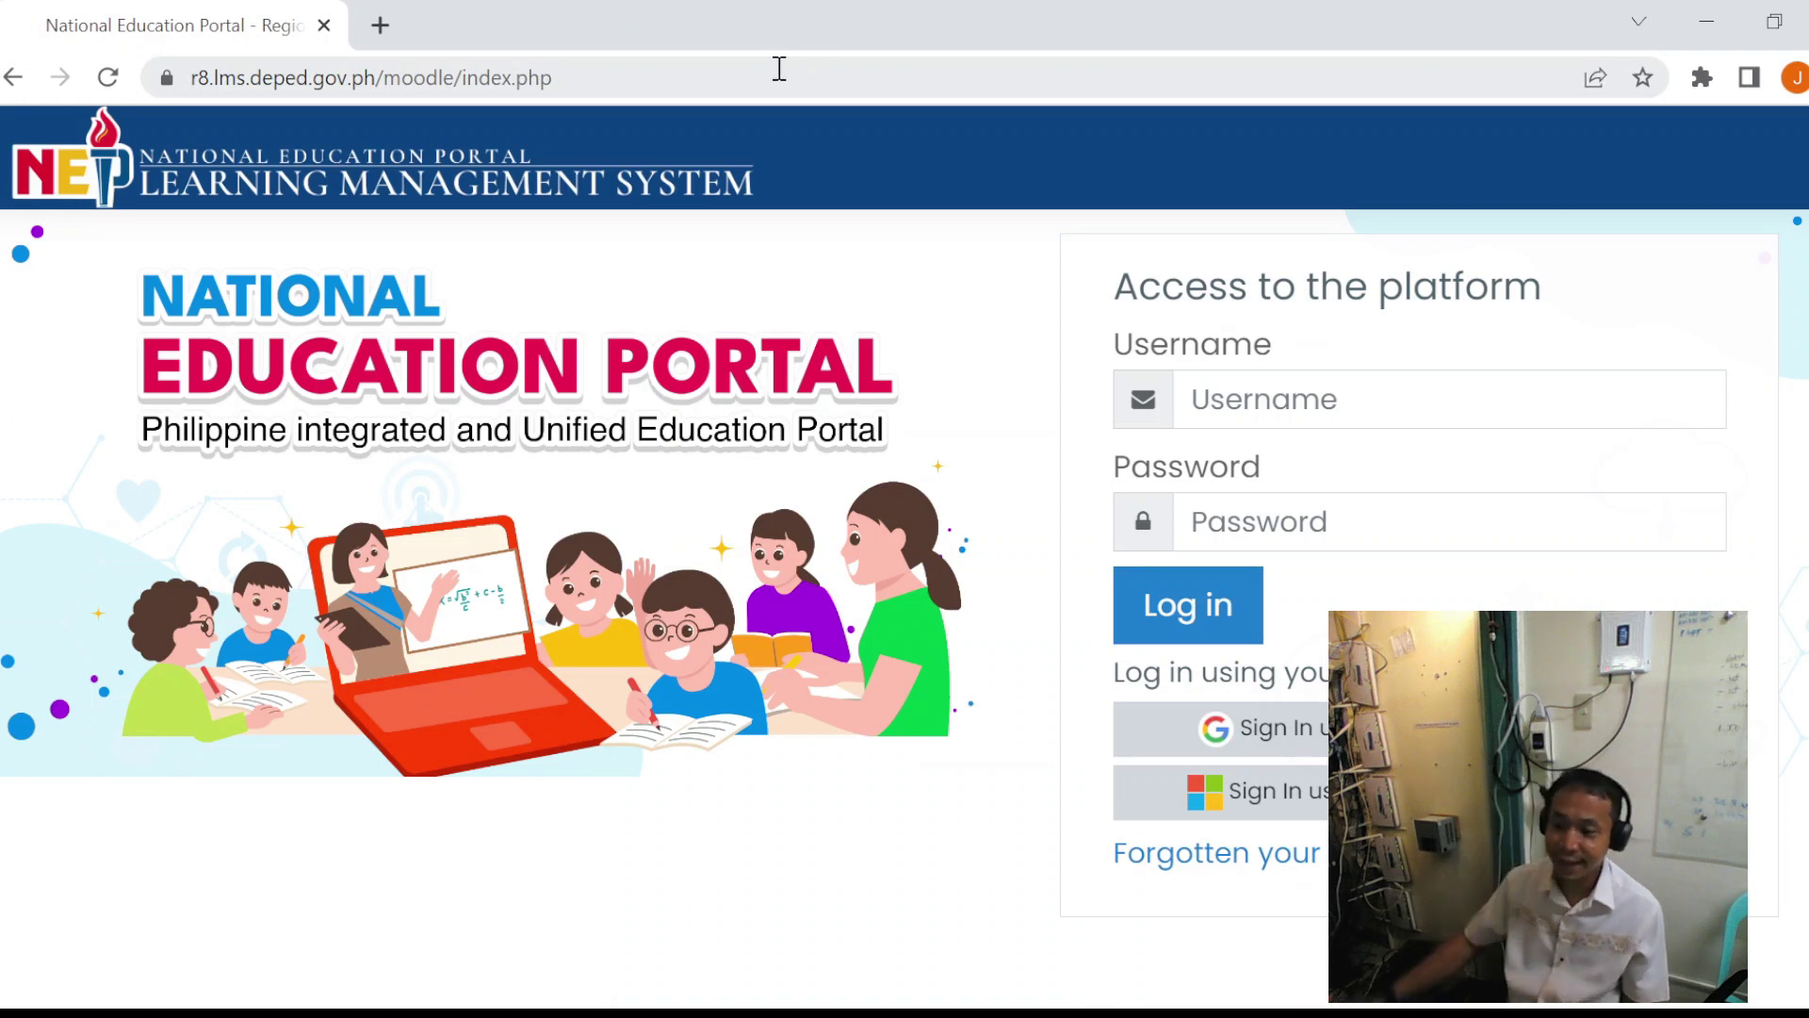
- Load r8.lms.deped.gov.ph and choose to sign in using Microsoft
click(280, 81)
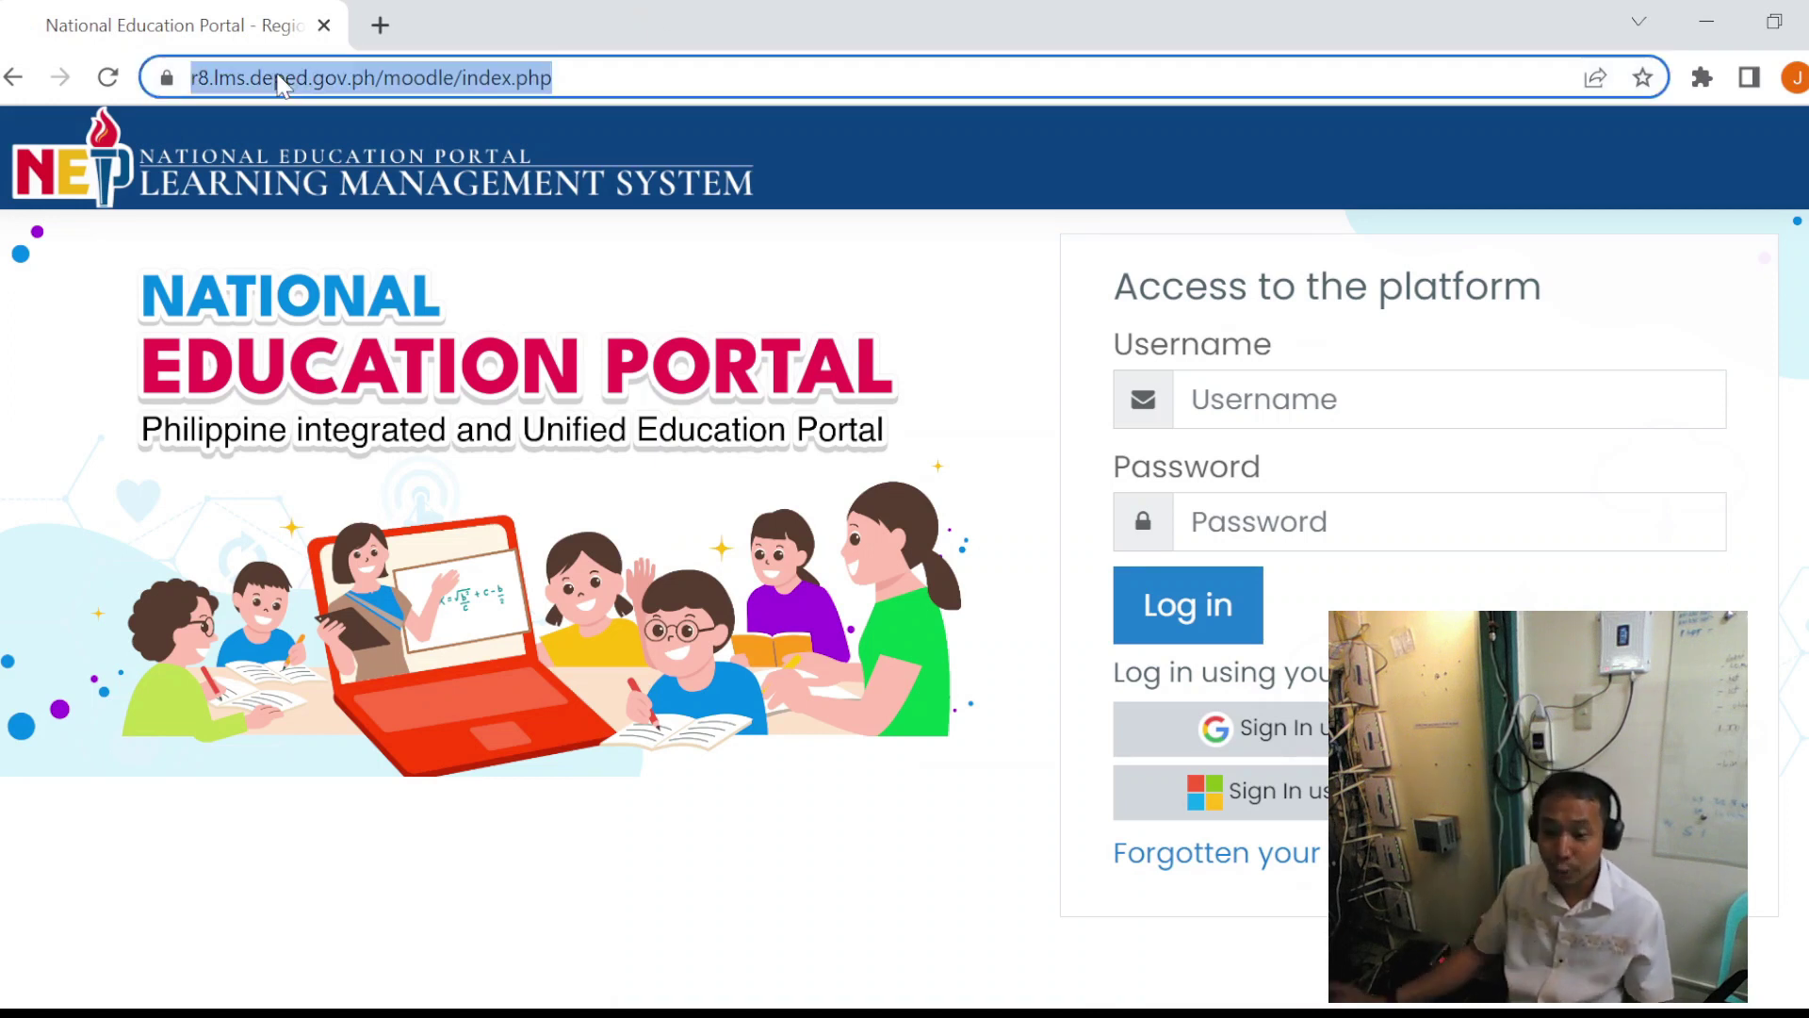
text(r8/)
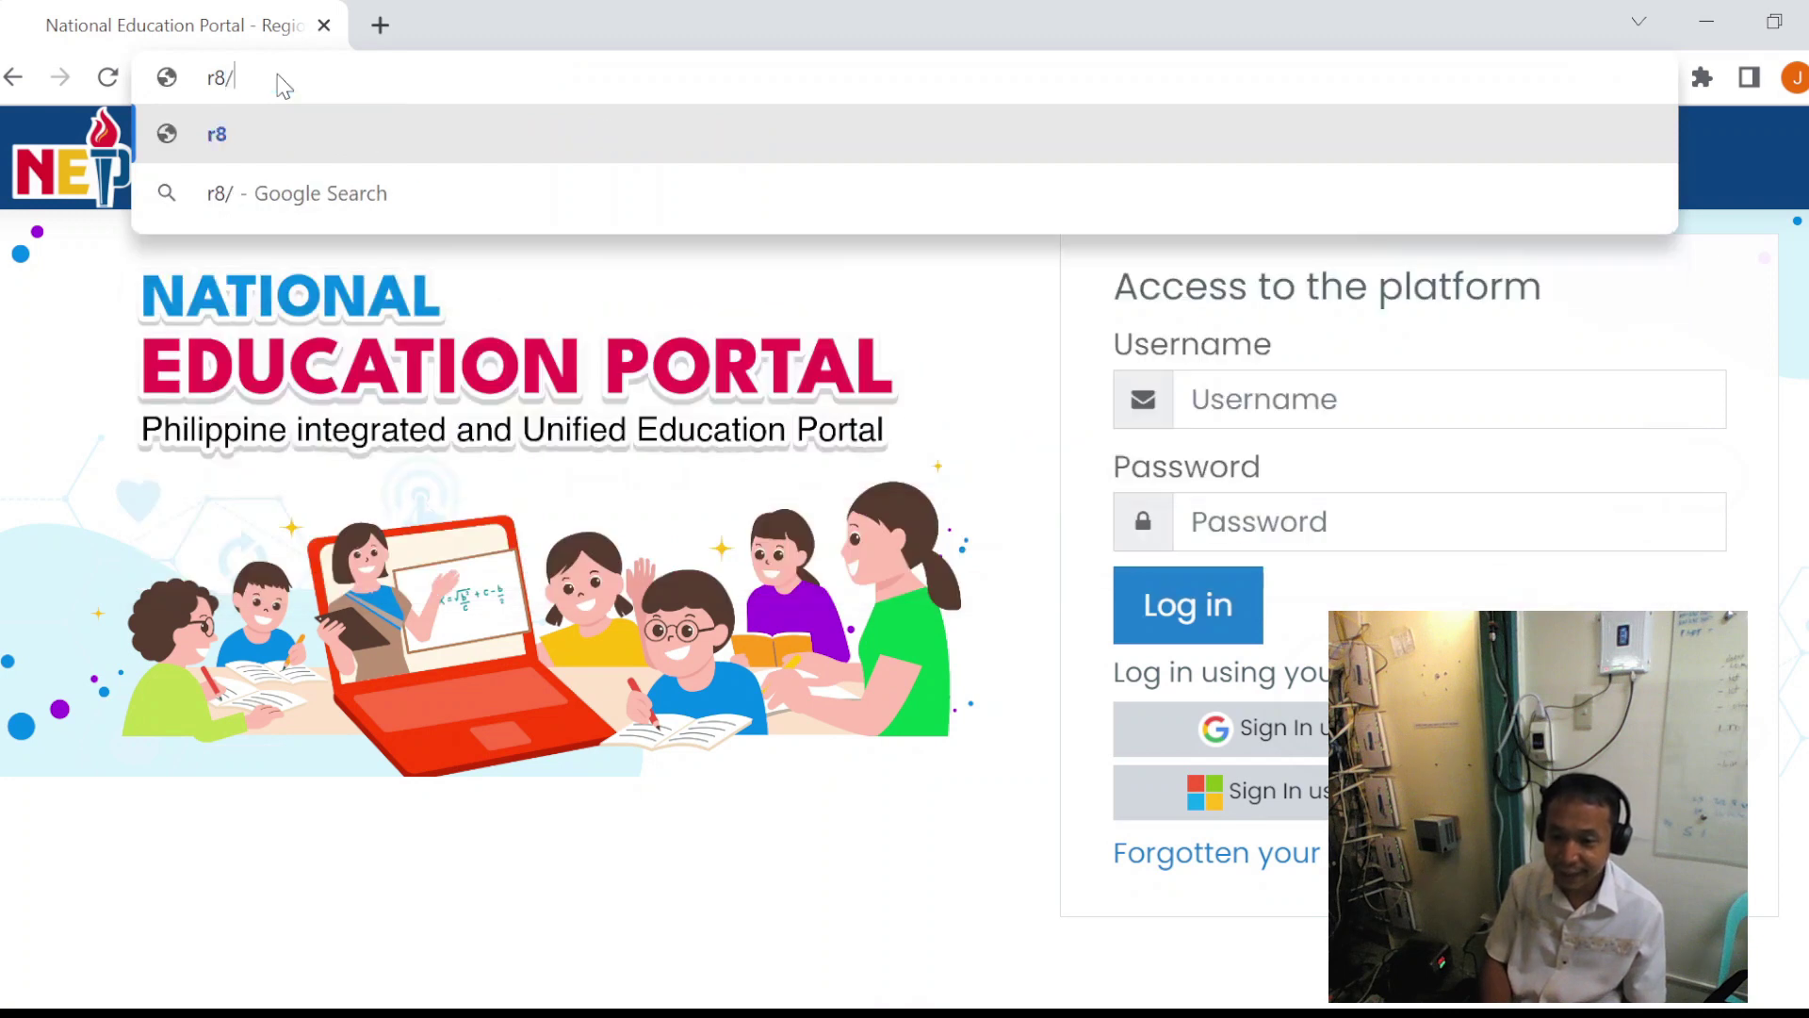
key(BackSpace)
text(.lms)
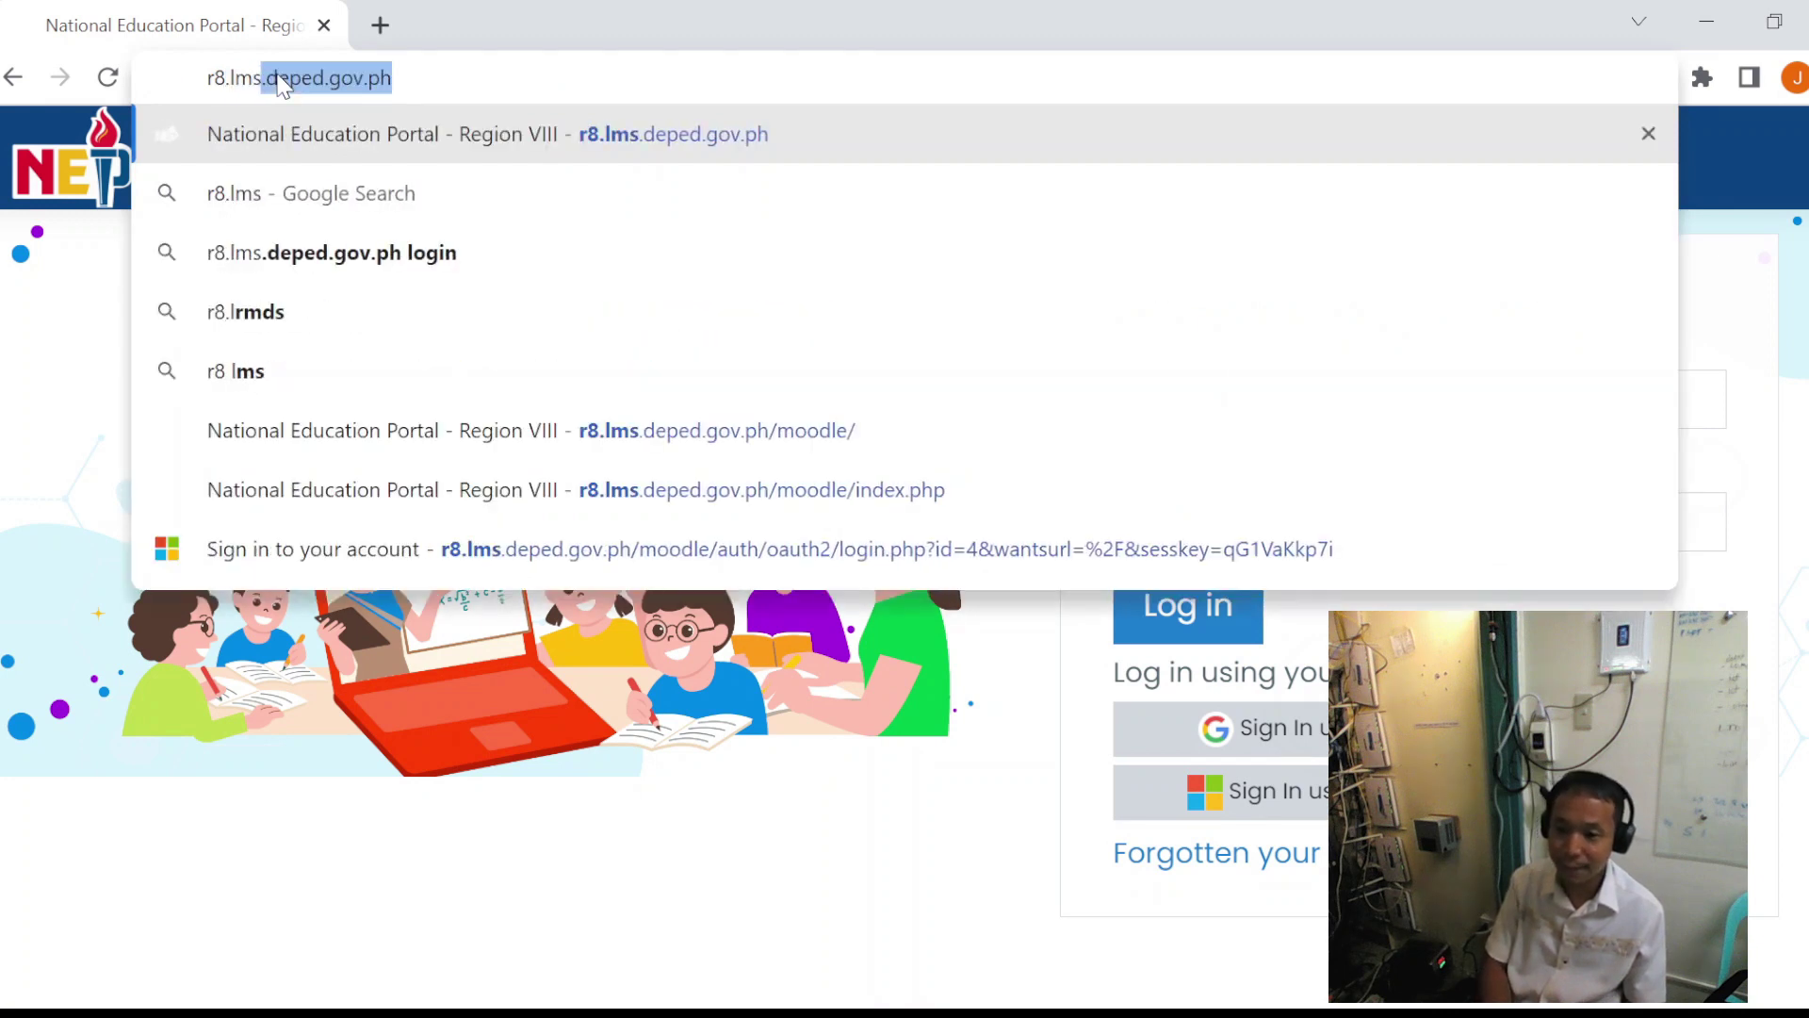
text(.deped.gov.ph)
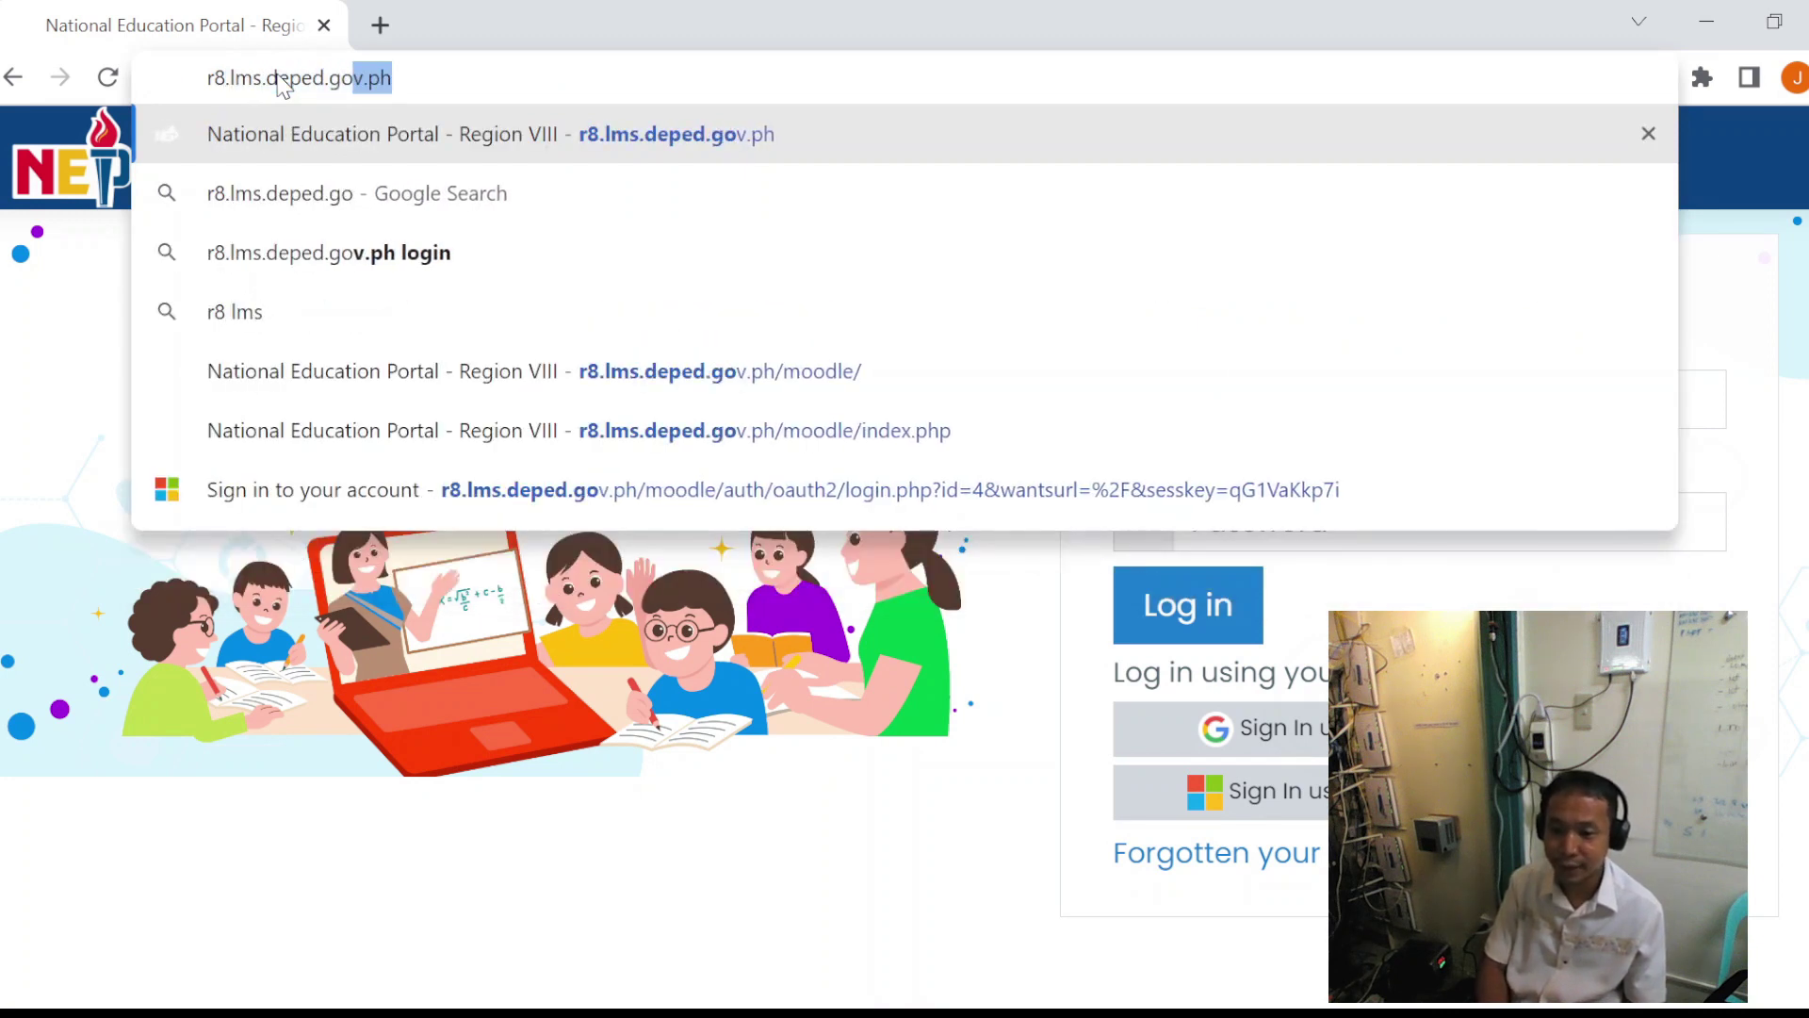
key(Return)
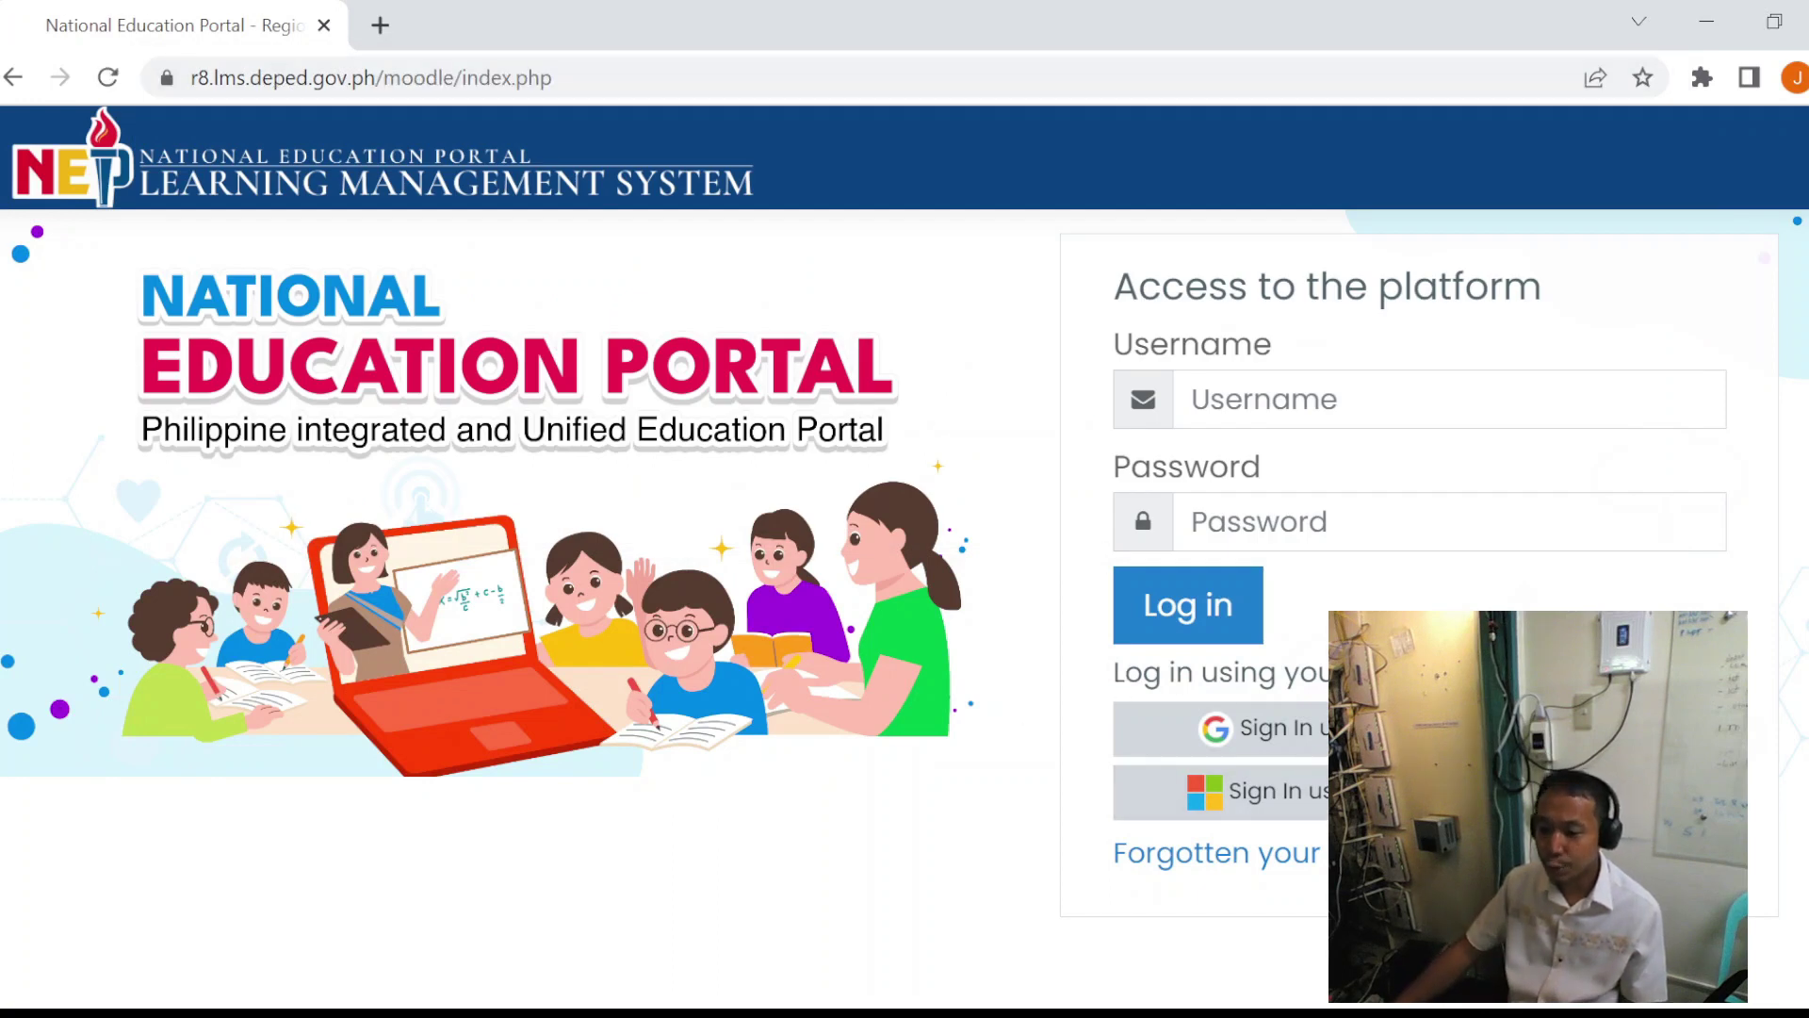
click(1220, 792)
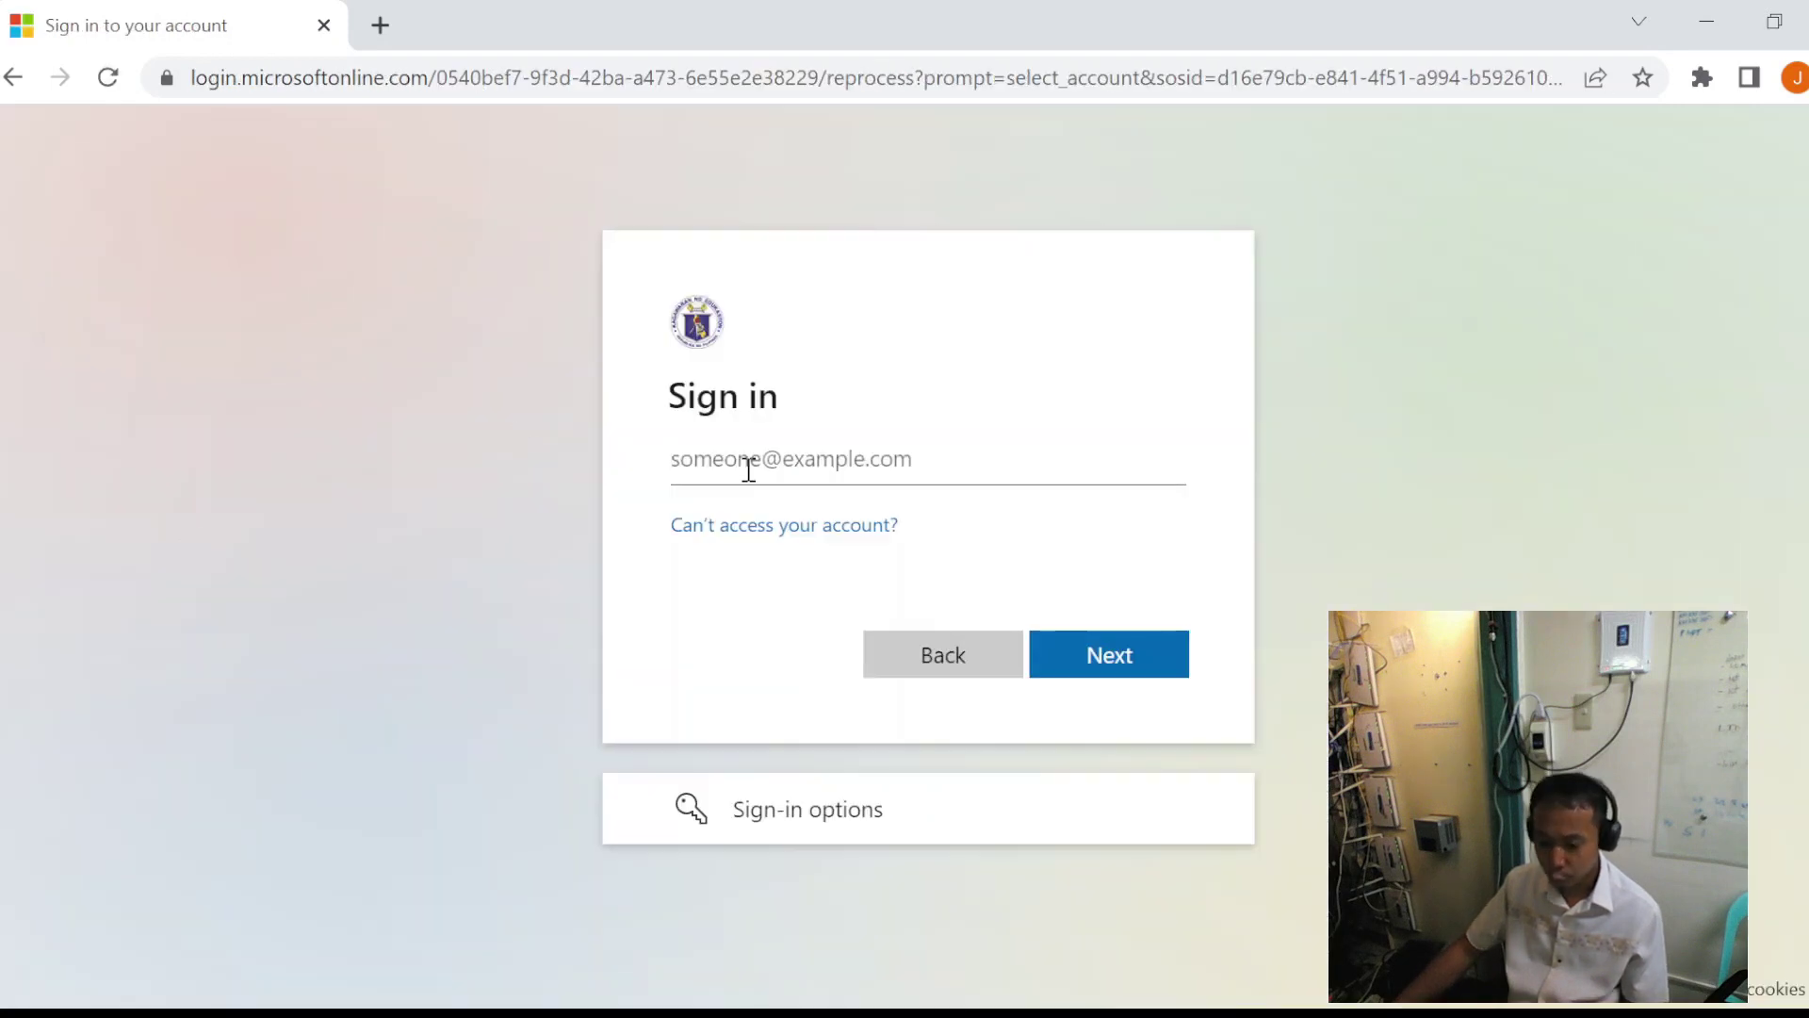
- Enter the learner's school e-mail and paste the temporary password
key(ctrl+v)
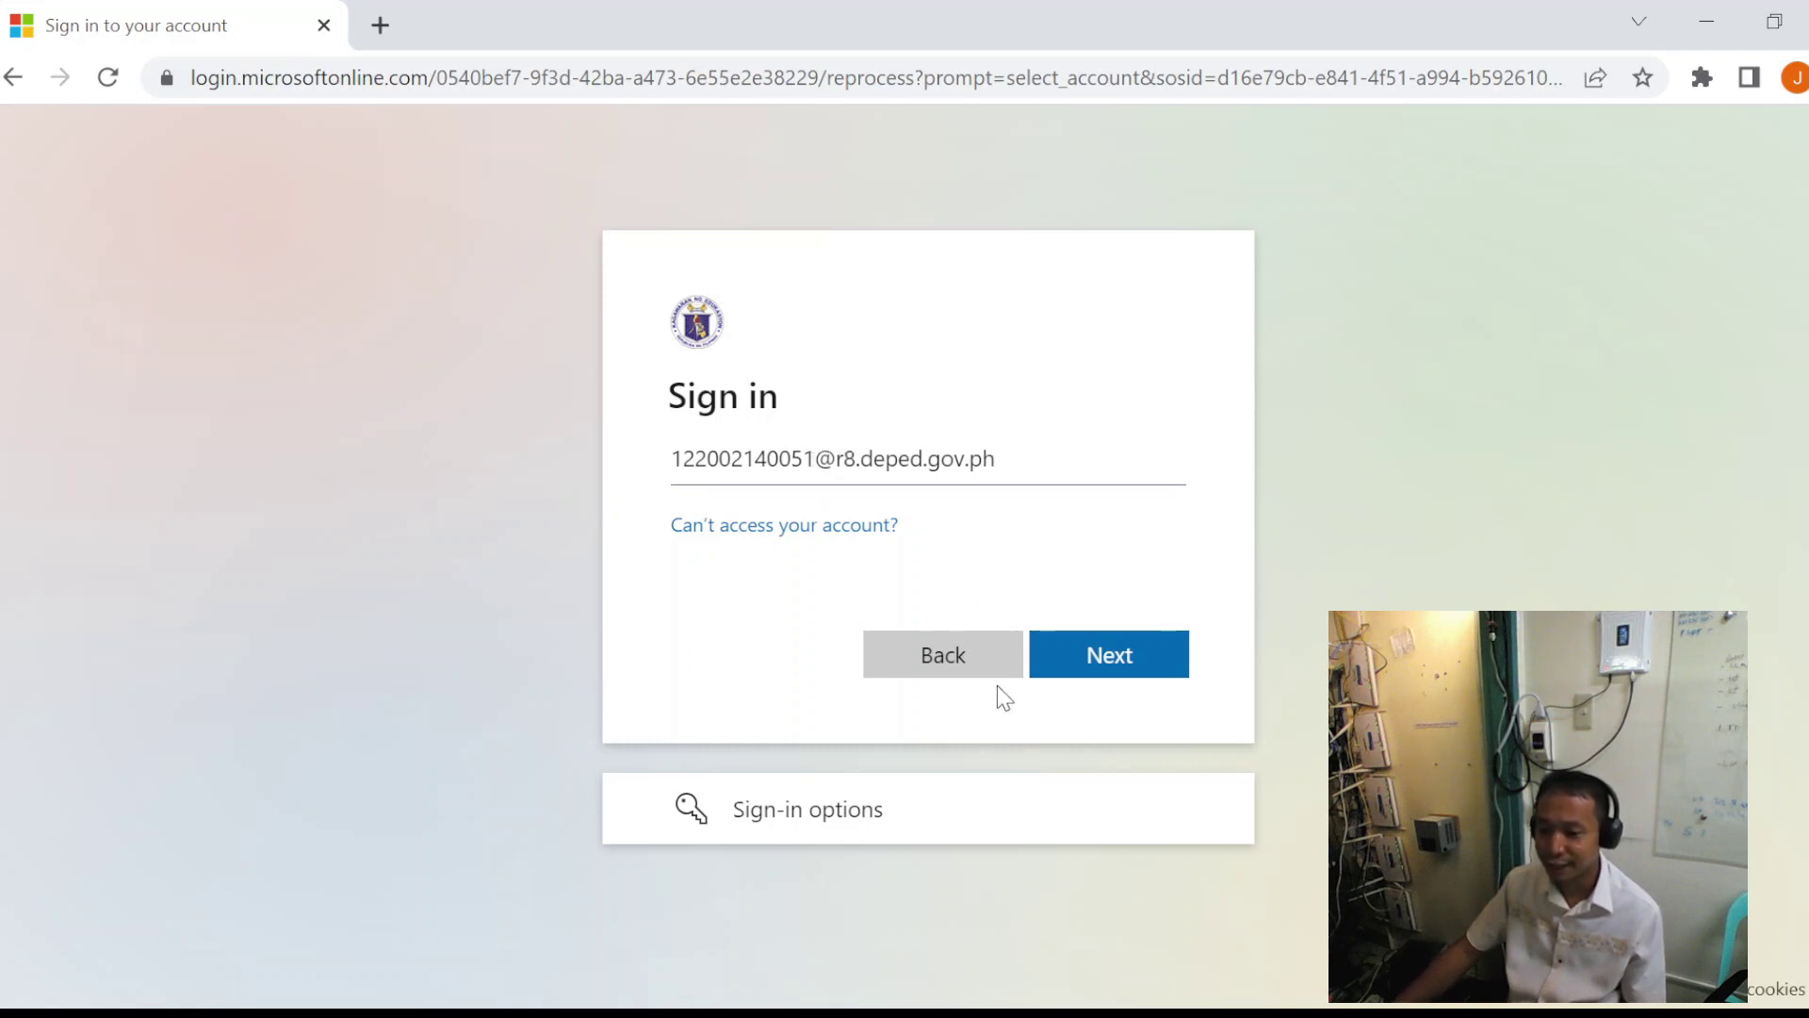
click(1151, 656)
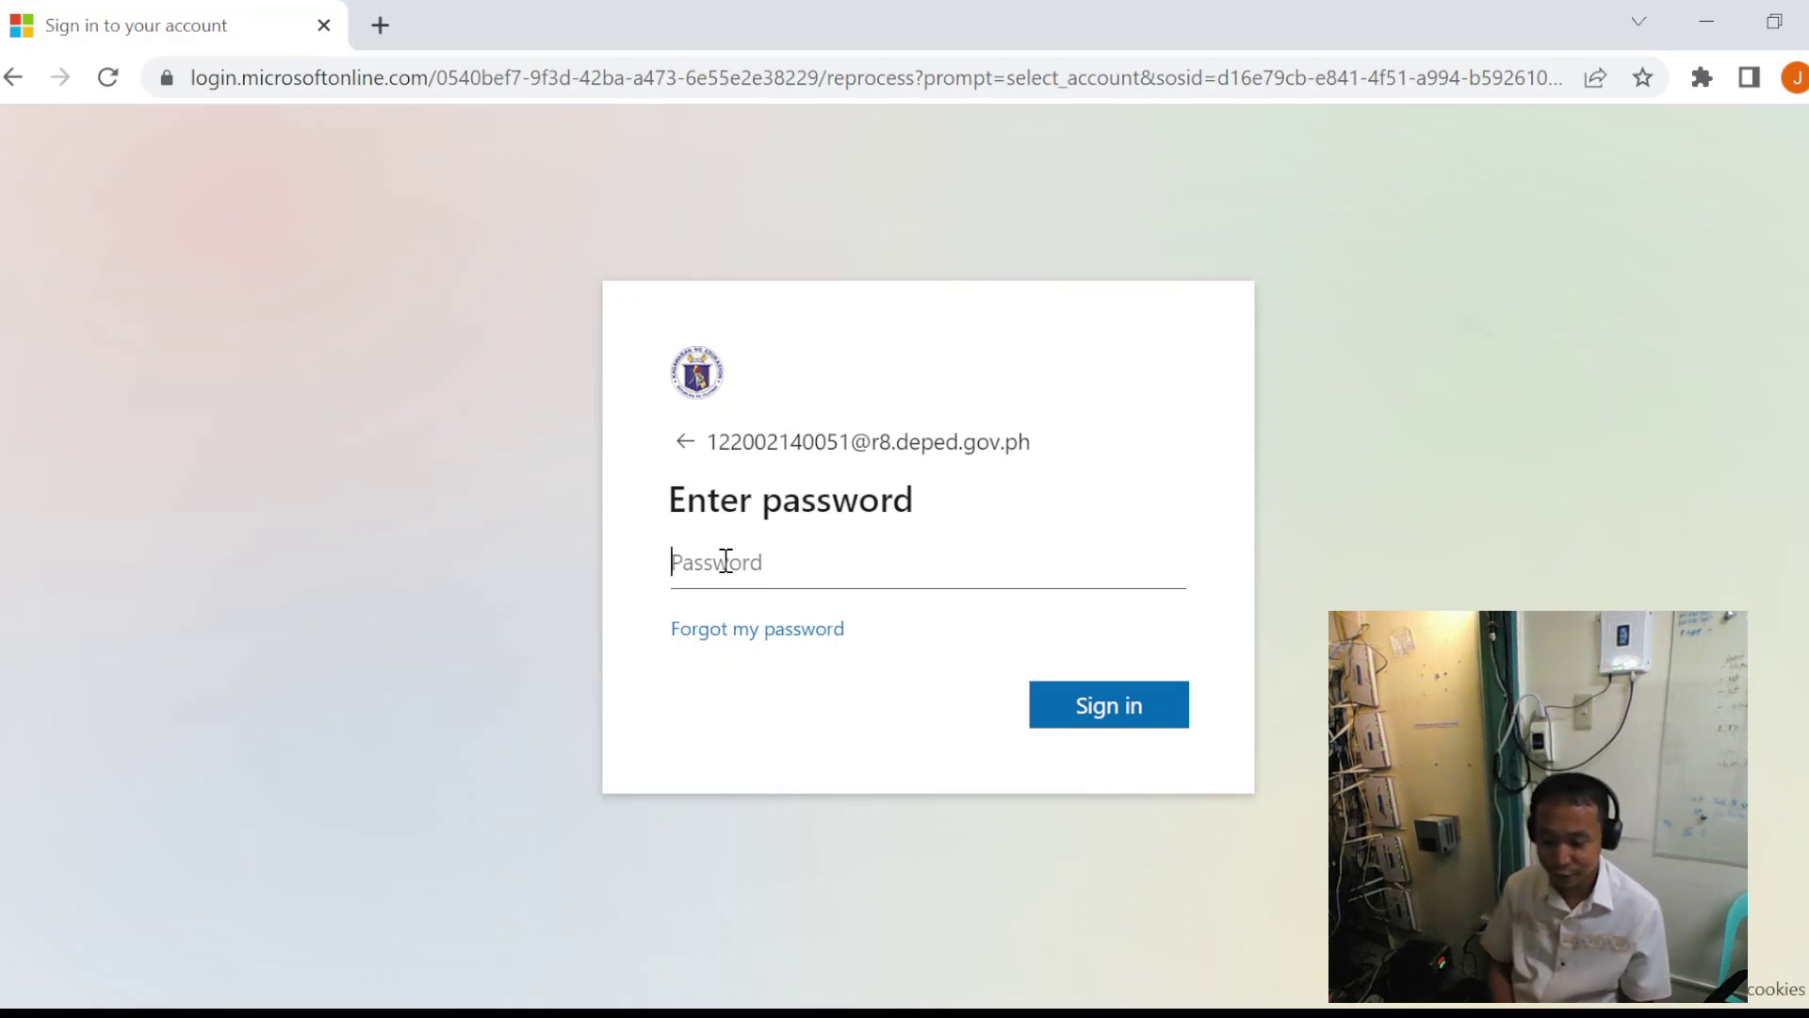
key(ctrl+v)
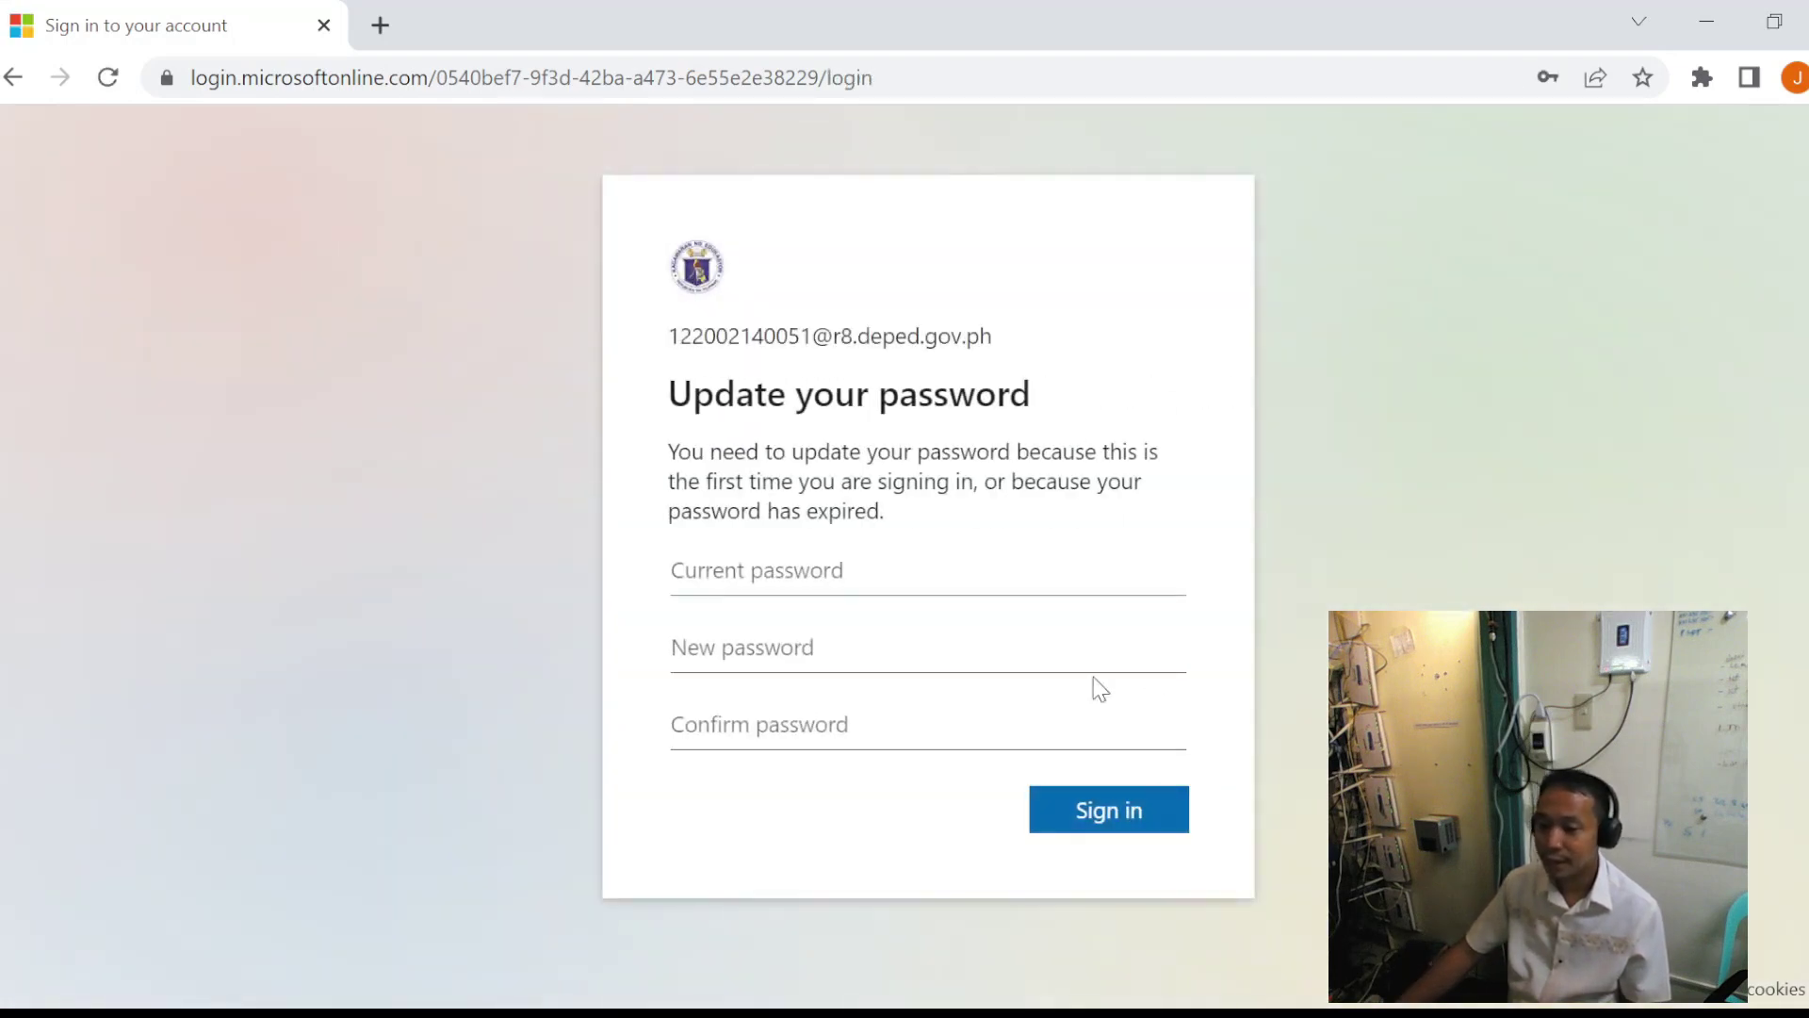
- Replace the temporary password with a new, confirmed password and sign in
key(ctrl+v)
click(718, 647)
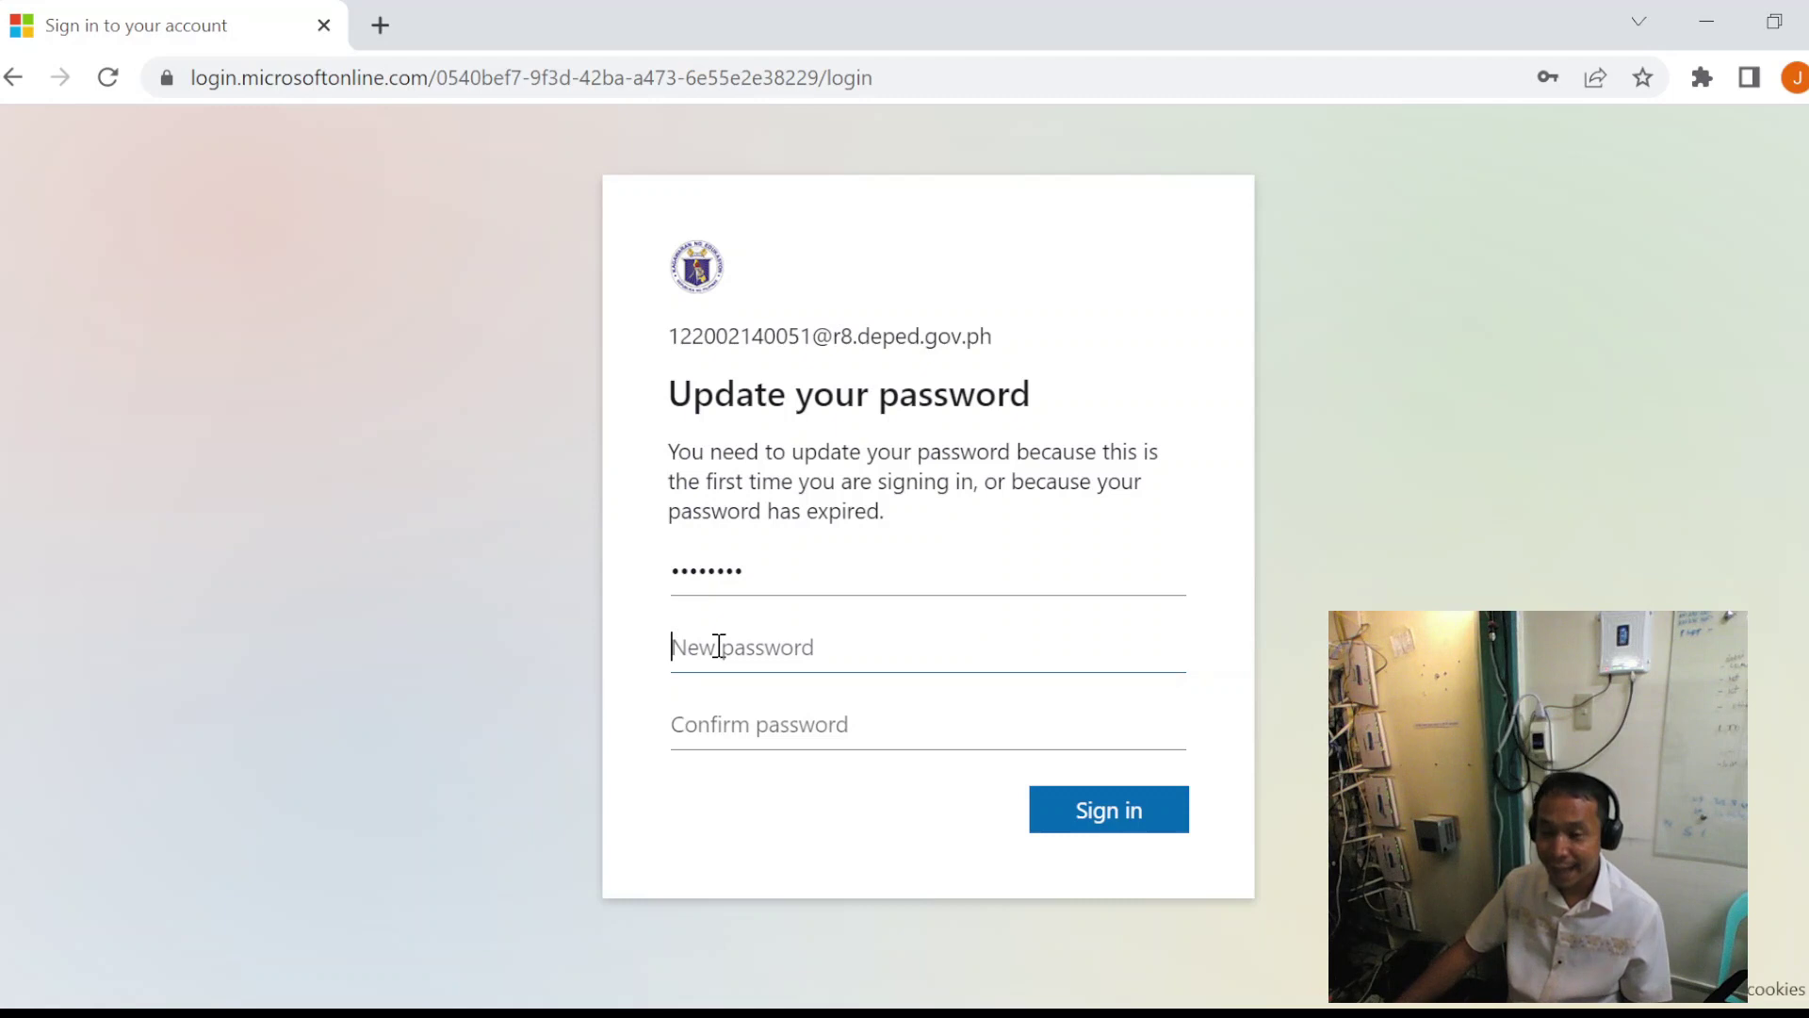
key(ctrl+v)
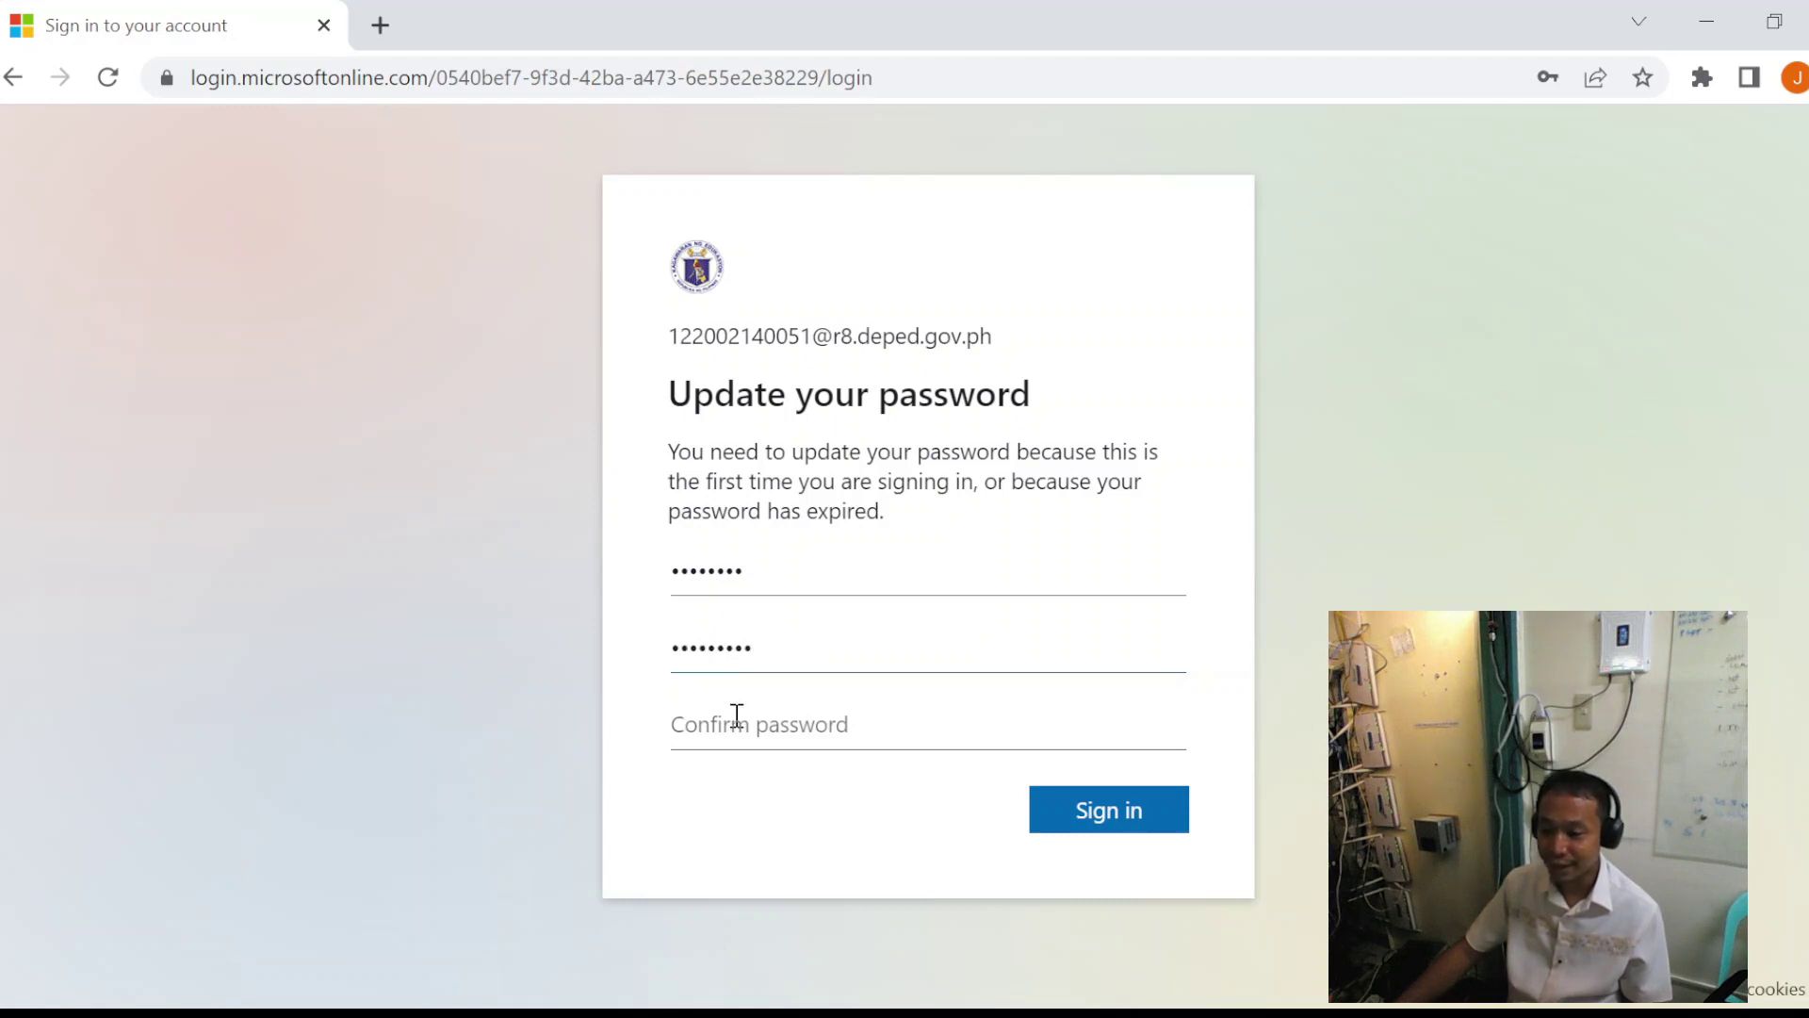
click(735, 713)
key(ctrl+v)
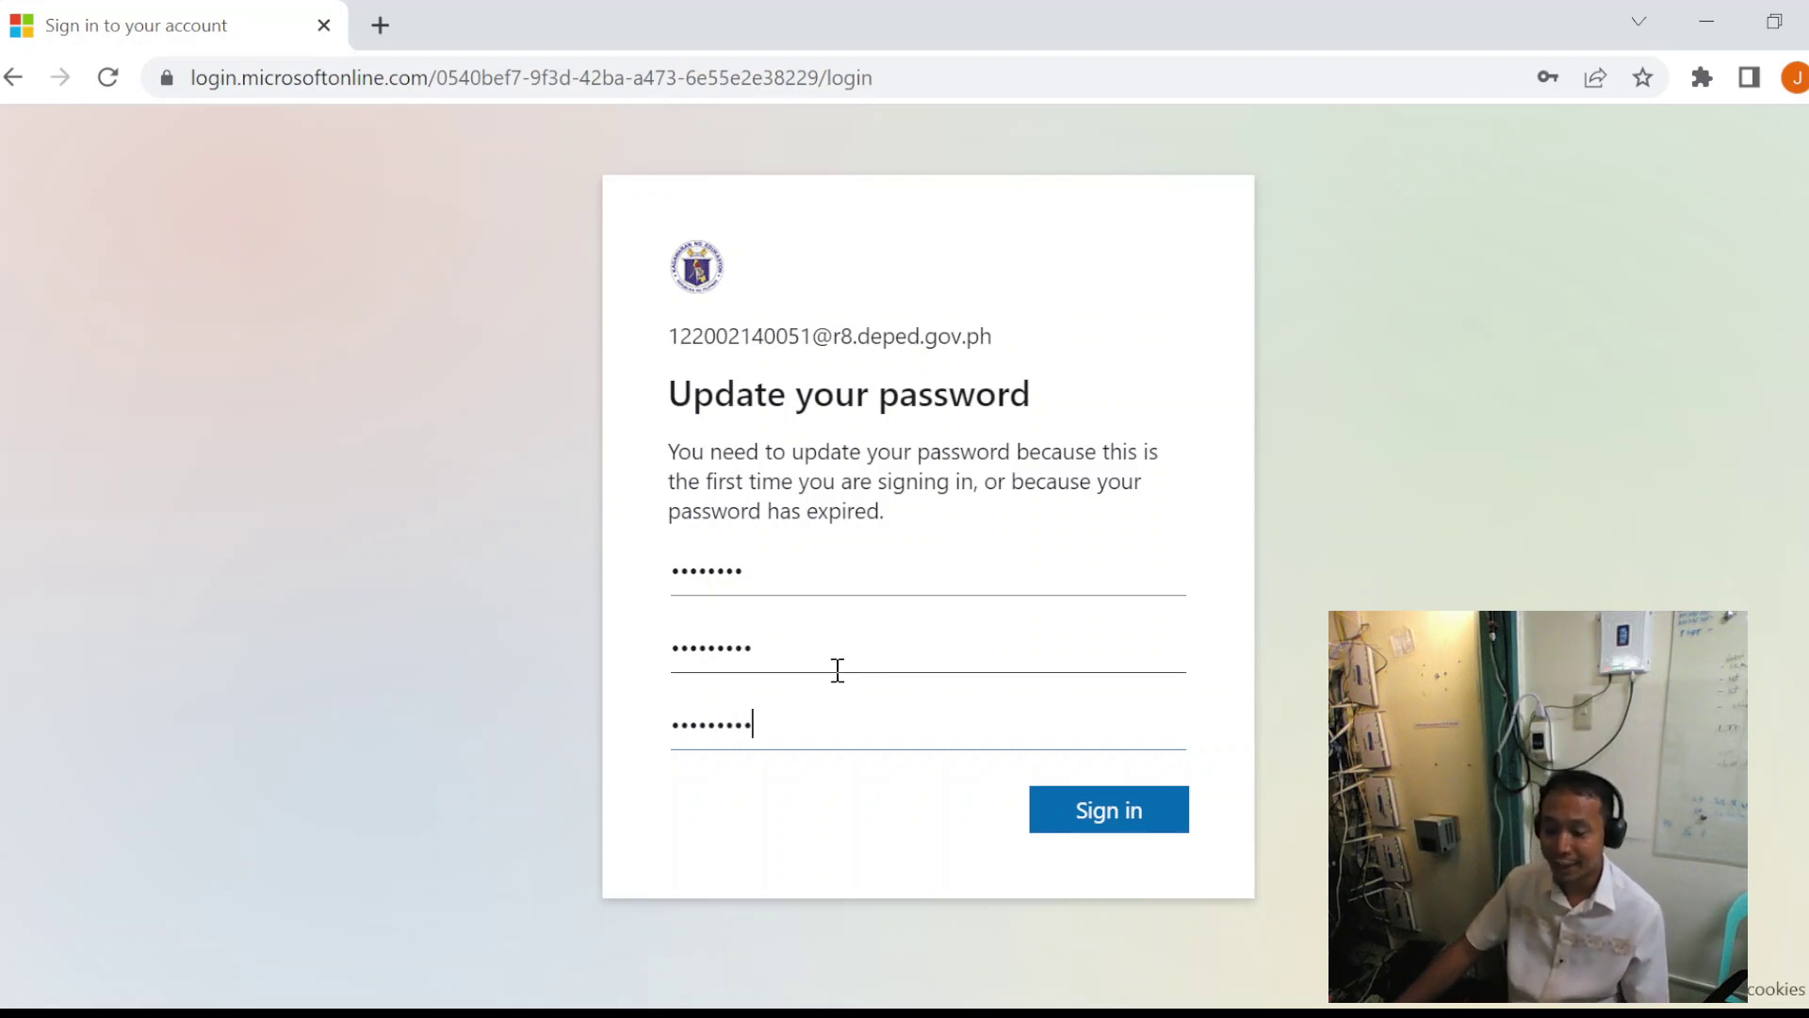
click(1149, 816)
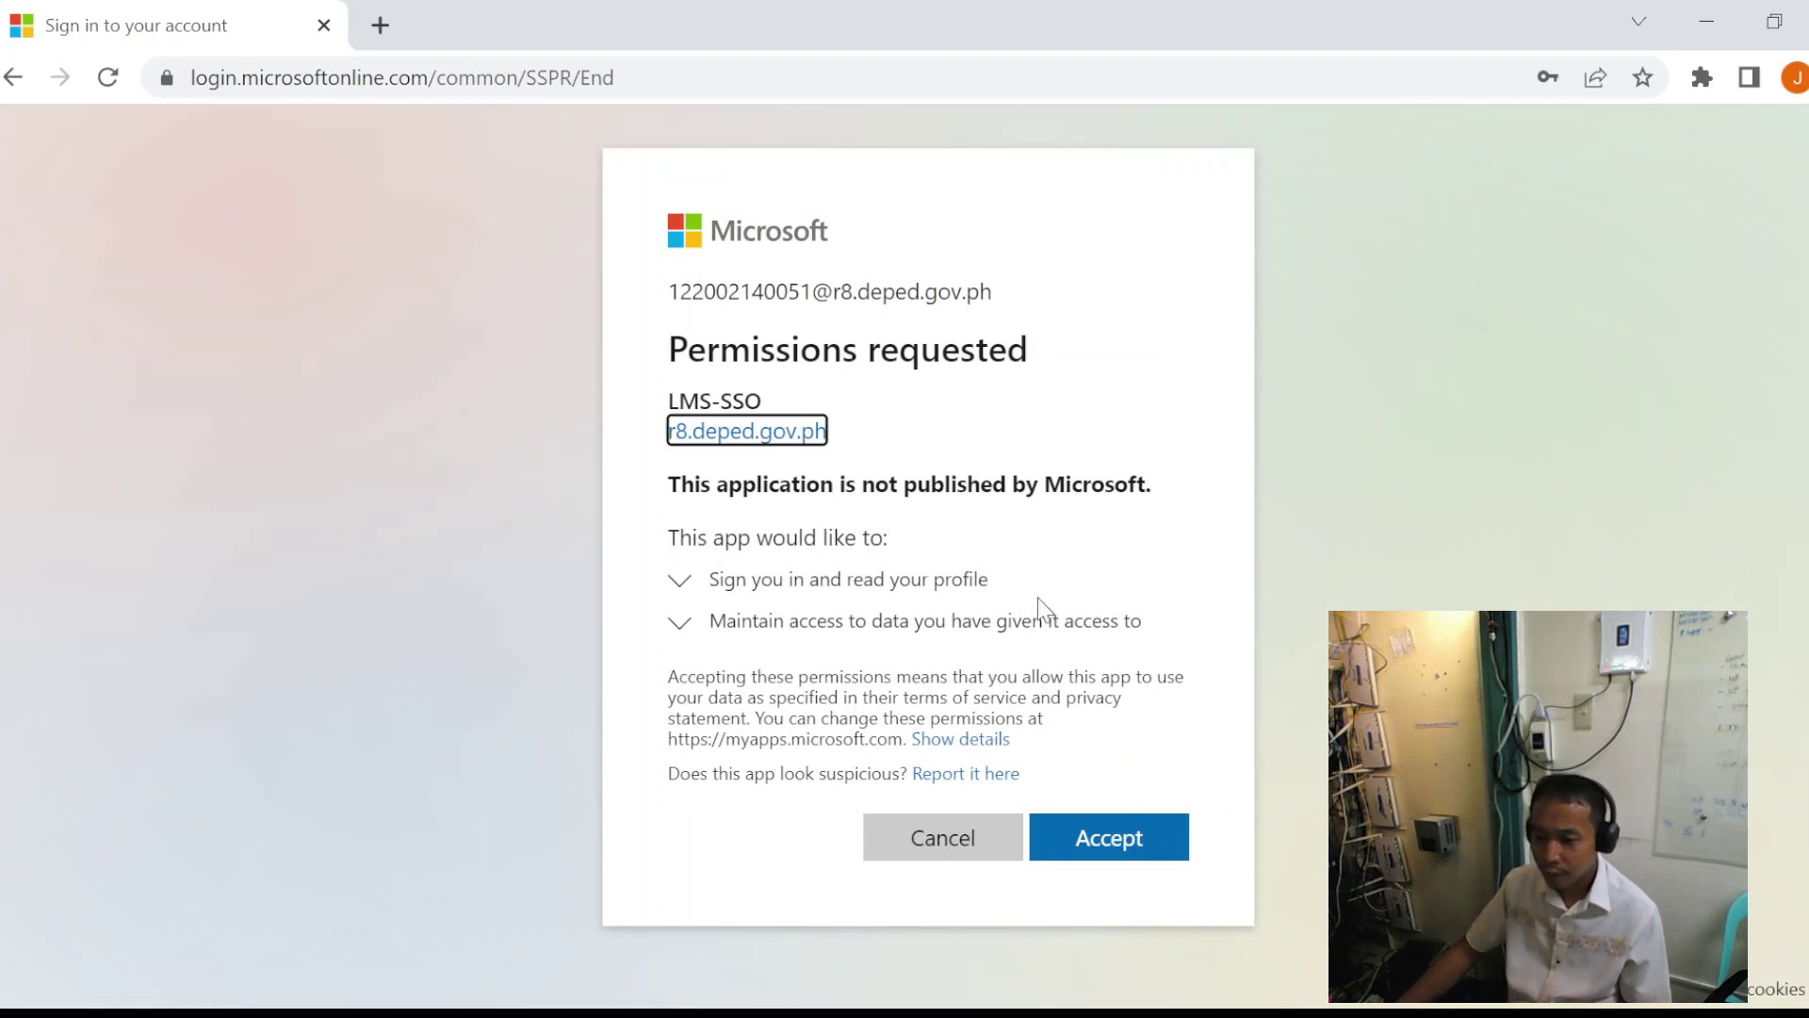
- Accept the LMS-SSO app's requested permissions
click(1136, 851)
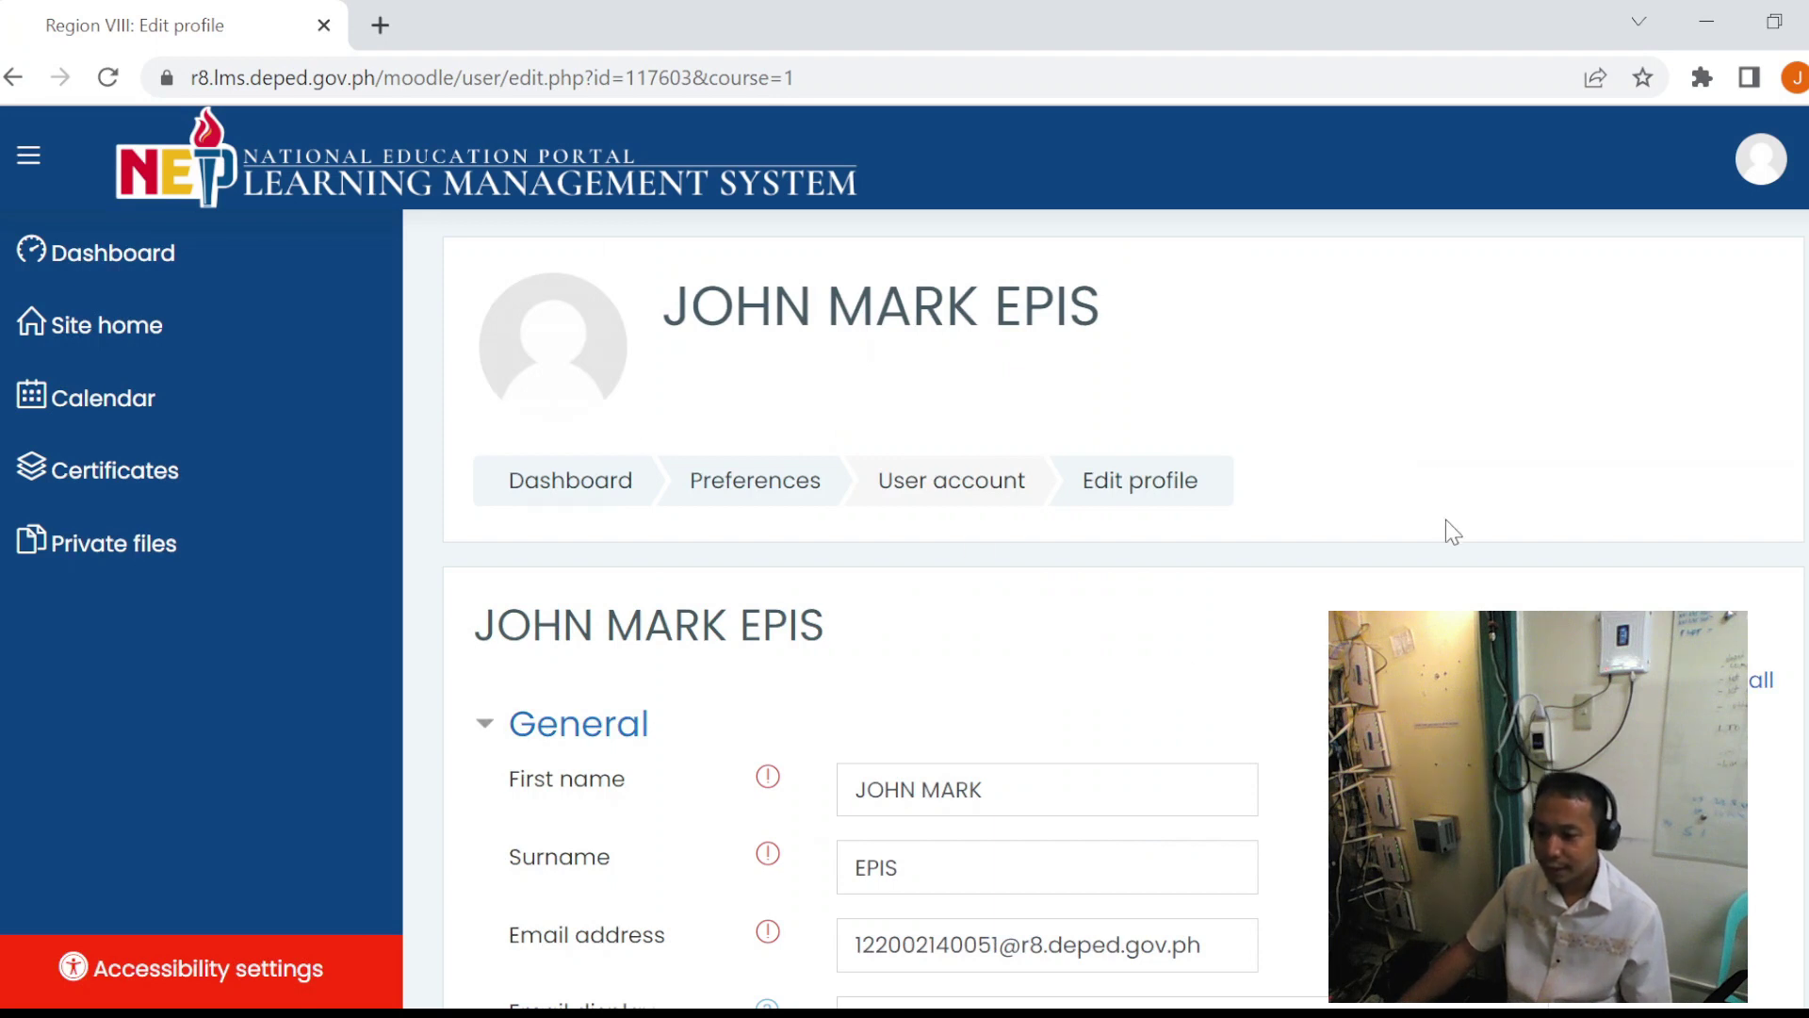
- In the Demographics section, set the Schools Division Office to Southern Leyte
scroll(1456, 525, down, 5)
scroll(1470, 528, up, 5)
scroll(1468, 528, down, 7)
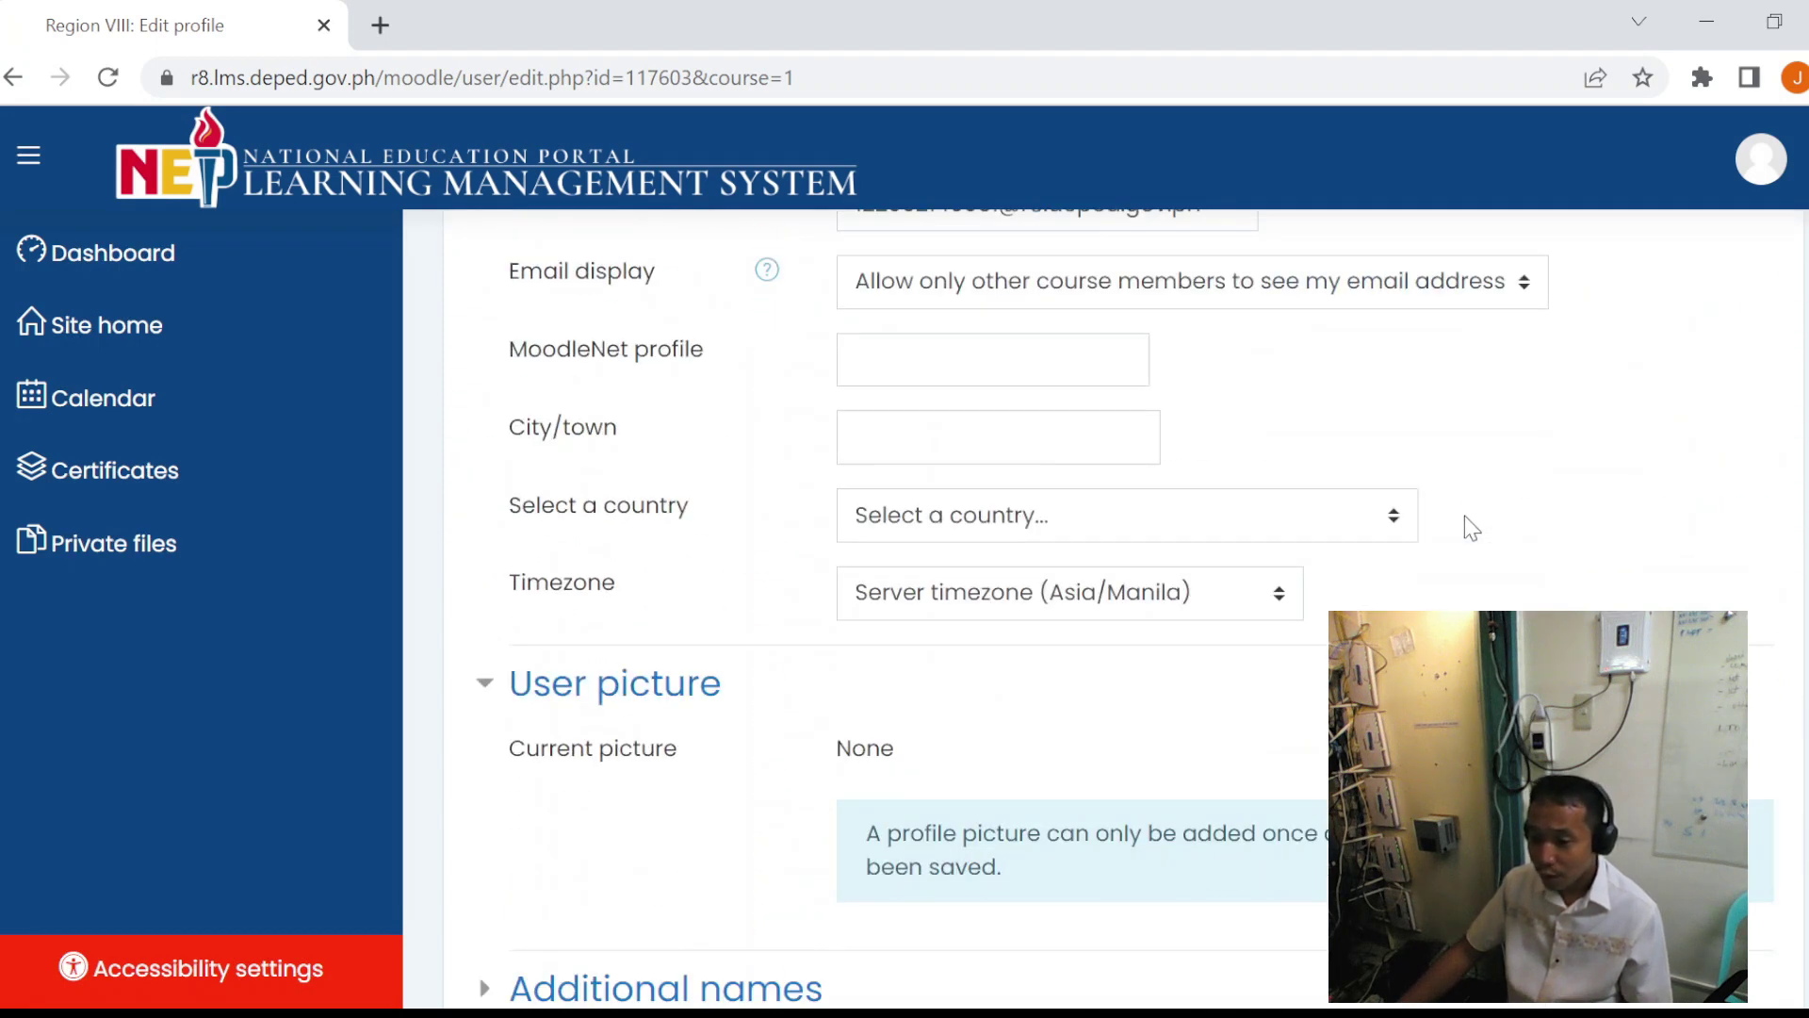
scroll(1468, 530, down, 5)
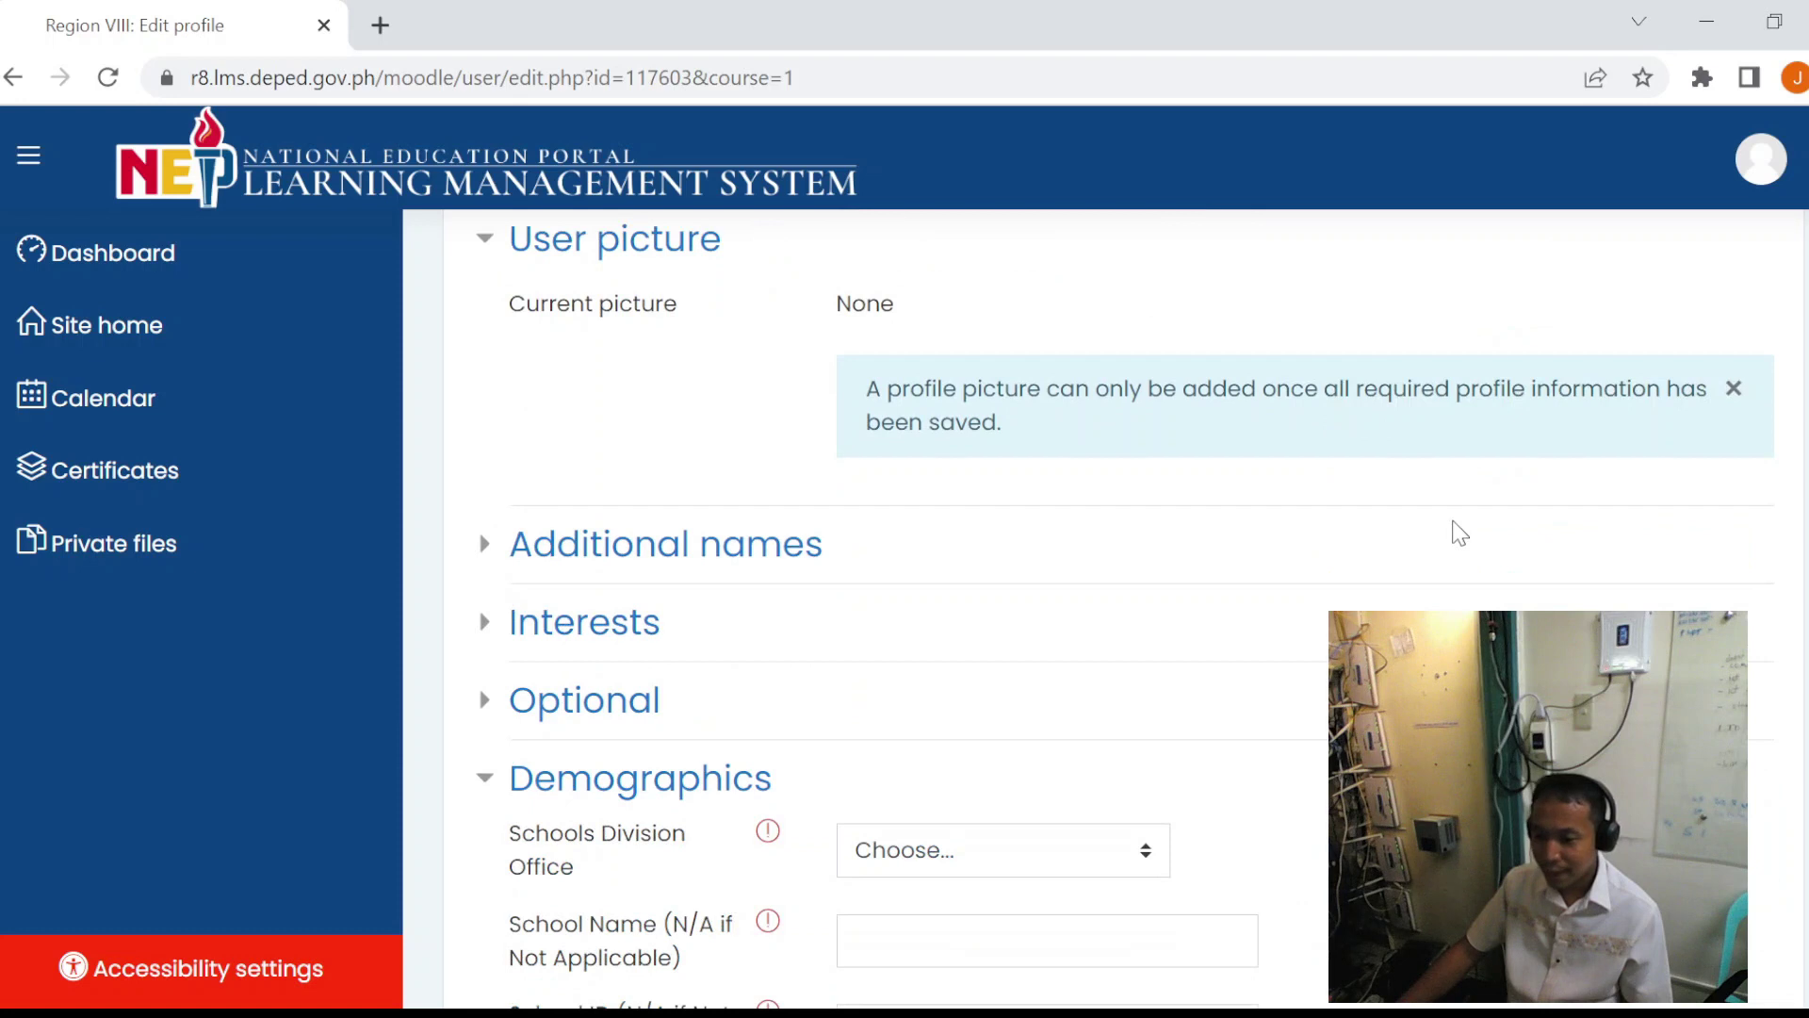
scroll(1456, 534, down, 5)
scroll(1395, 523, up, 1)
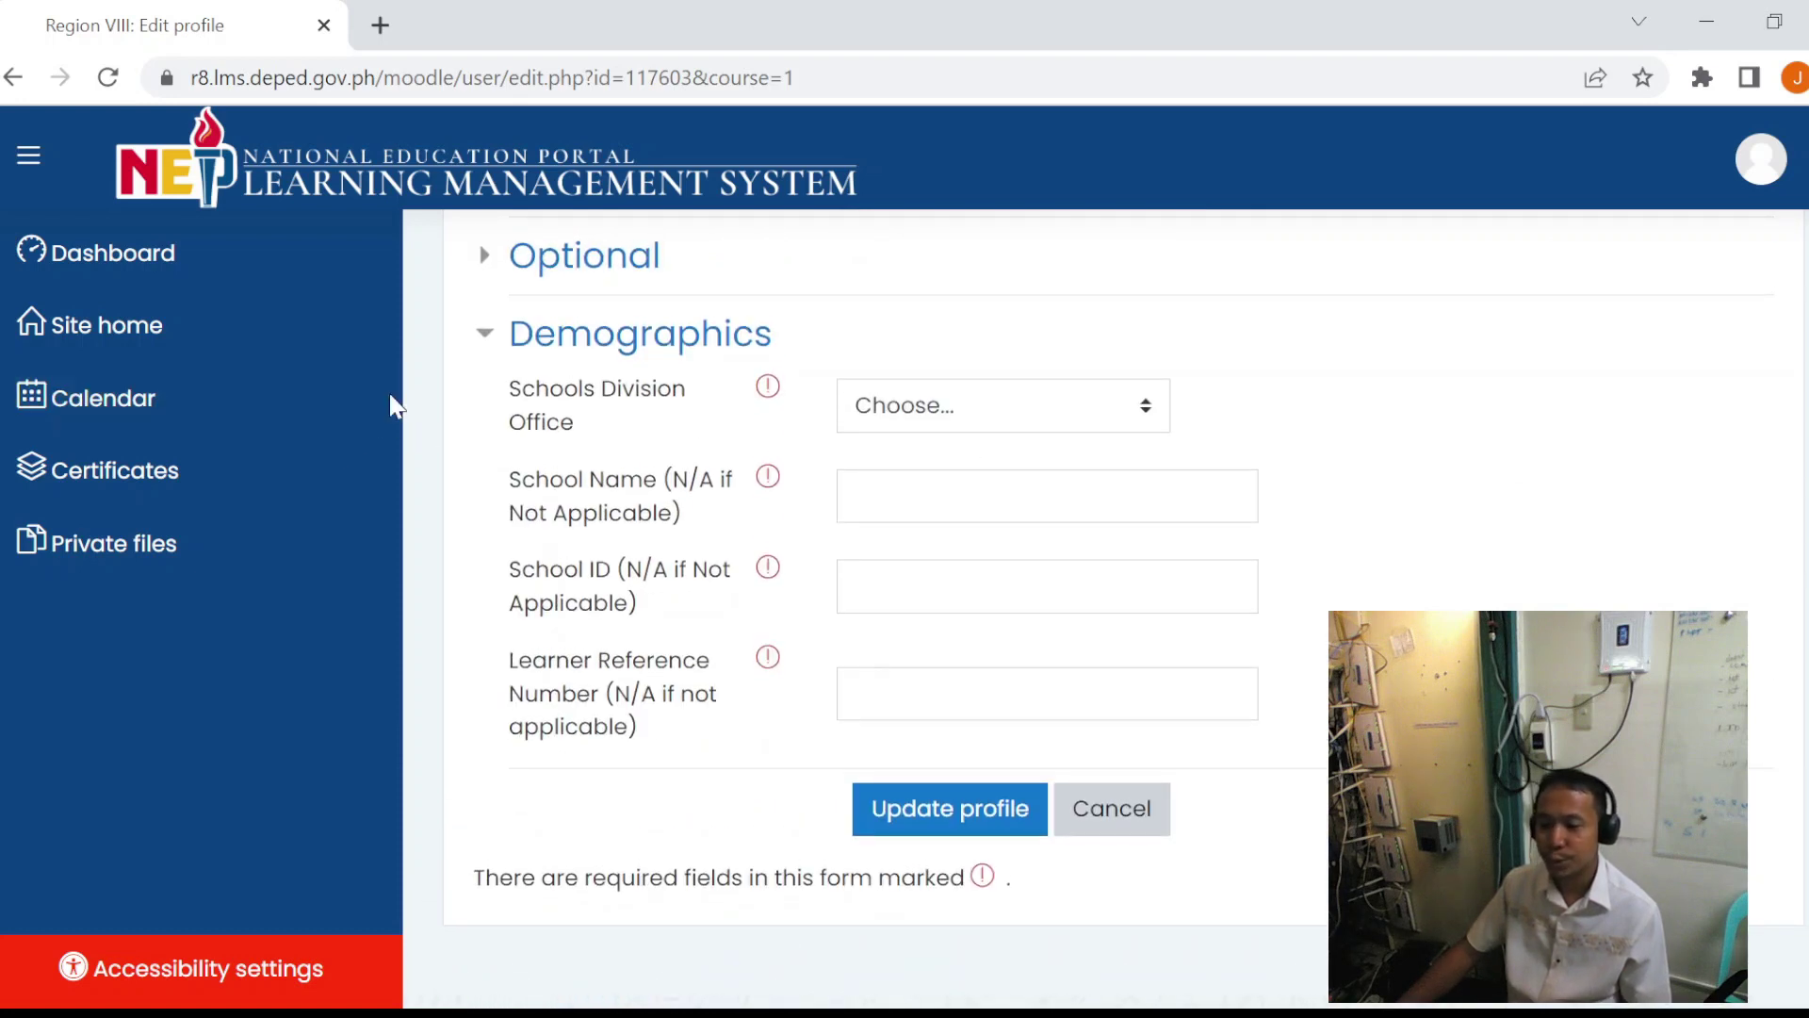
click(1017, 405)
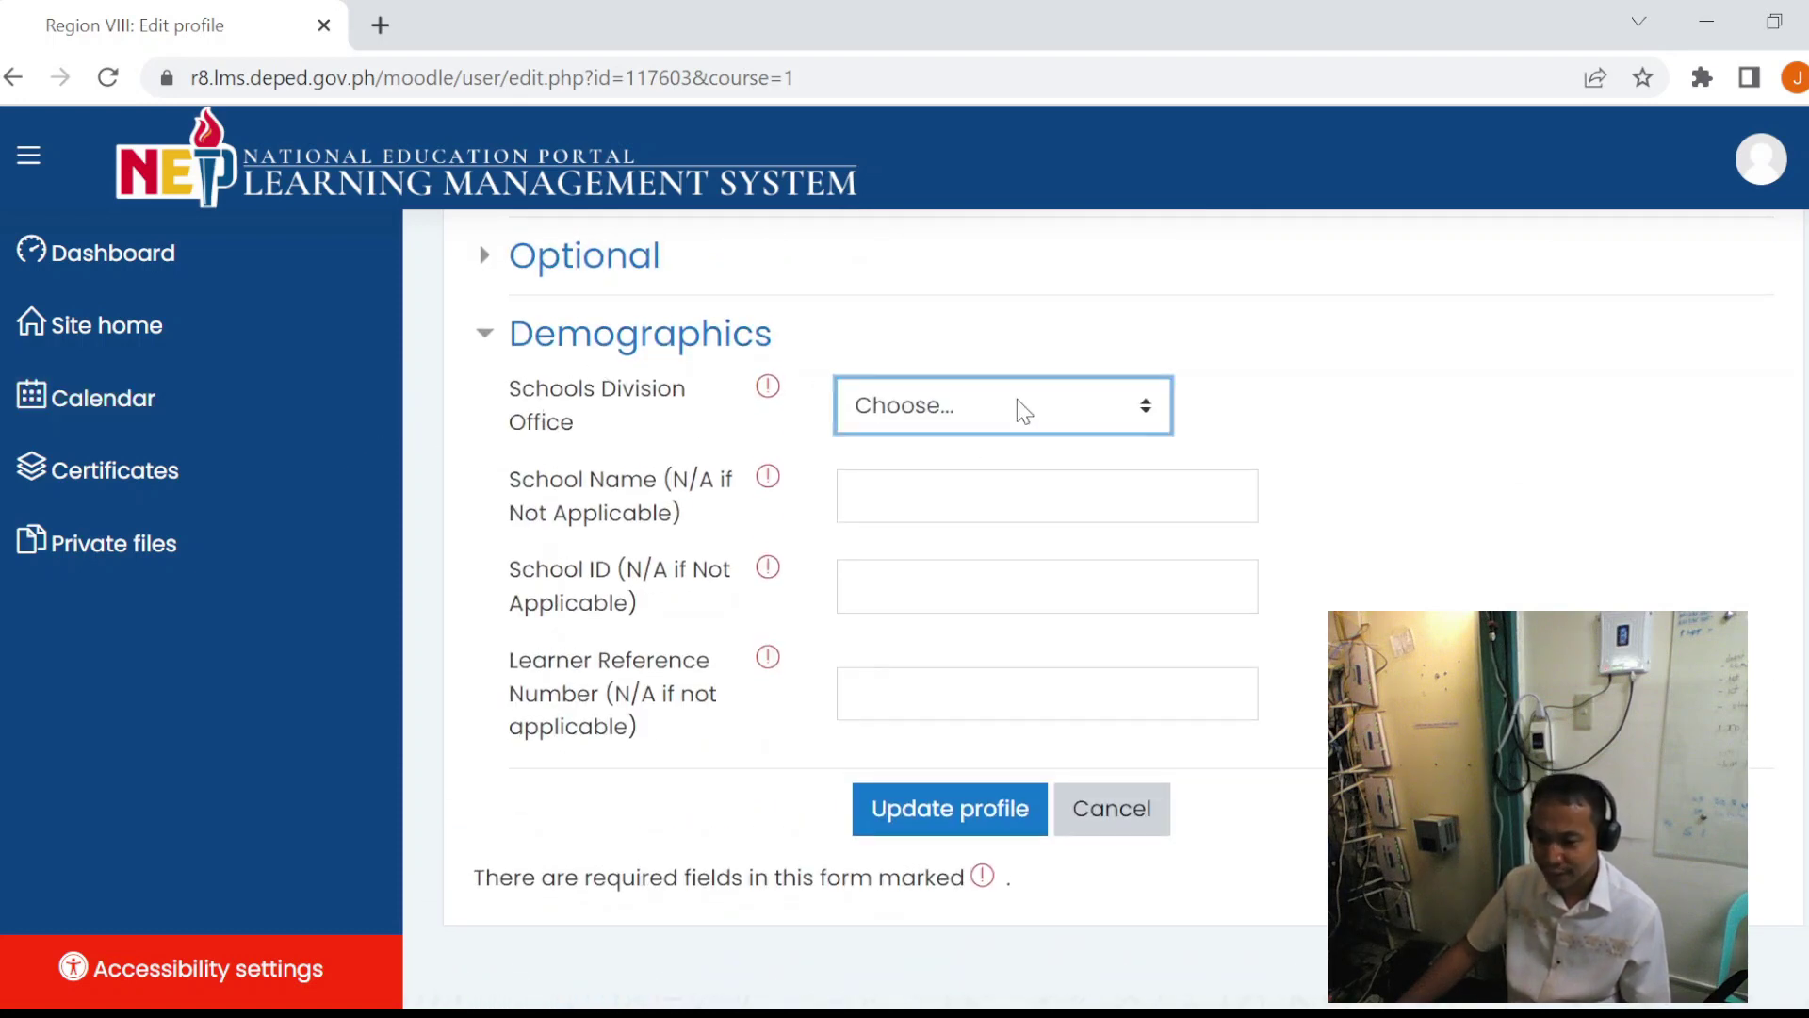
click(1024, 948)
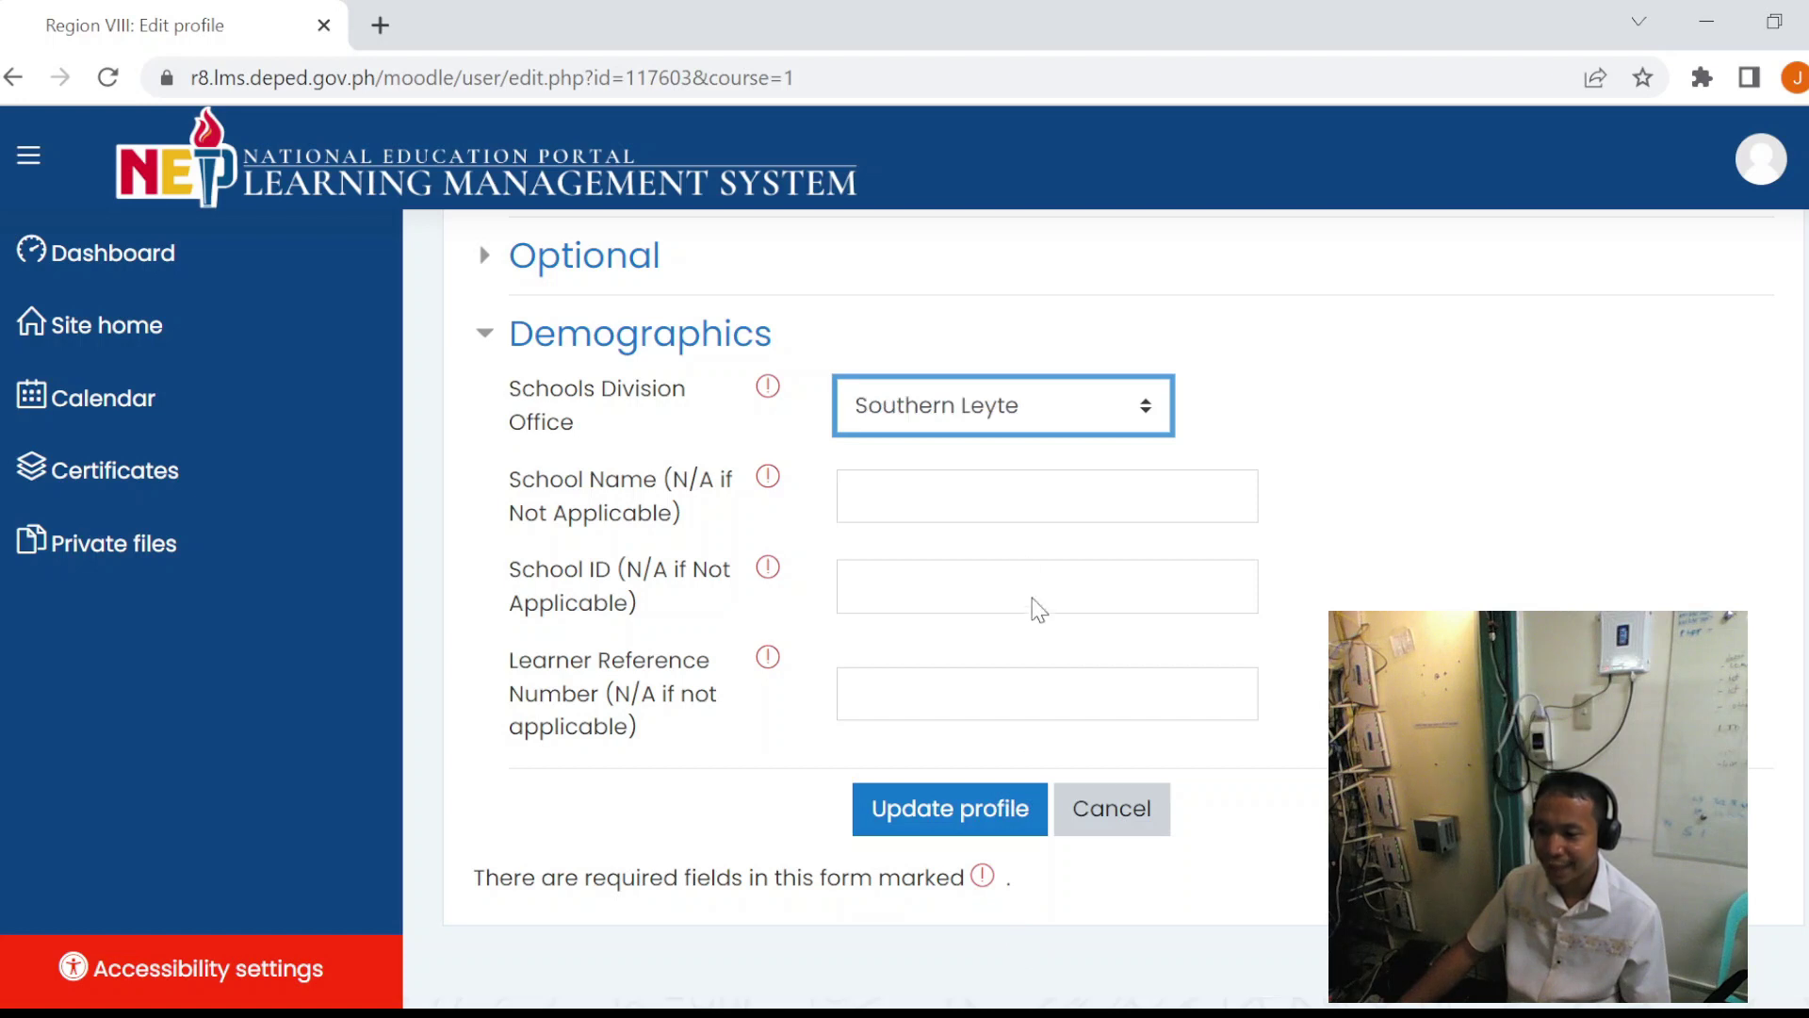
- Enter 'Sogod National High School' as the school name and 303487 as the School ID
click(943, 477)
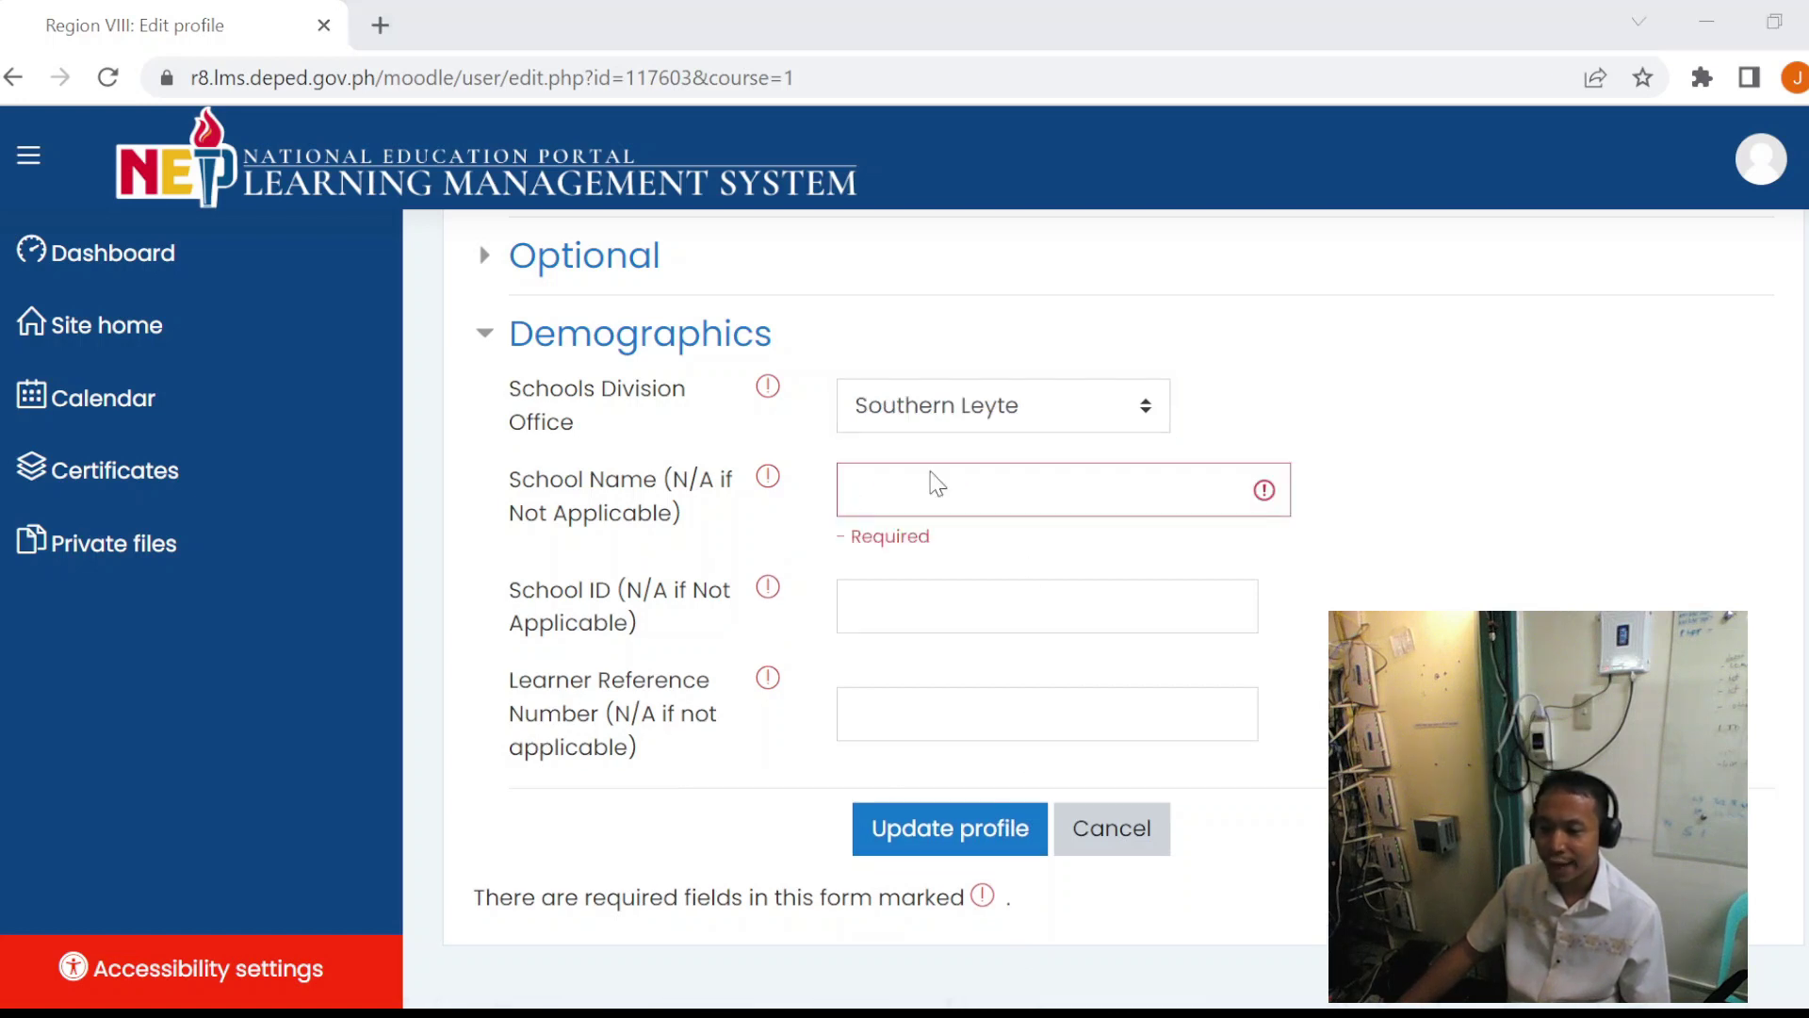
click(943, 499)
text(Sogod National H)
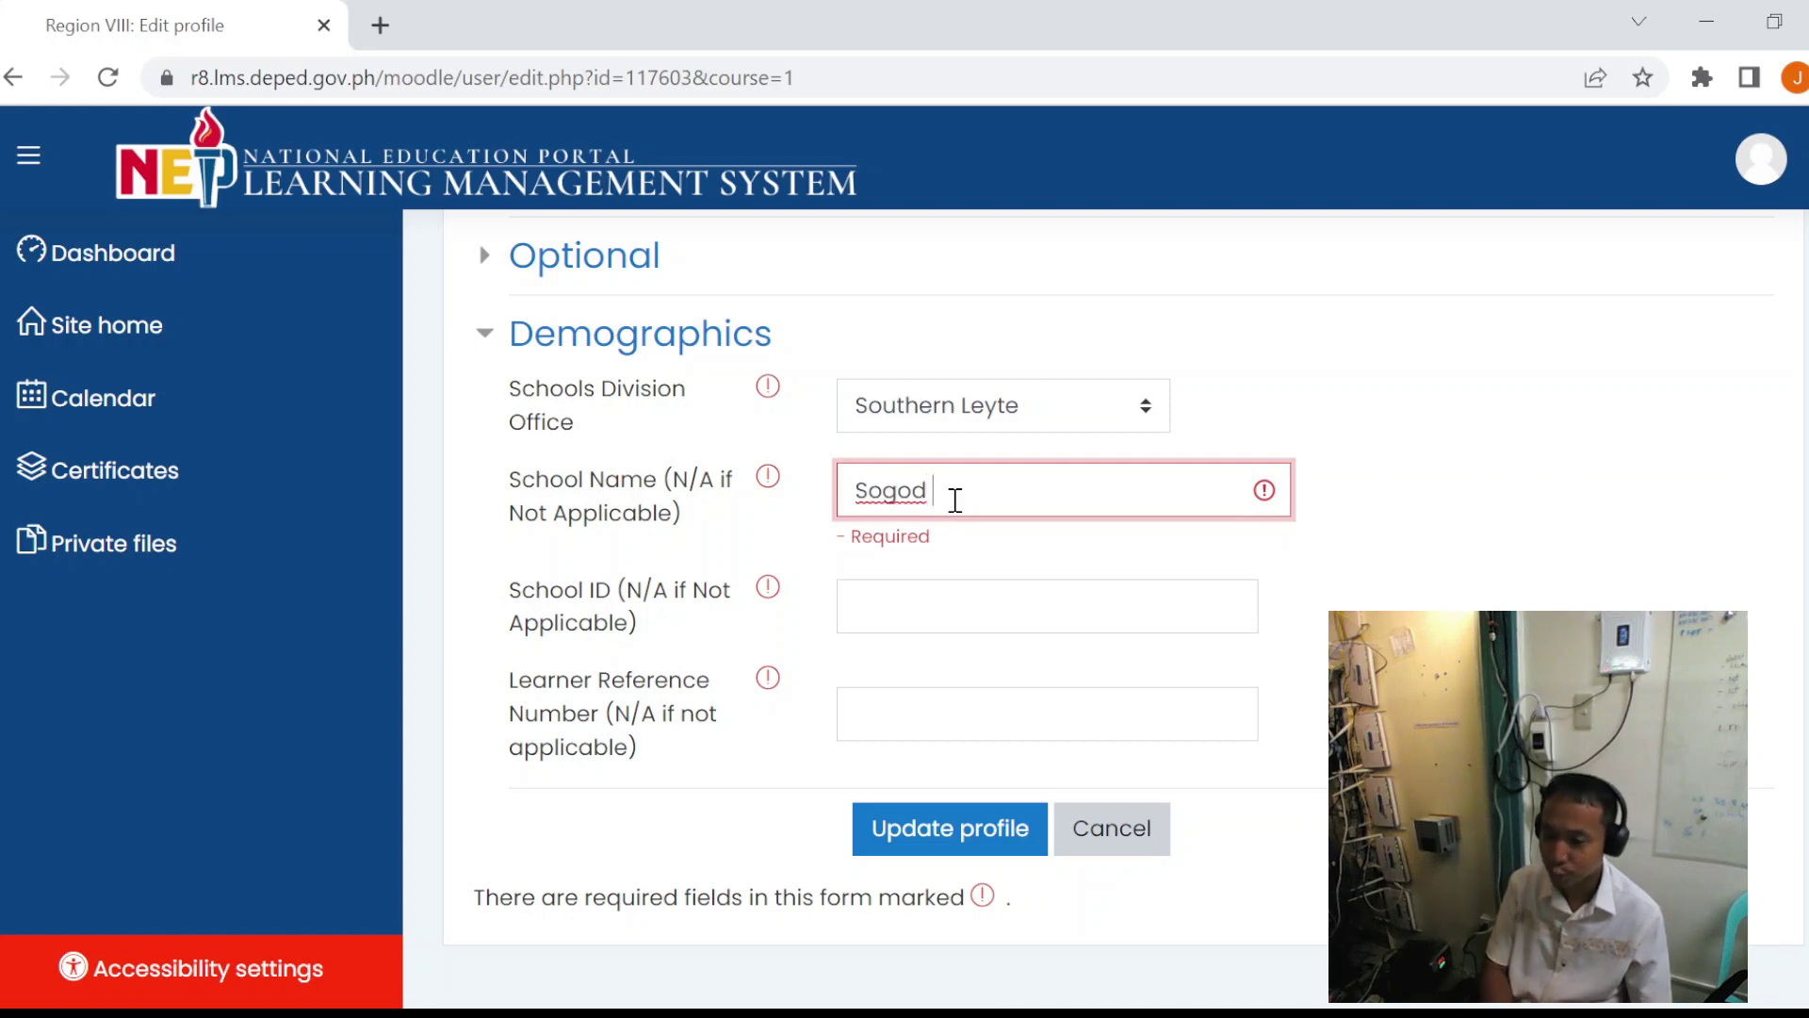
text(igh School)
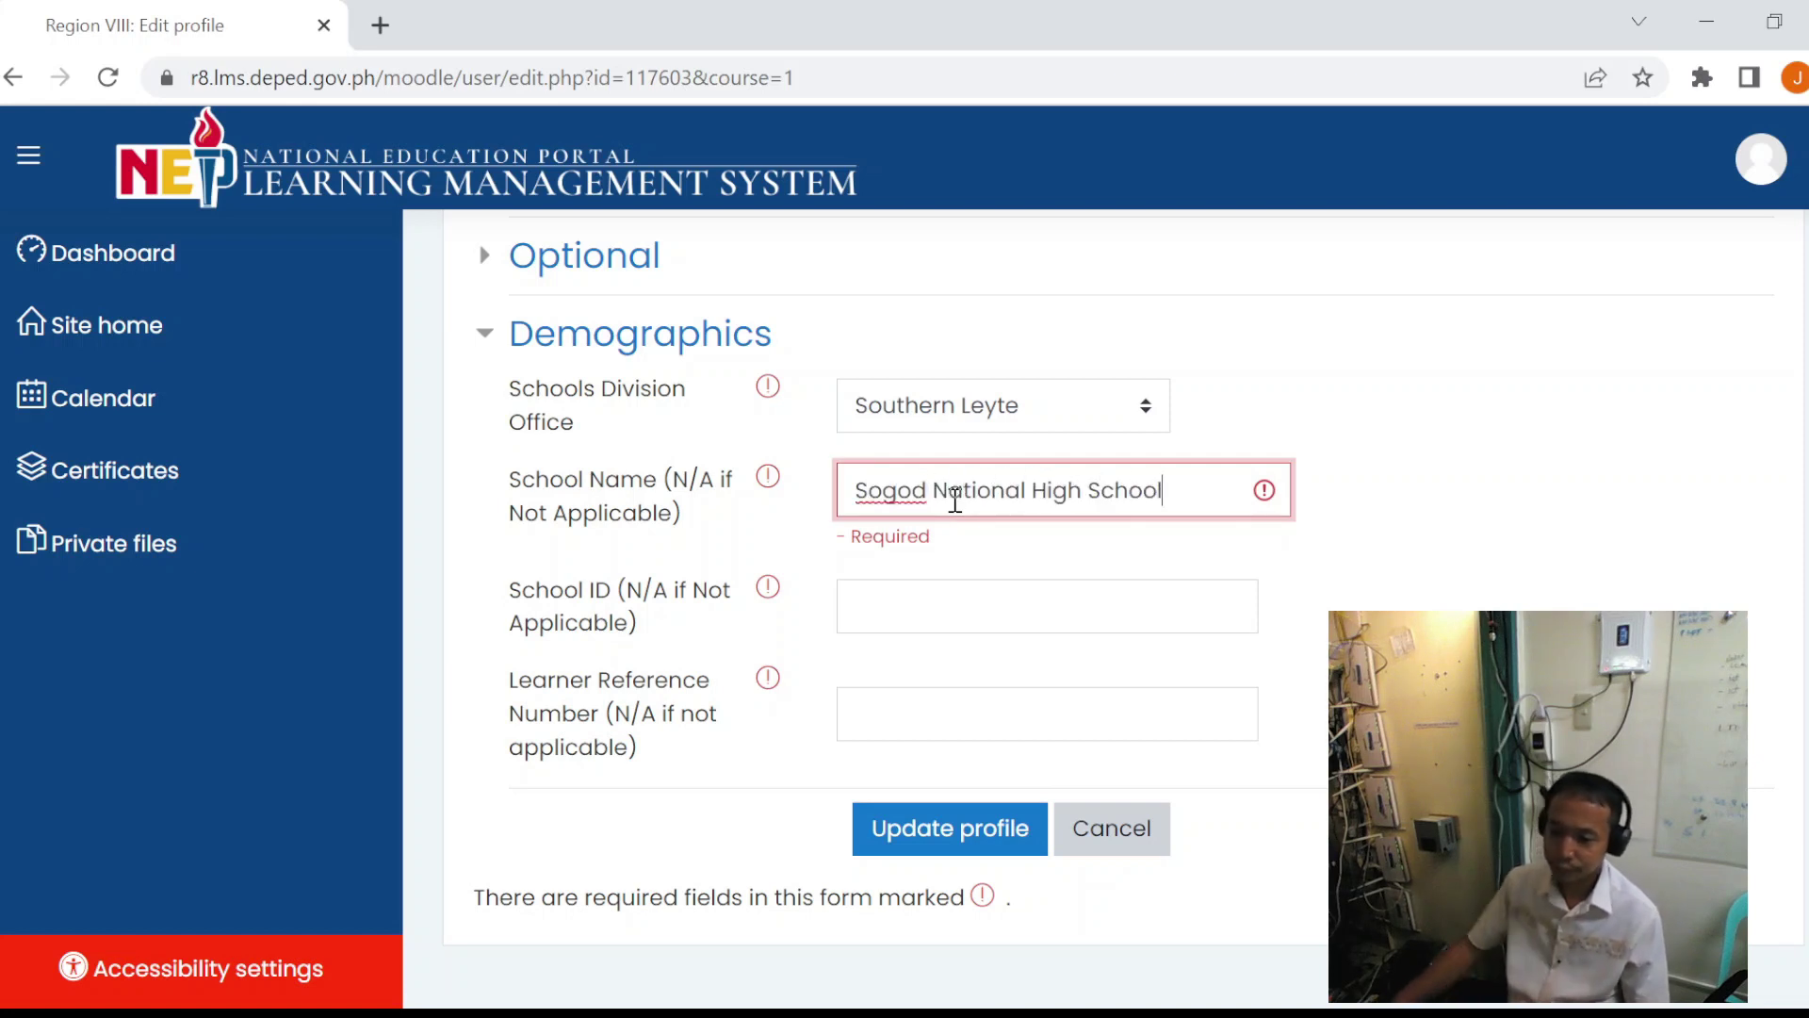
key(Tab)
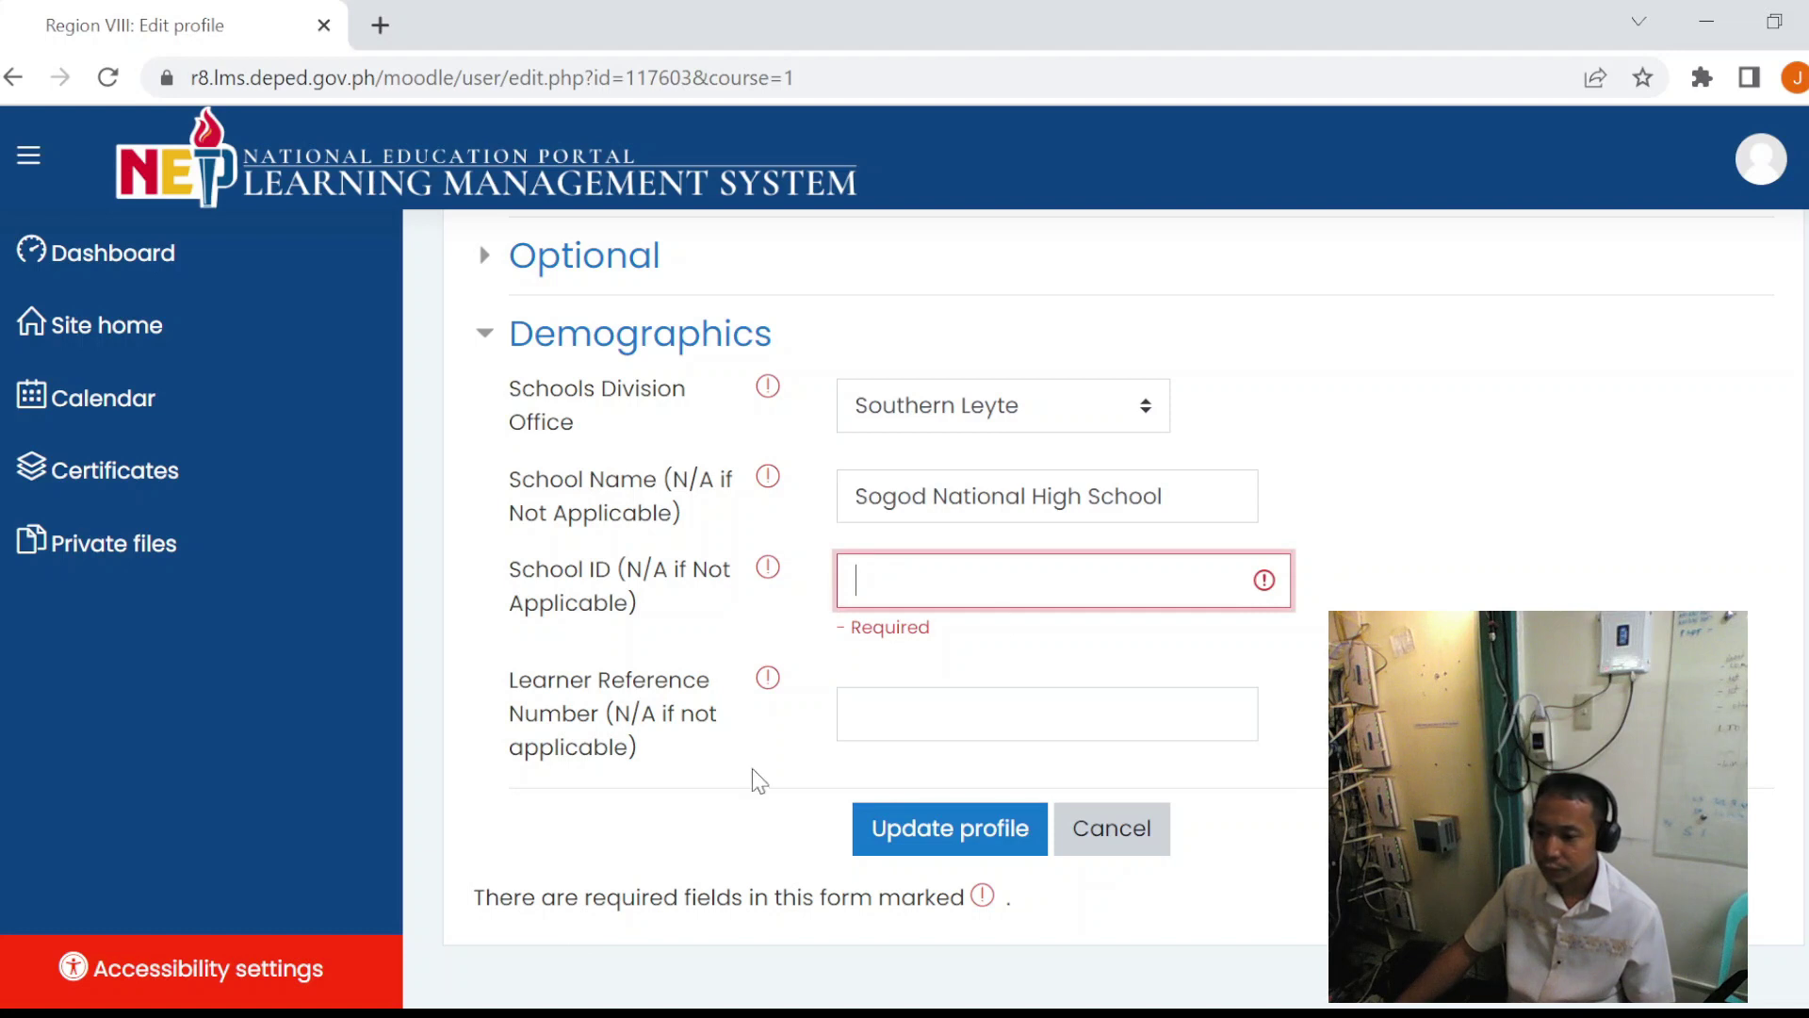
text(303487)
key(Tab)
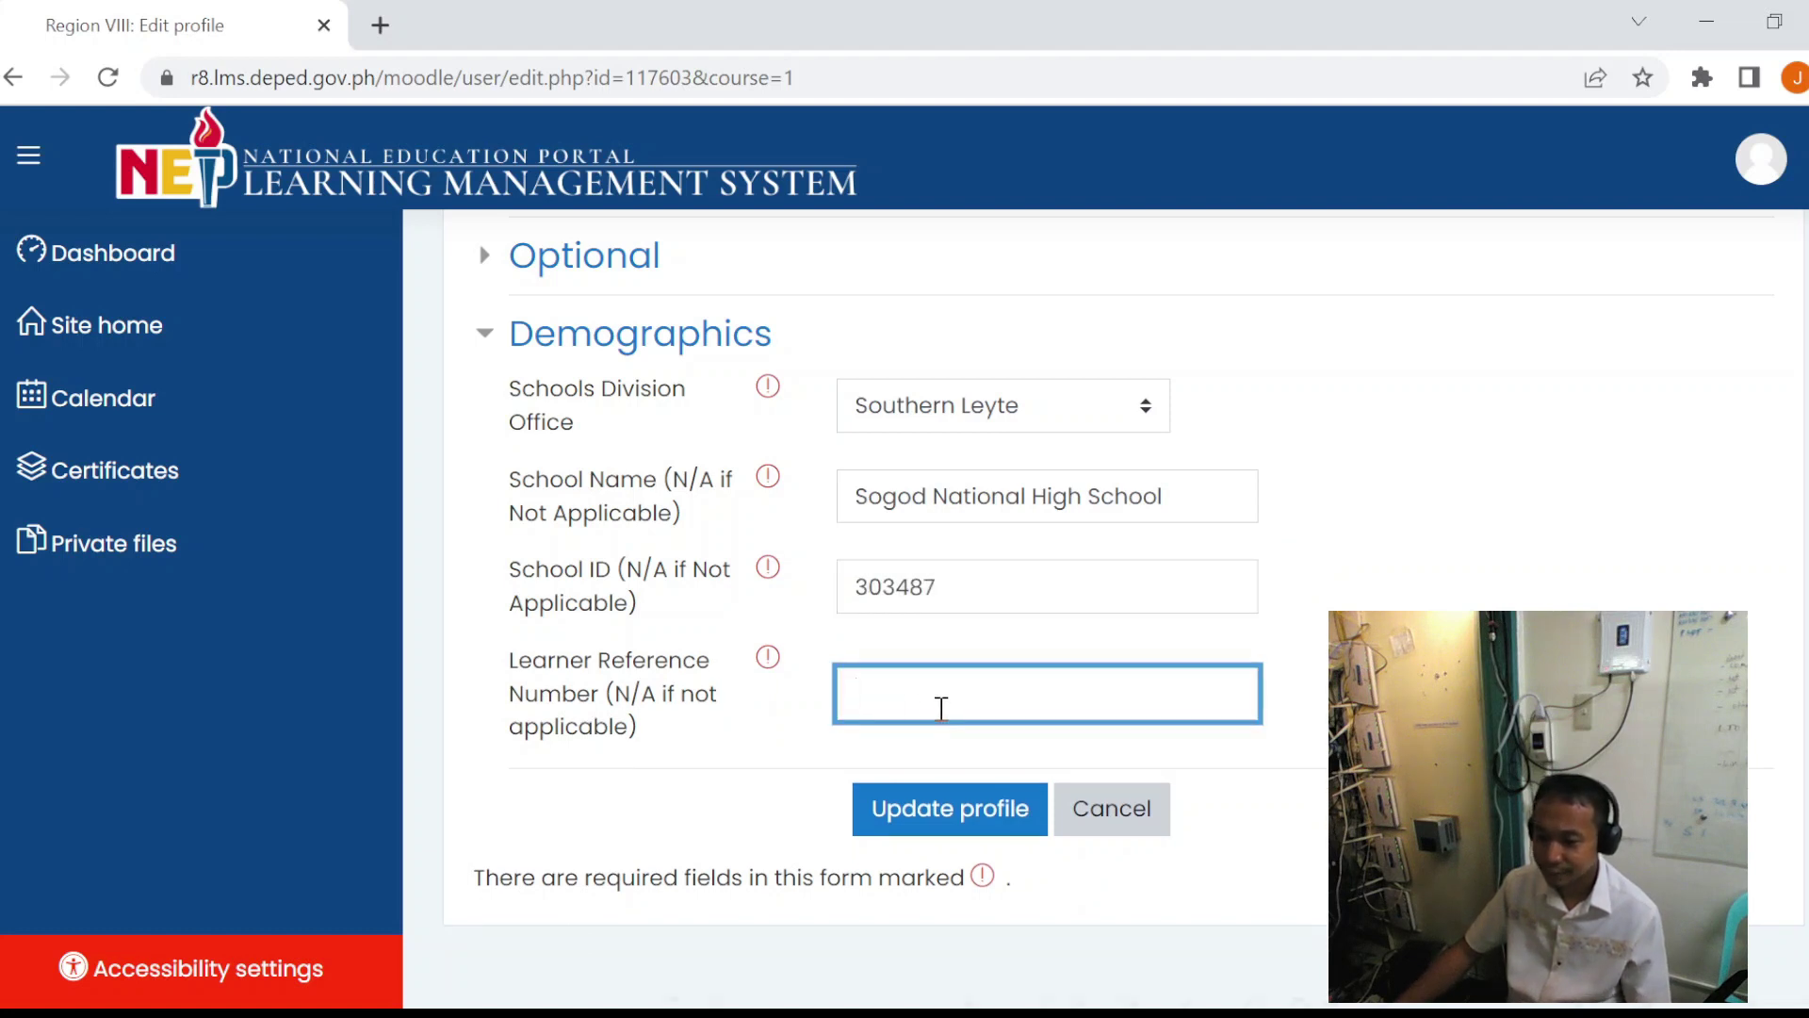
- Paste the learner's reference number from another window and save the updated profile
key(alt+Tab)
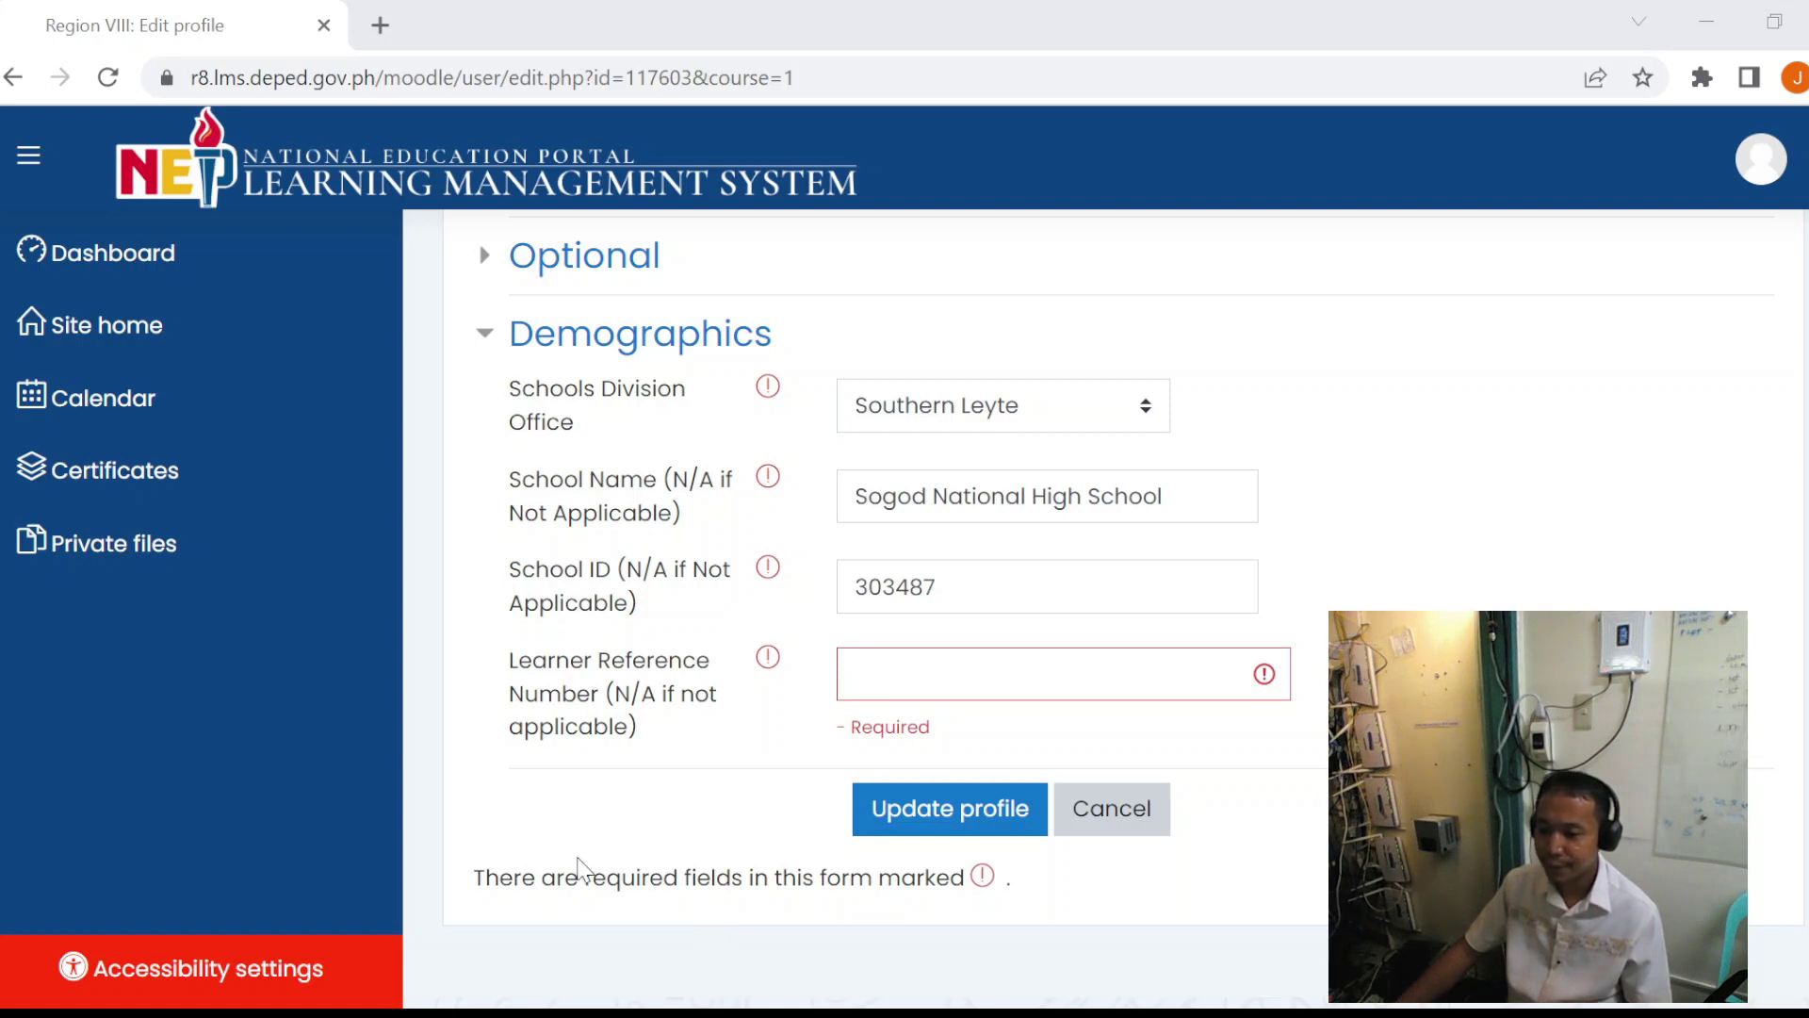
key(alt+Tab)
key(ctrl+v)
key(alt+Tab)
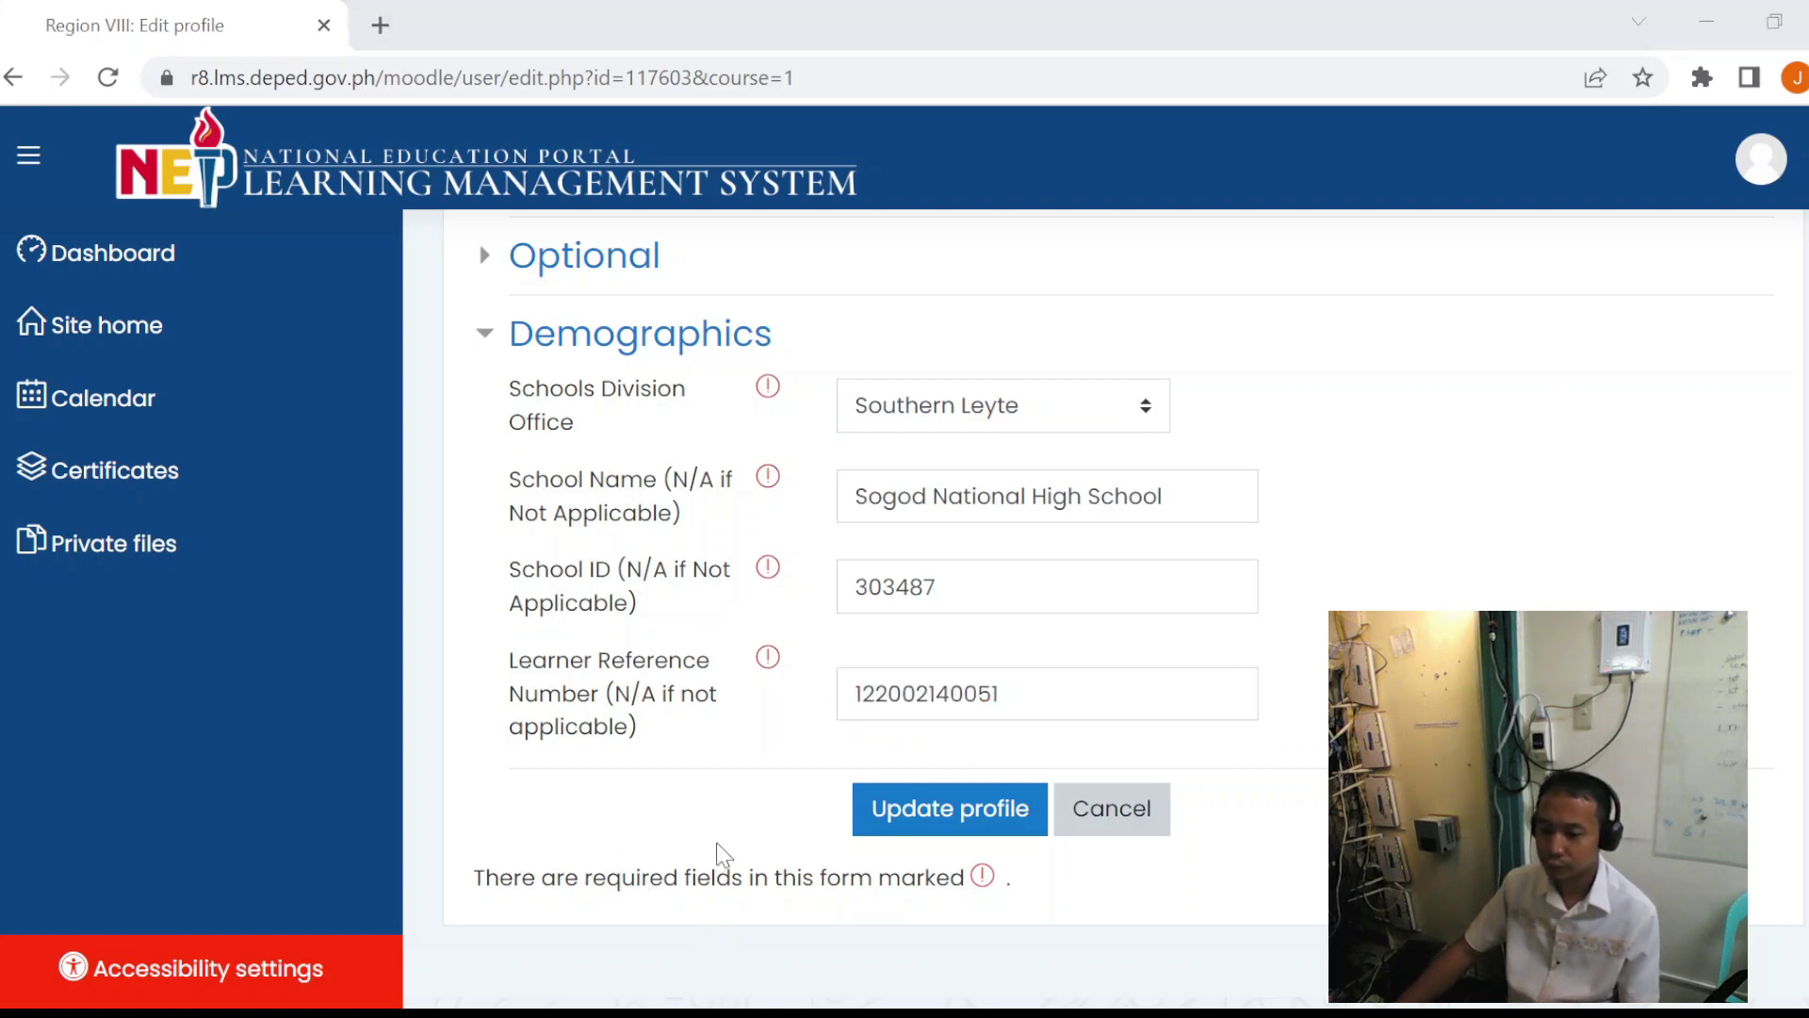
key(alt+Tab)
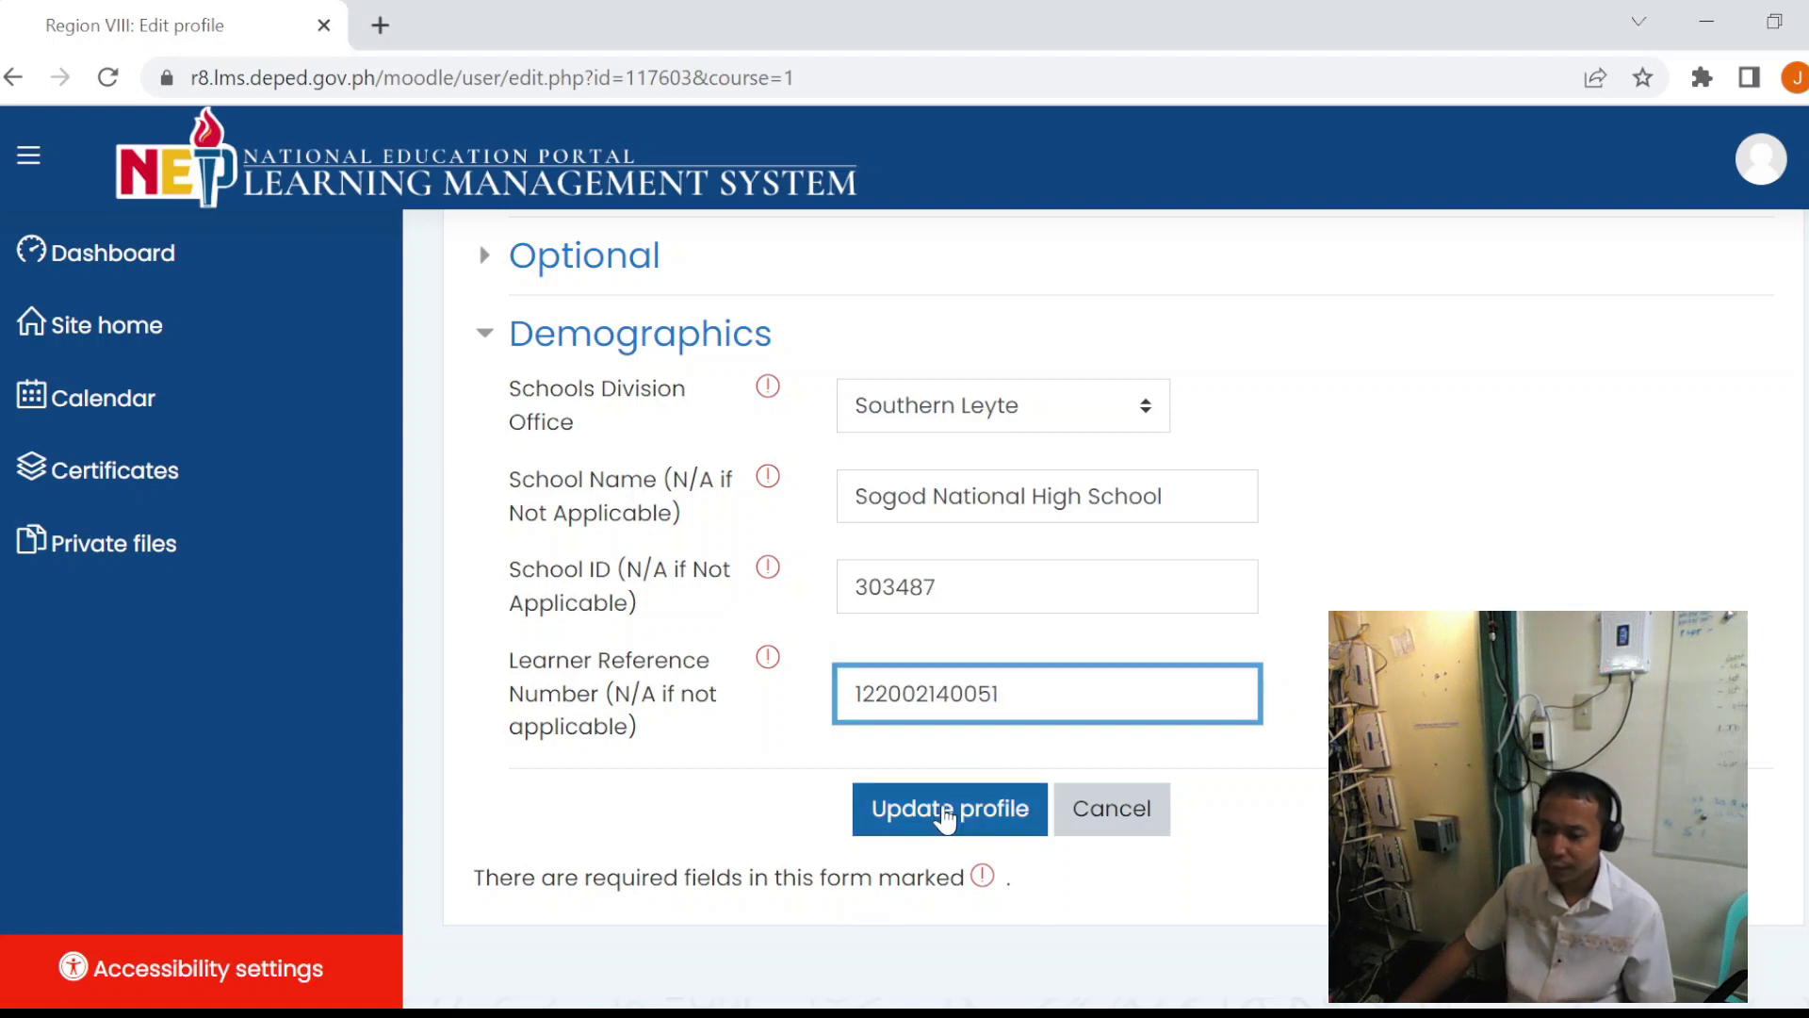
click(946, 818)
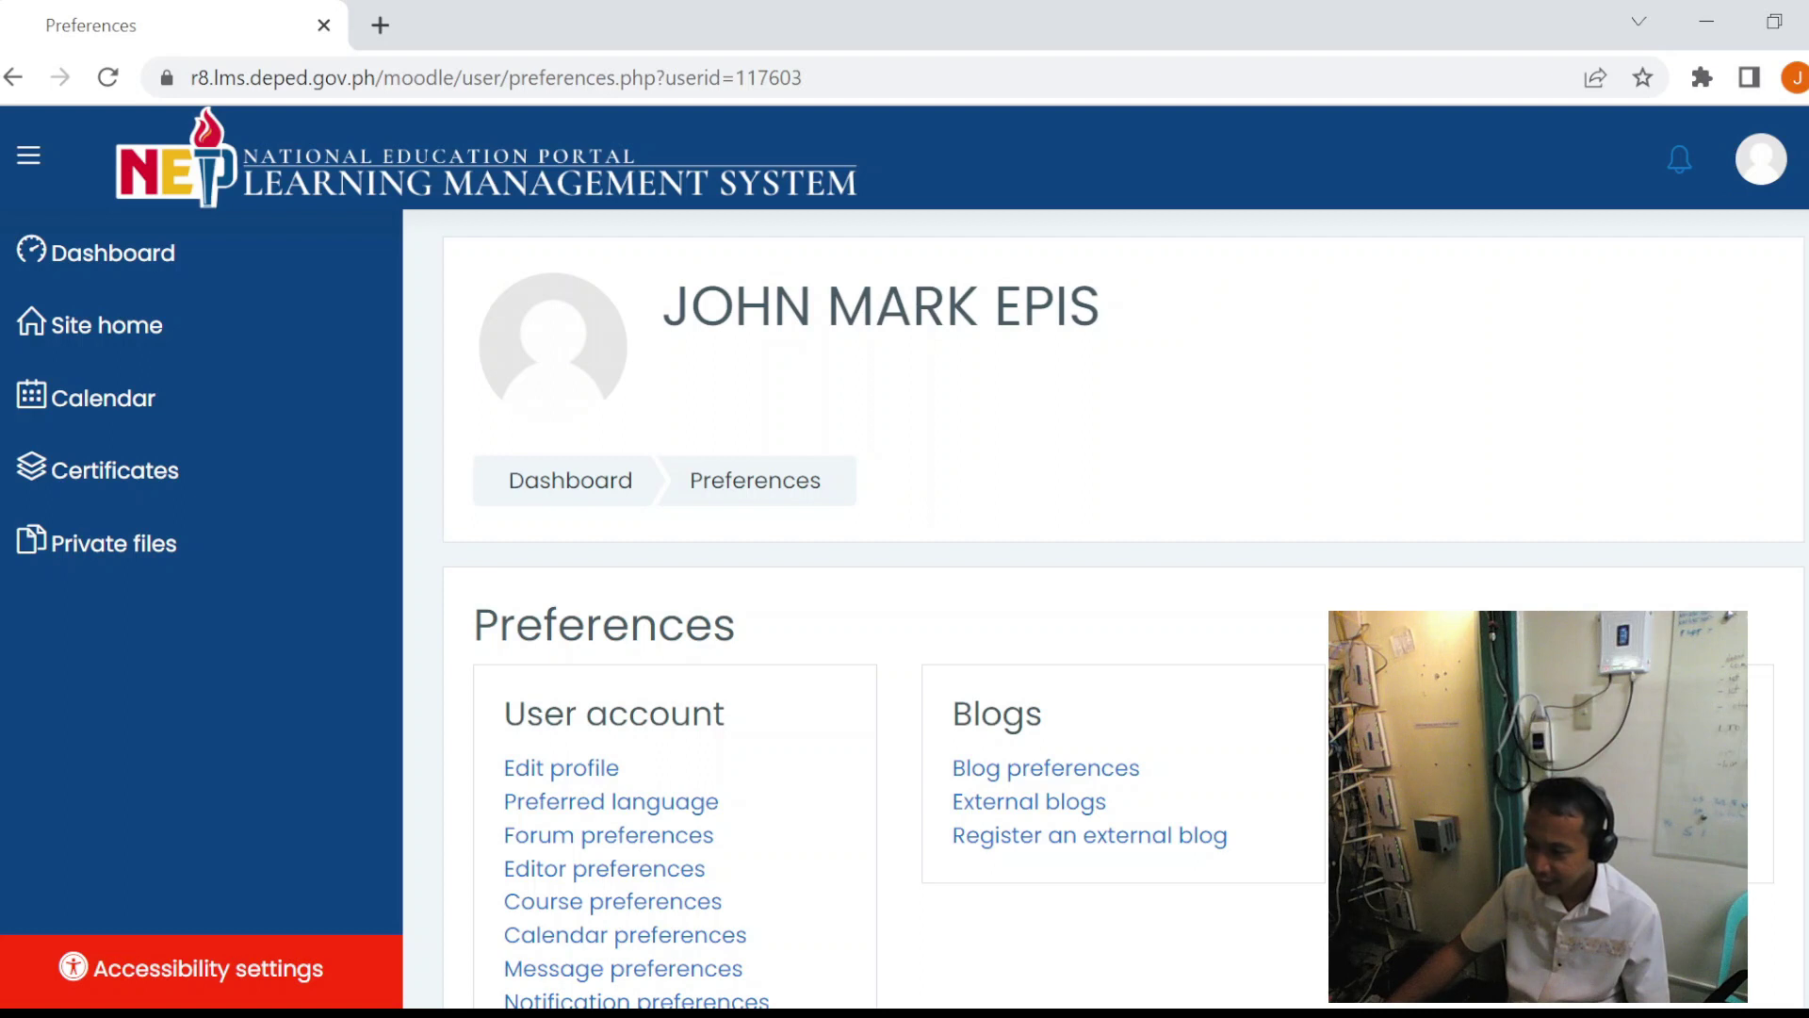
- Check the saved division, school and reference number on the Profile page, then log out of the LMS
click(1761, 158)
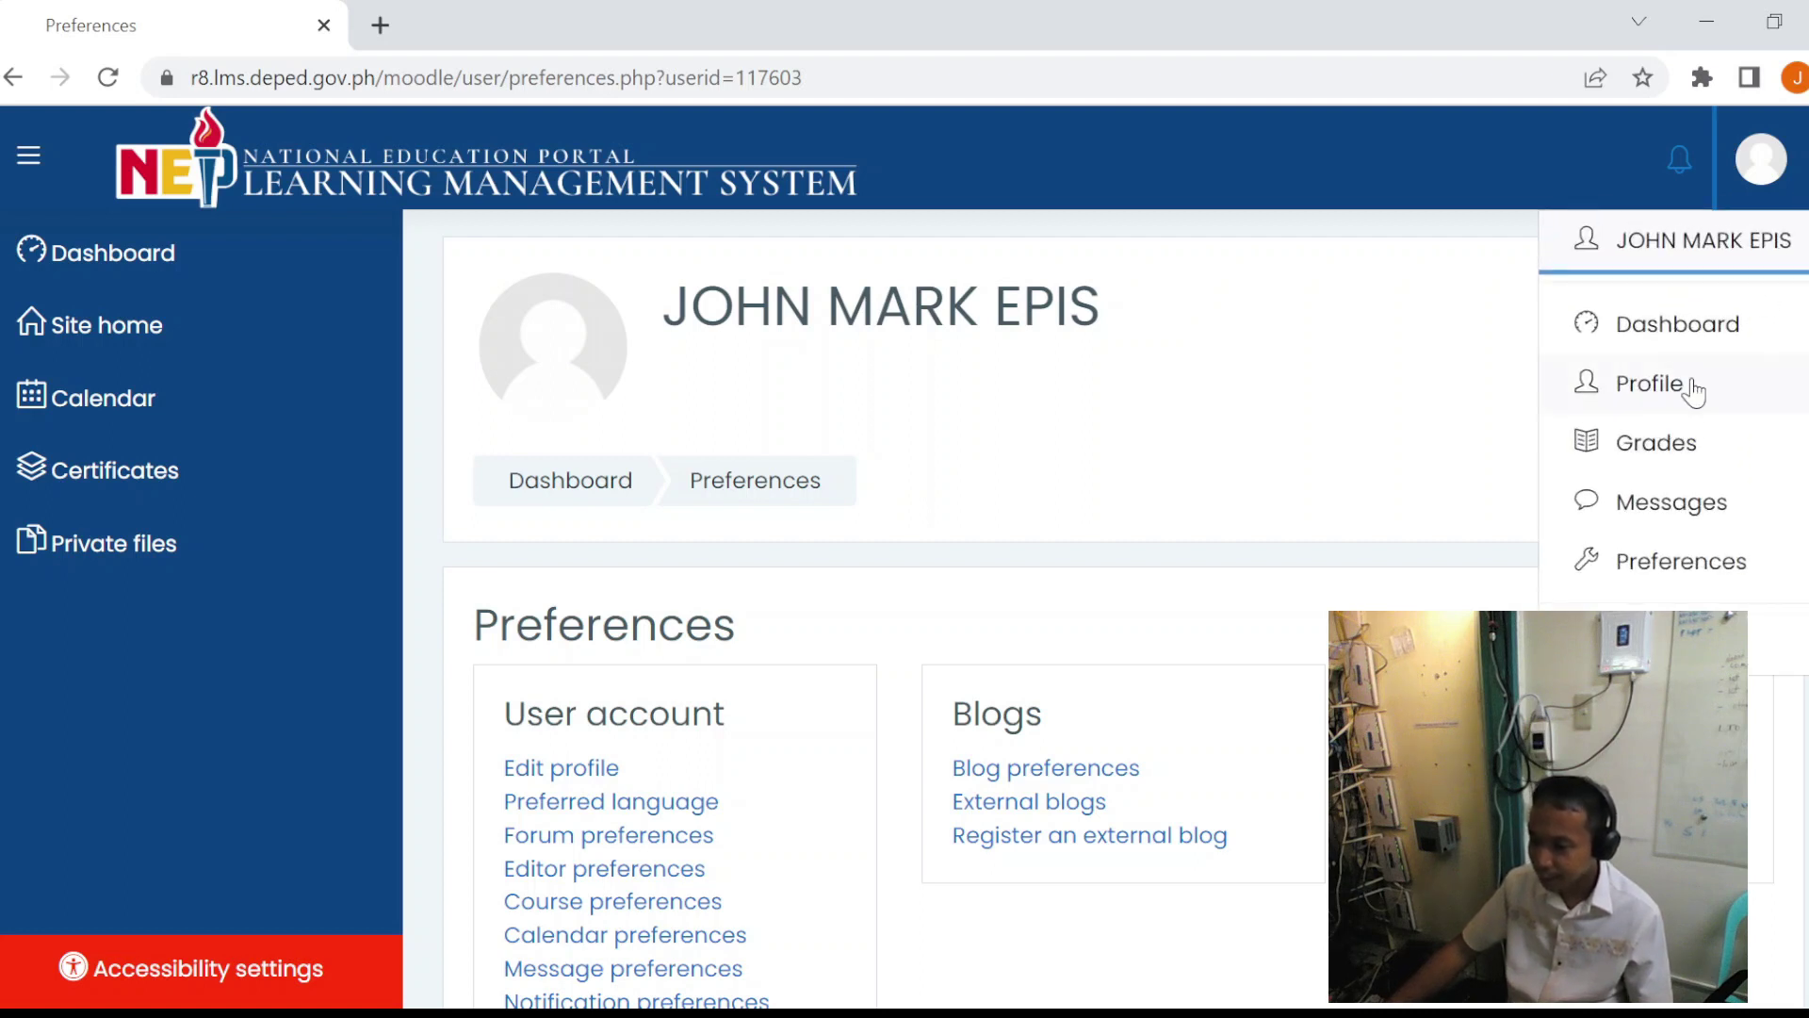
click(1693, 389)
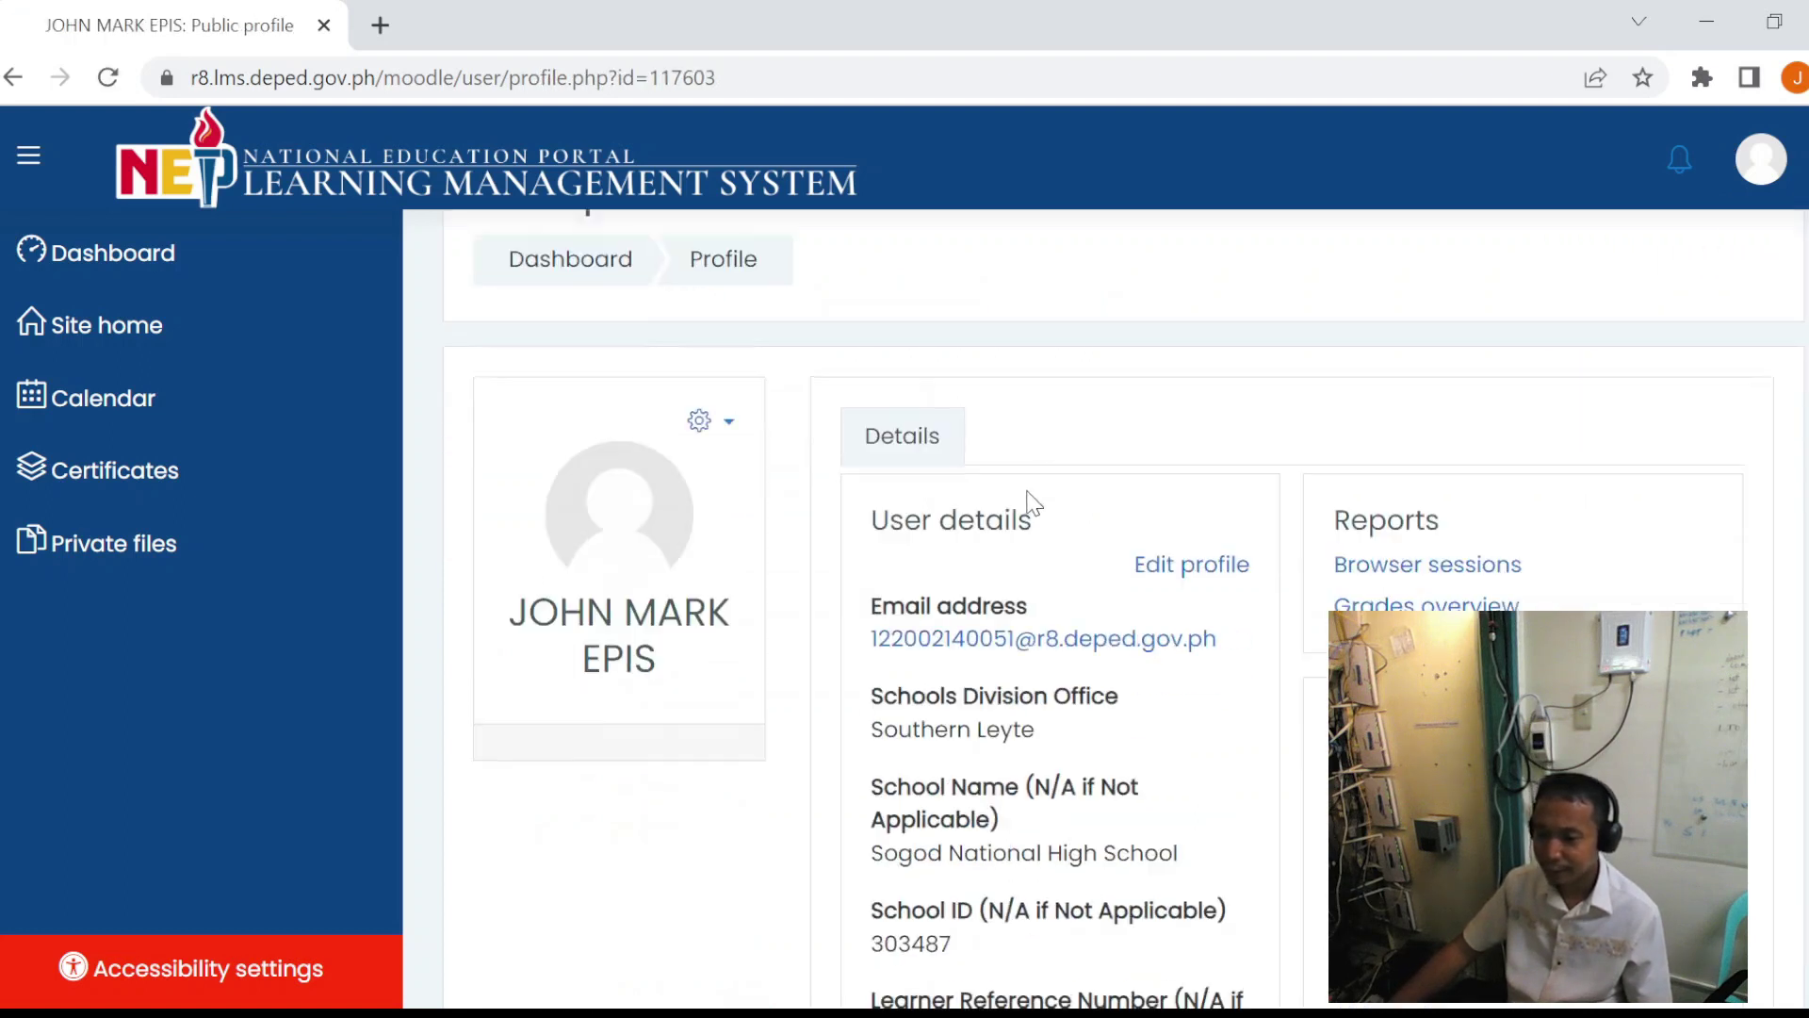
scroll(1031, 504, down, 3)
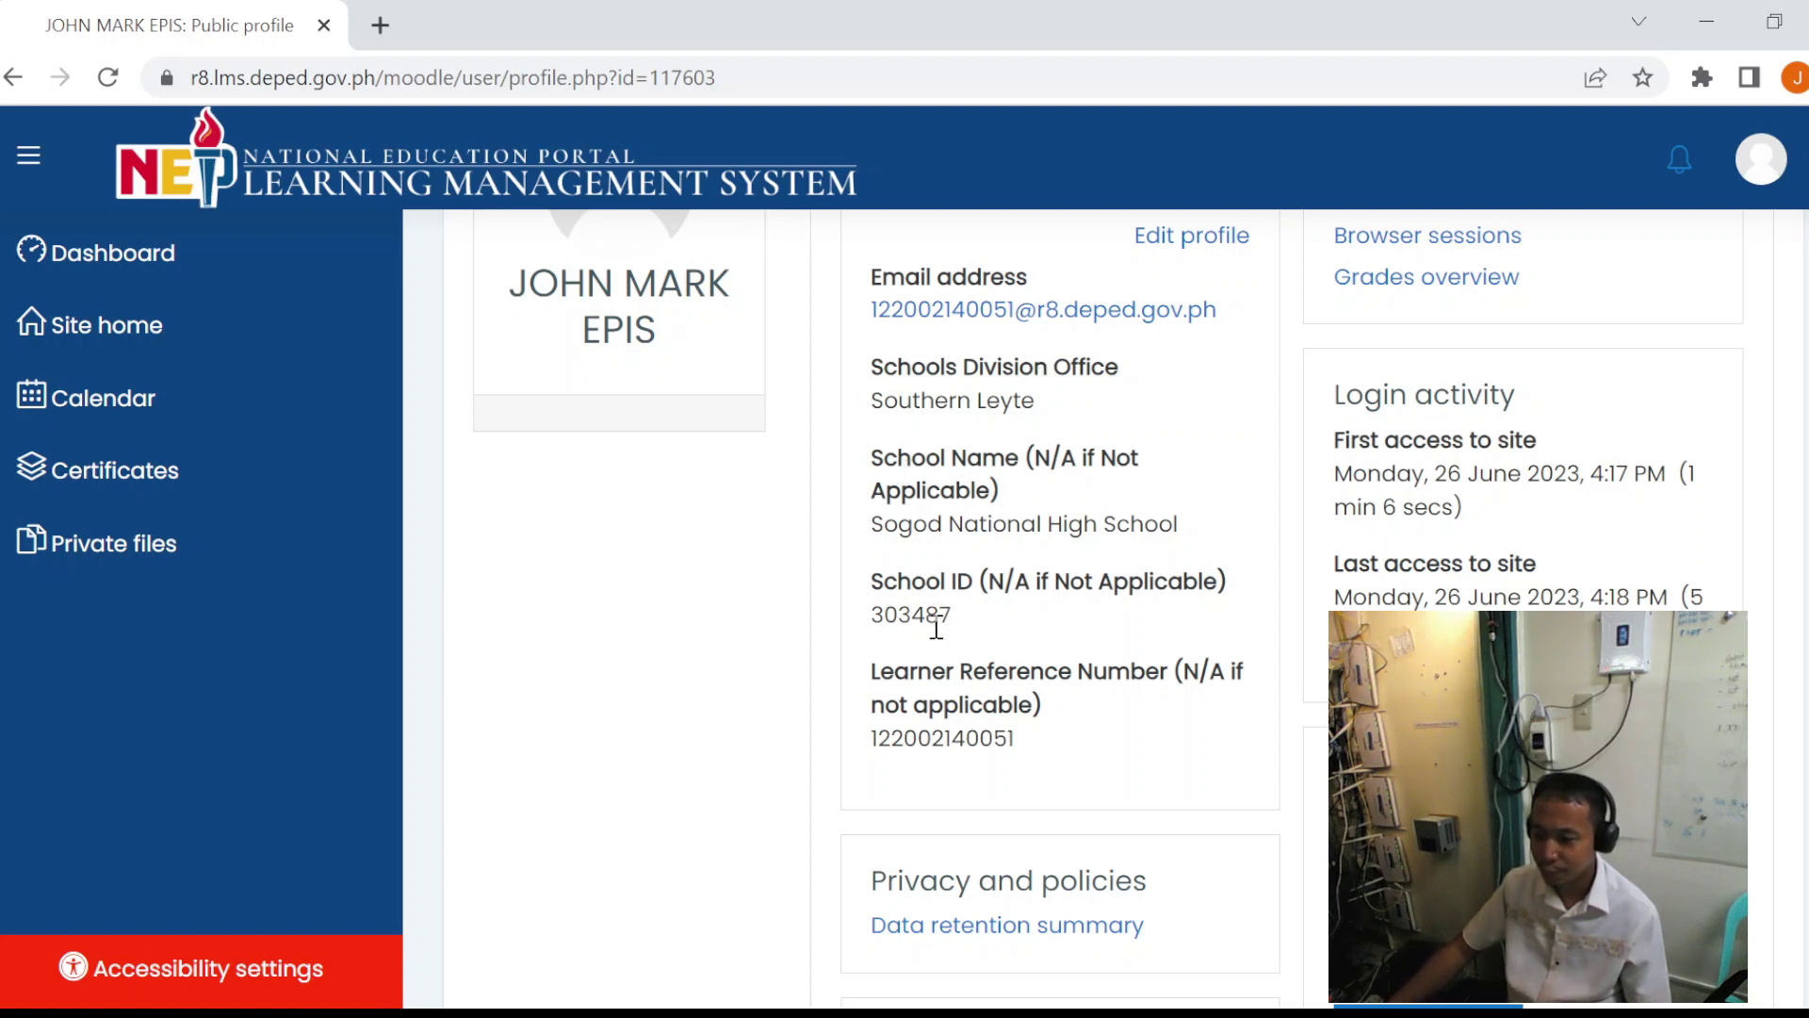
click(1761, 161)
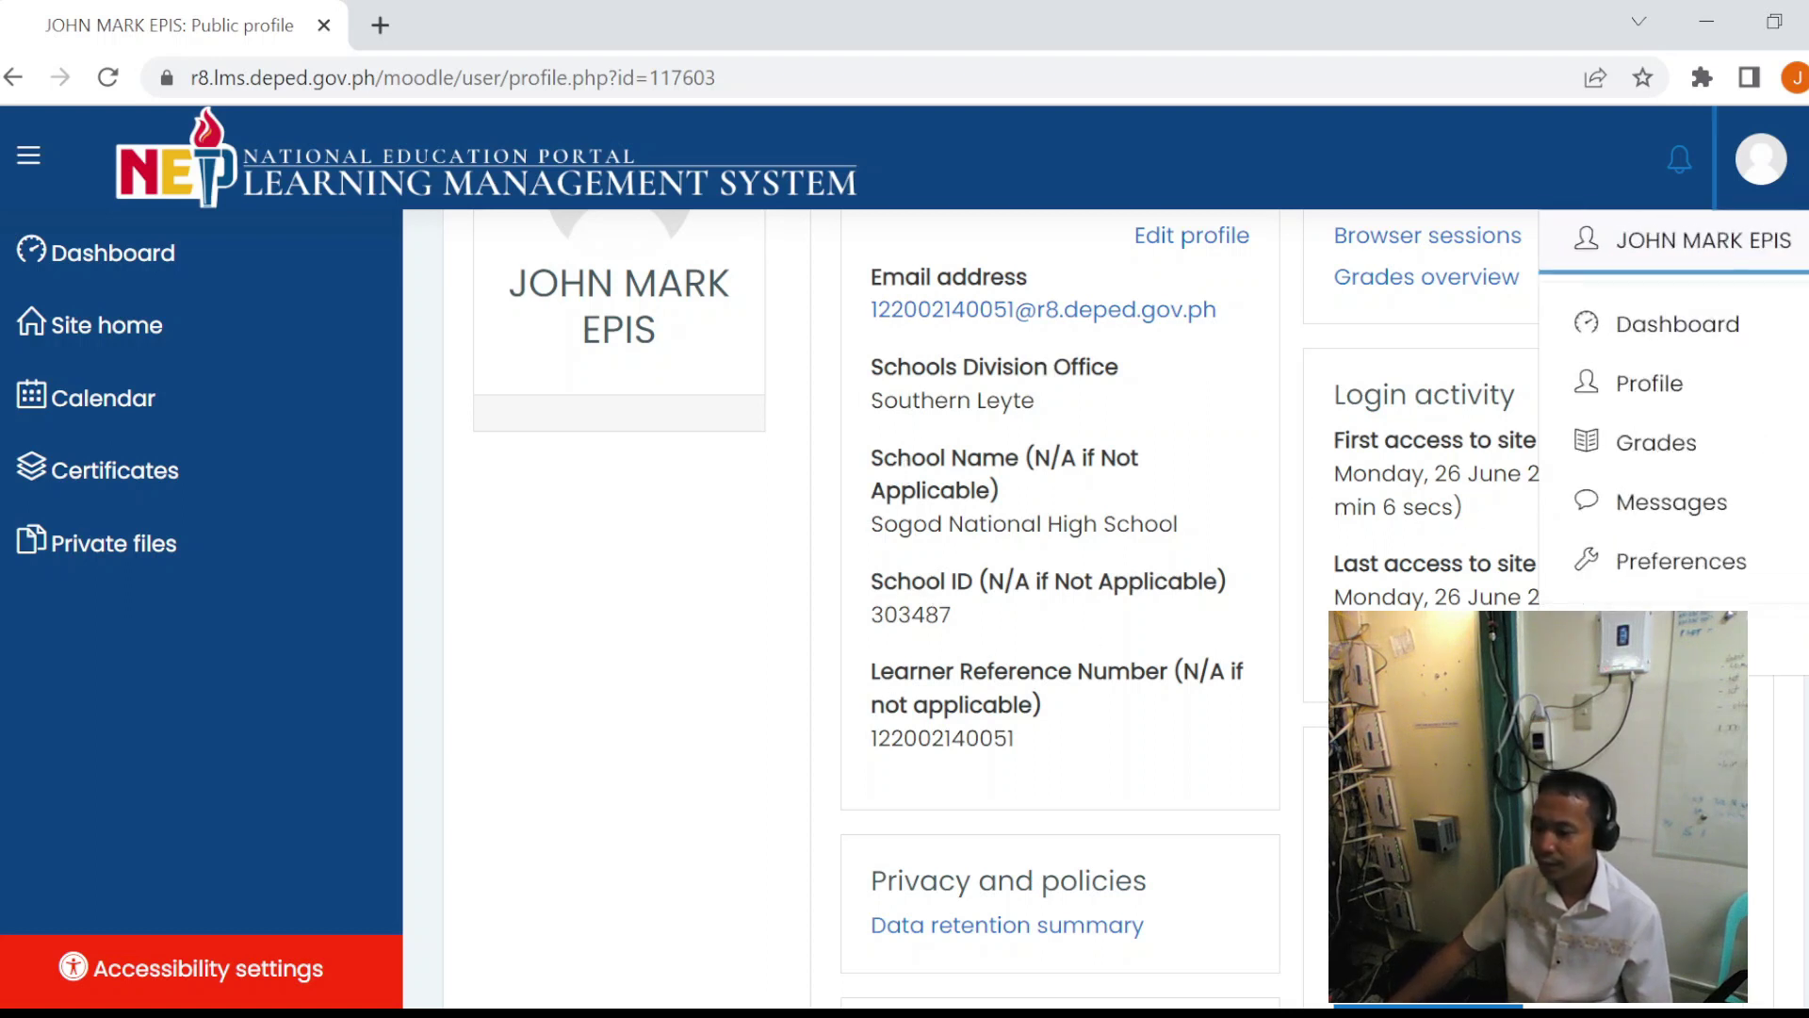
click(1649, 641)
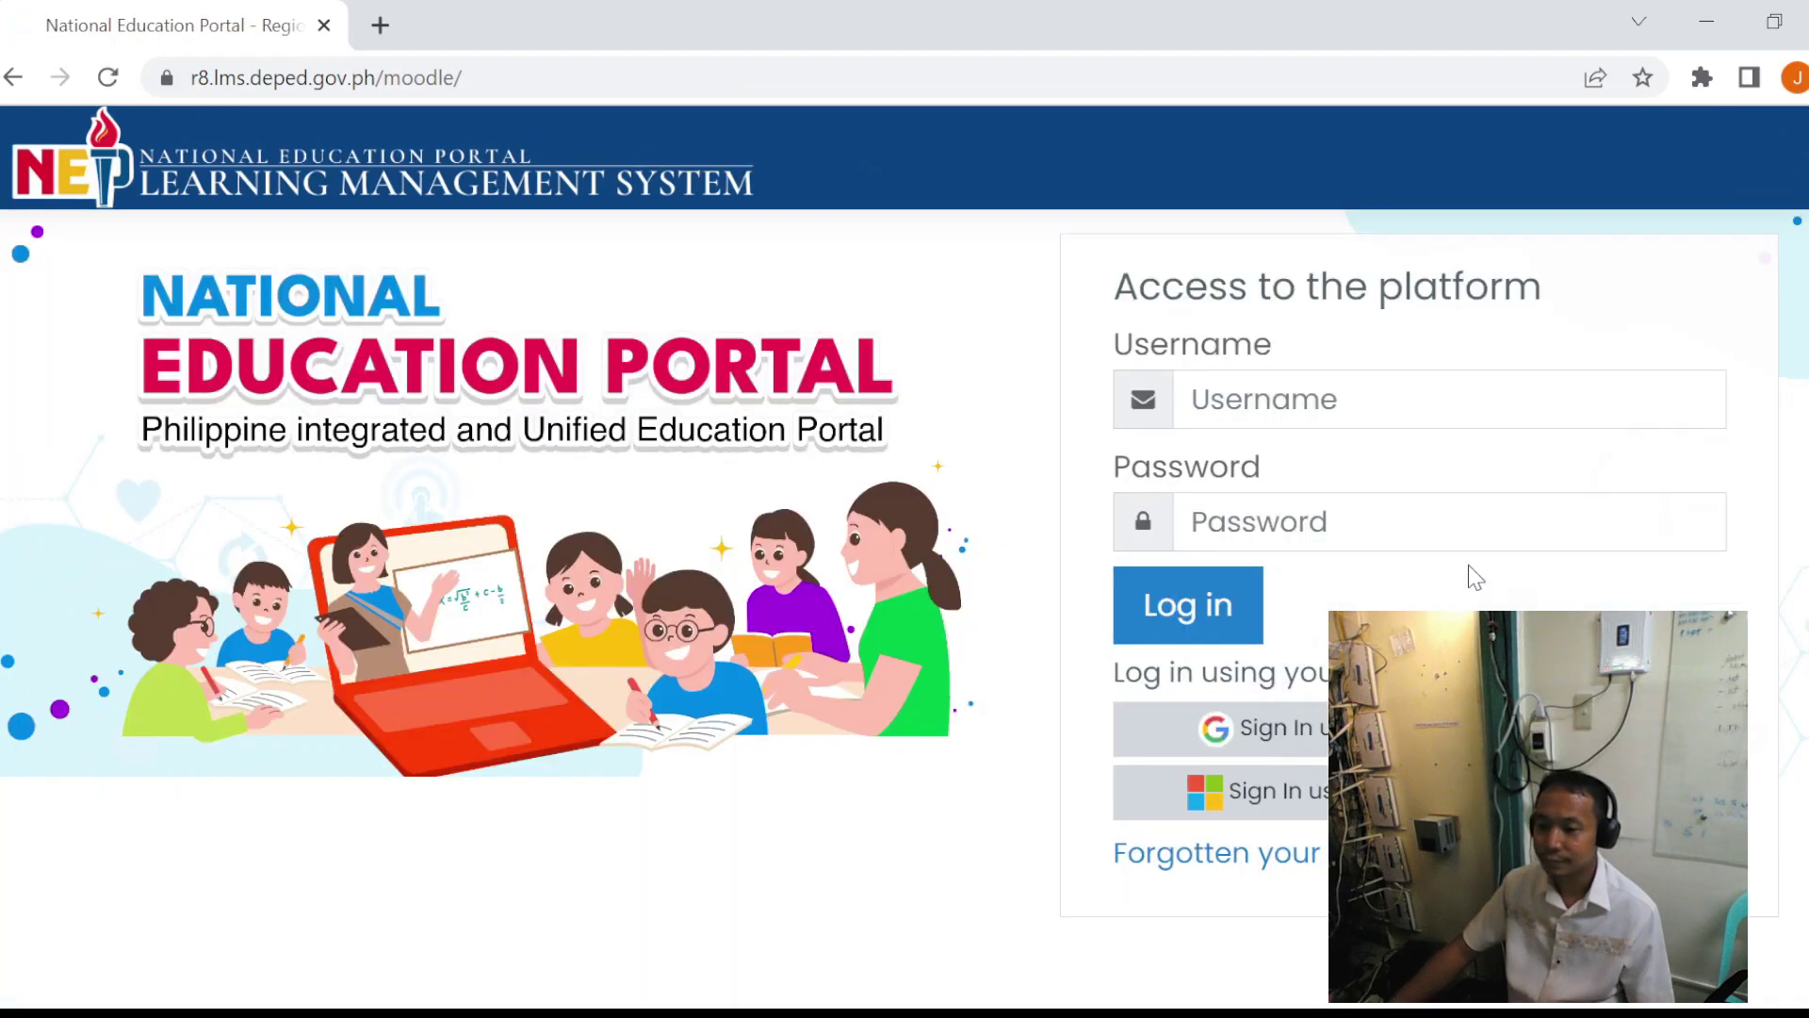